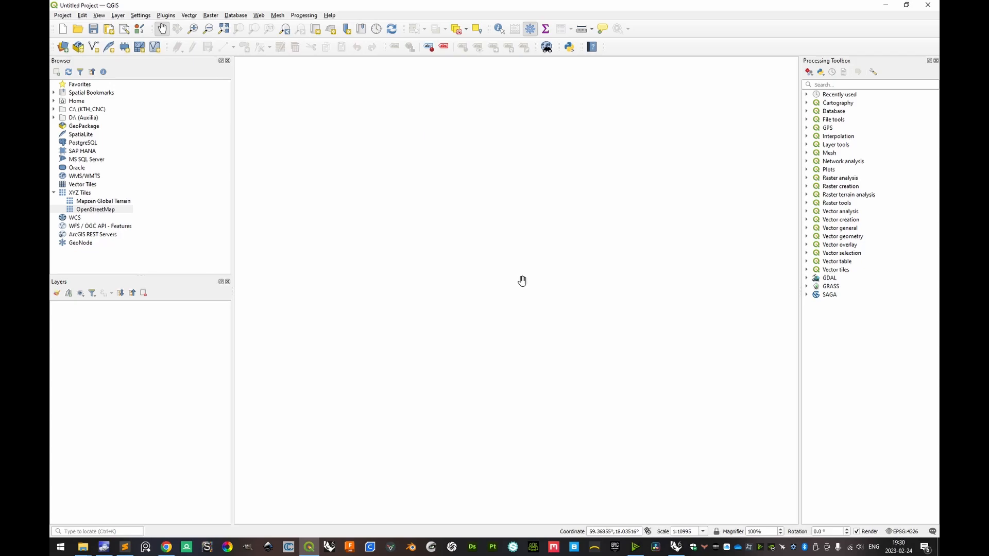
# Switch to File Explorer and open the terrain model folder inside Resources of the 230224_QGIS_16BitTutorial folder.
pyautogui.hotkey('alt', 'Tab')
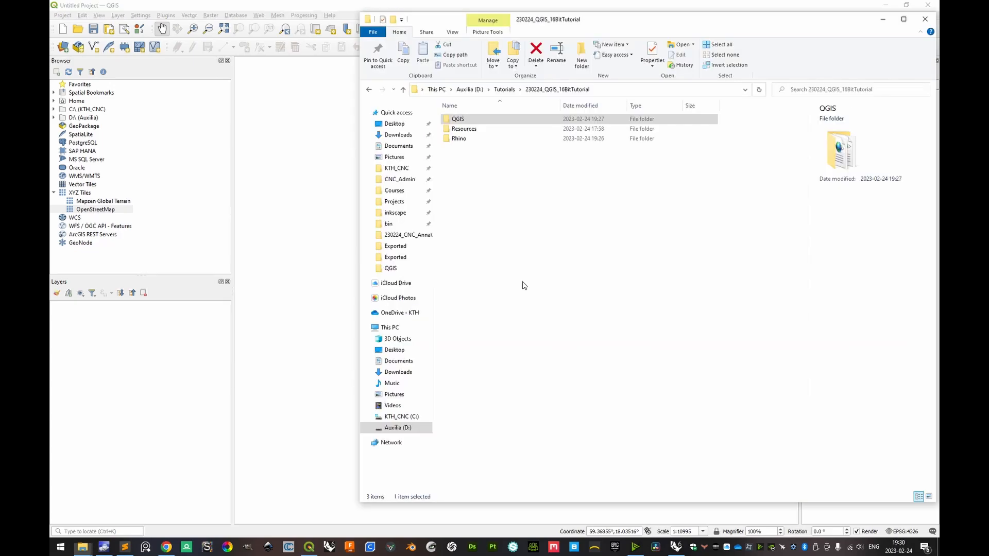
pyautogui.doubleClick(464, 120)
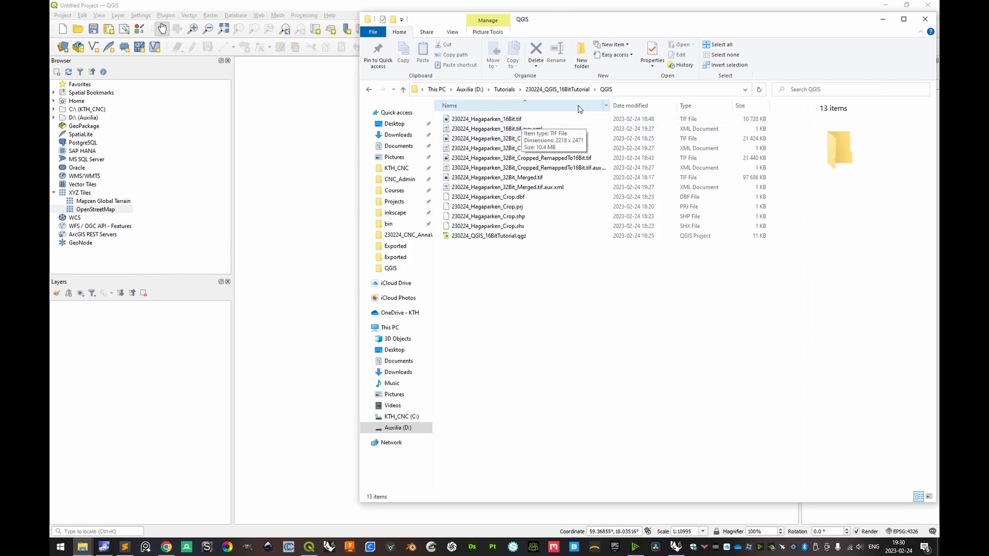
pyautogui.click(557, 89)
pyautogui.doubleClick(471, 129)
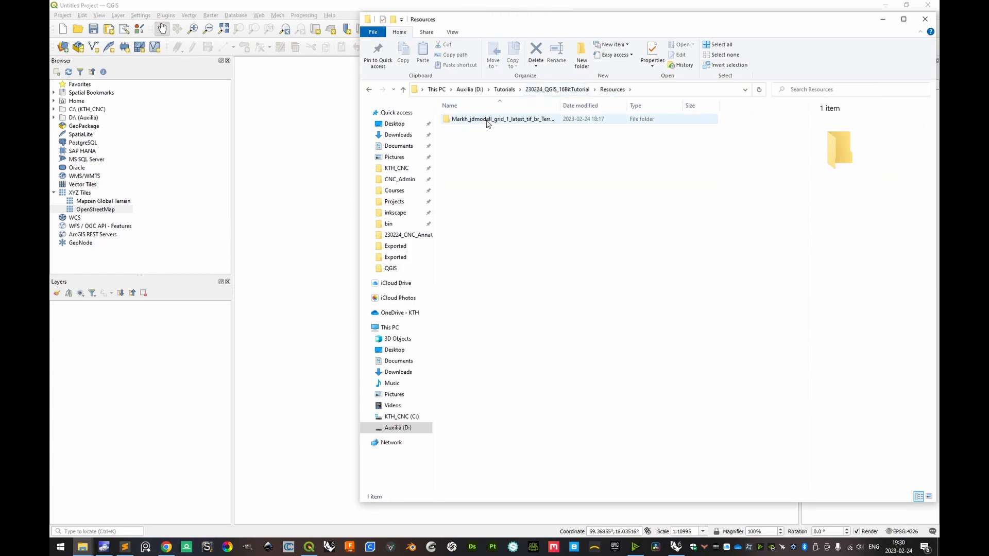
pyautogui.doubleClick(487, 123)
# Load the four terrain tiles 658_67_2500_2021, 2525, 5000 and 5025 (.tif) into the QGIS project as raster layers.
pyautogui.click(485, 148)
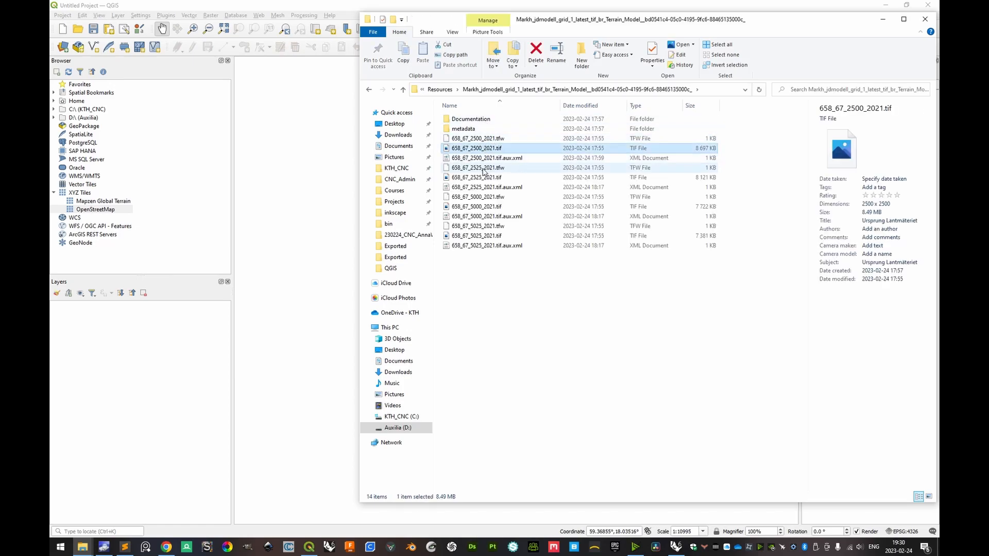
pyautogui.keyDown('ctrl'); pyautogui.click(477, 177); pyautogui.keyUp('ctrl')
pyautogui.keyDown('ctrl'); pyautogui.click(472, 207); pyautogui.keyUp('ctrl')
pyautogui.keyDown('ctrl'); pyautogui.click(474, 236); pyautogui.keyUp('ctrl')
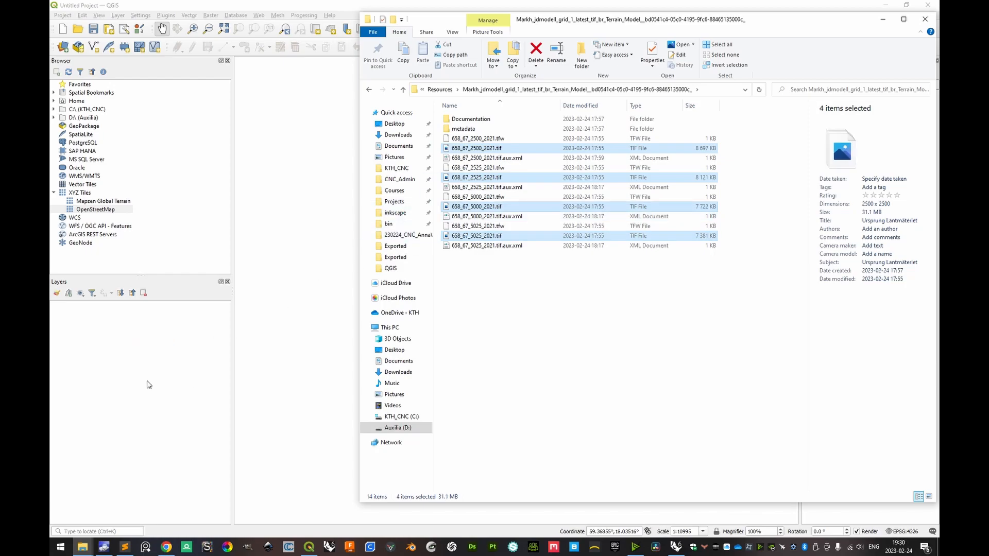
pyautogui.moveTo(148, 384); pyautogui.dragTo(150, 384)
pyautogui.click(107, 308)
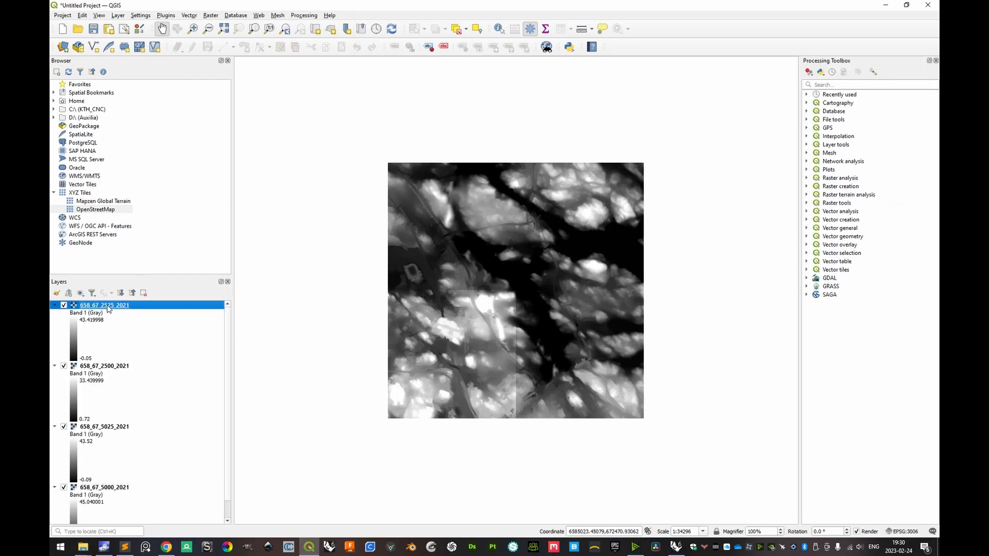
# Open the raster Merge tool and choose all four 658_67 tile layers as its input.
pyautogui.click(197, 18)
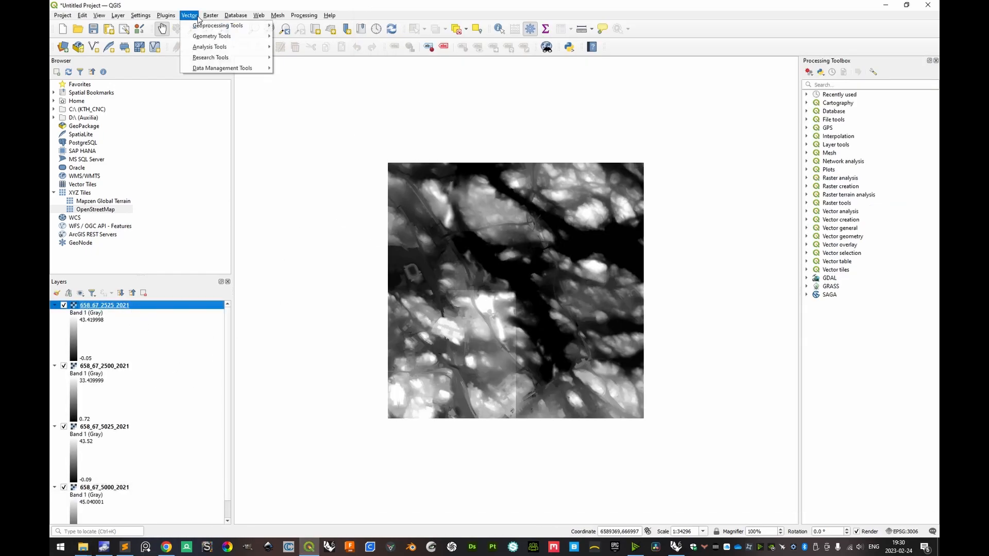
pyautogui.moveTo(211, 15)
pyautogui.moveTo(216, 68)
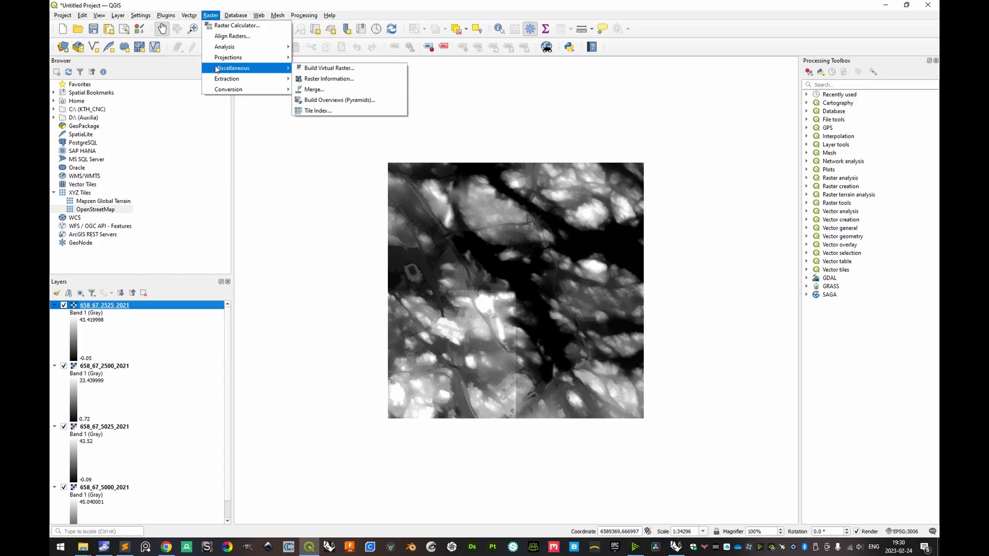
pyautogui.click(314, 89)
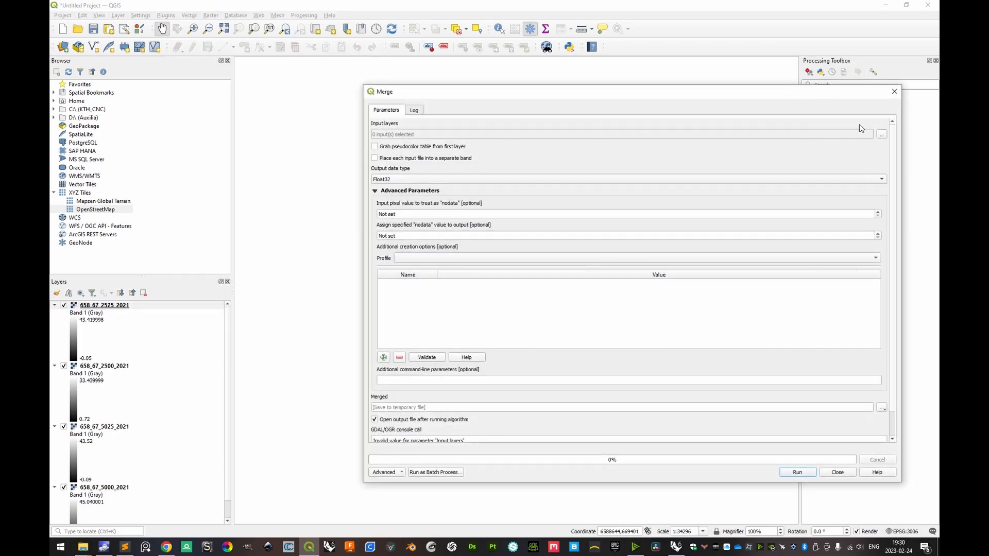
pyautogui.click(881, 134)
pyautogui.click(871, 138)
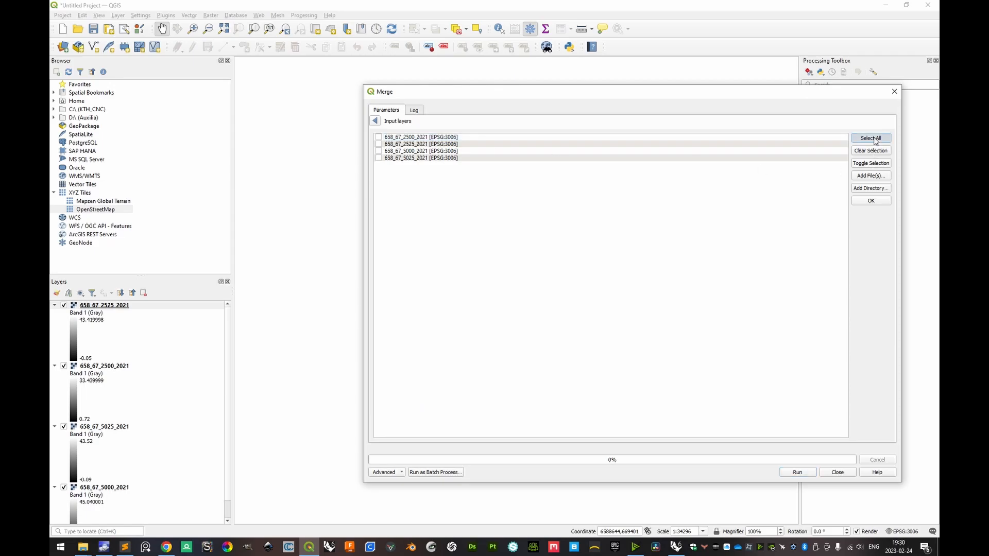
pyautogui.click(376, 121)
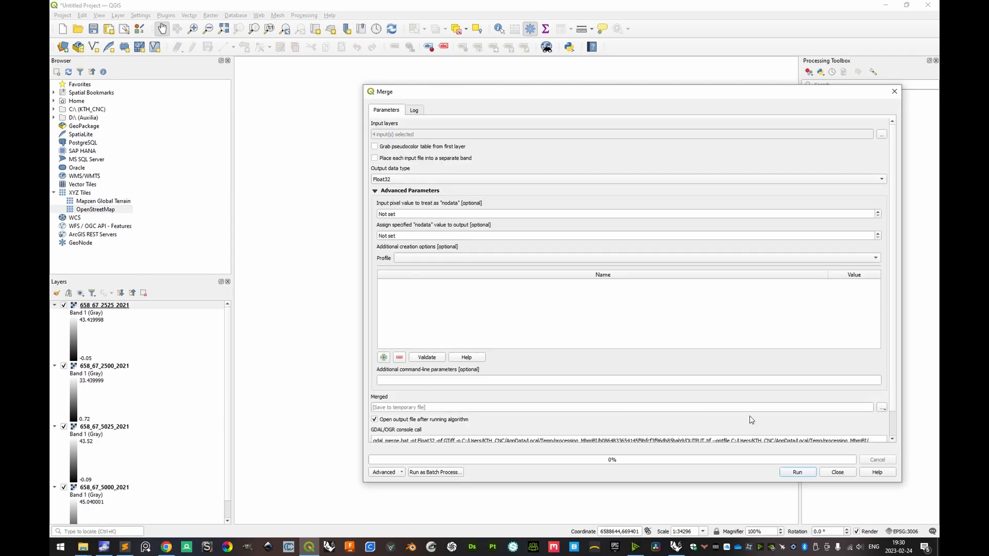
# Choose to save the merged raster to a file and create and open a new folder 230224_QGIS_16BitTutorial_01 in Tutorials.
pyautogui.click(882, 407)
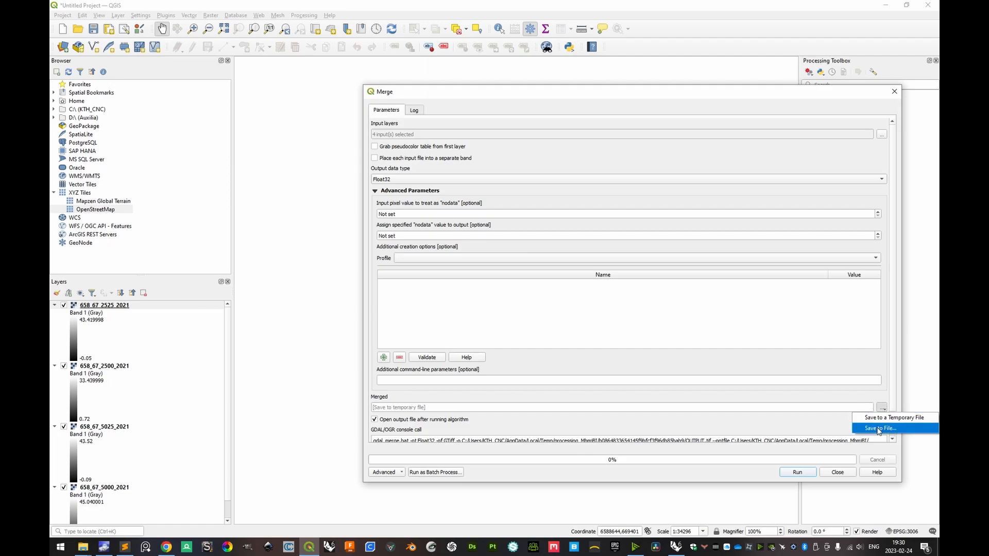
pyautogui.click(880, 428)
pyautogui.click(511, 122)
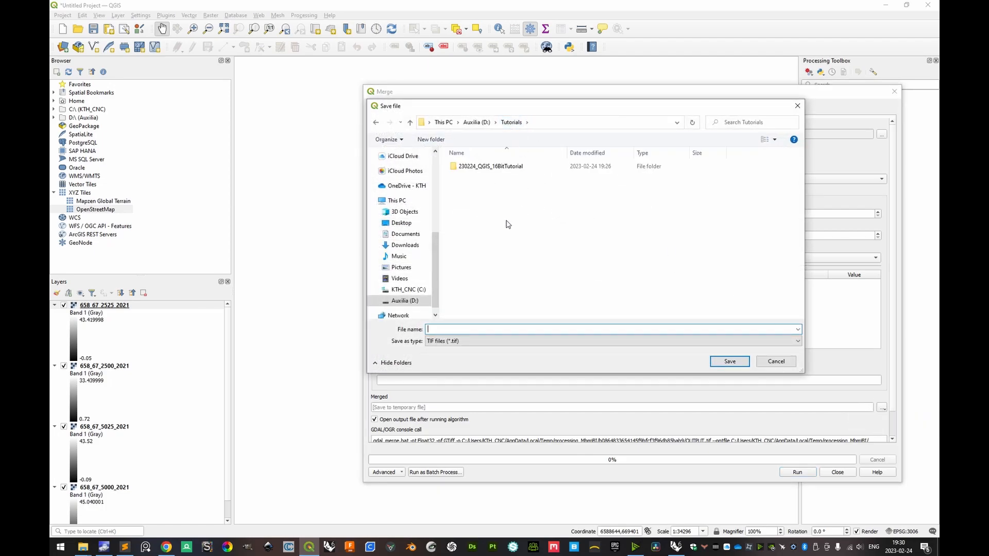
pyautogui.rightClick(507, 222)
pyautogui.moveTo(587, 338)
pyautogui.click(619, 341)
pyautogui.write('230224_QGIS_16BitTutorial_01')
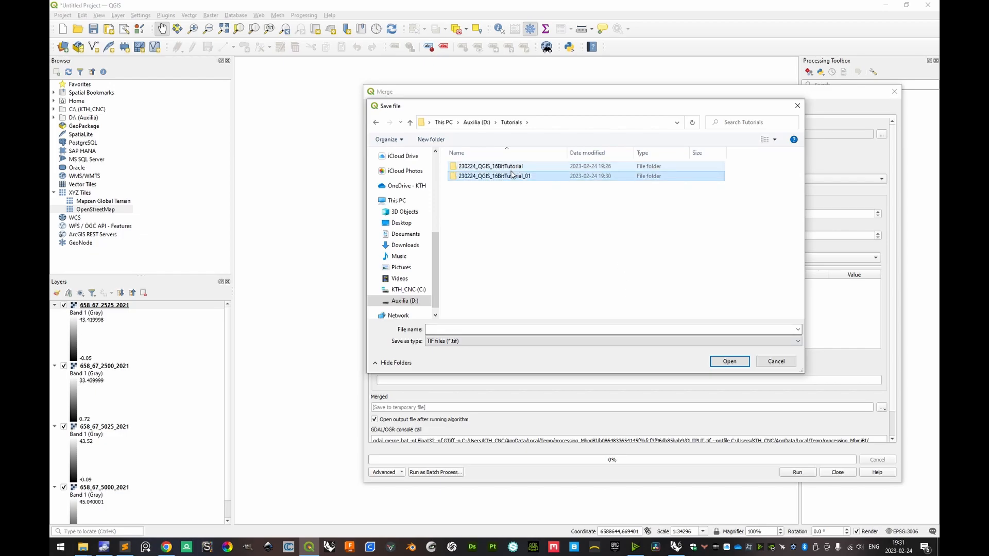
pyautogui.doubleClick(513, 175)
# Enter 230224_QGIS_16BitTutorial_01 as the output file name, correcting the misspelled word Tutorial.
pyautogui.click(512, 329)
pyautogui.write('230224_QGIS_16BitTurorial_01')
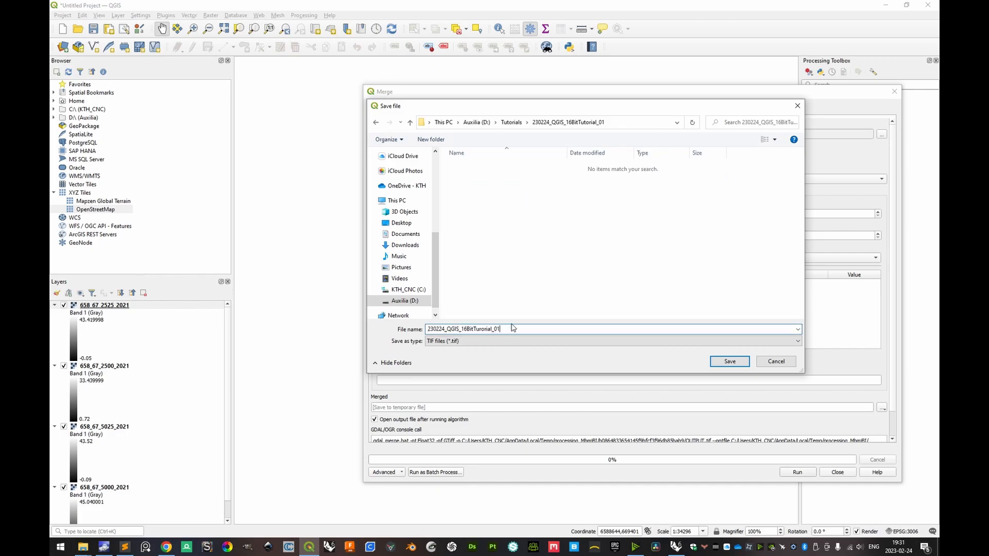
pyautogui.click(478, 329)
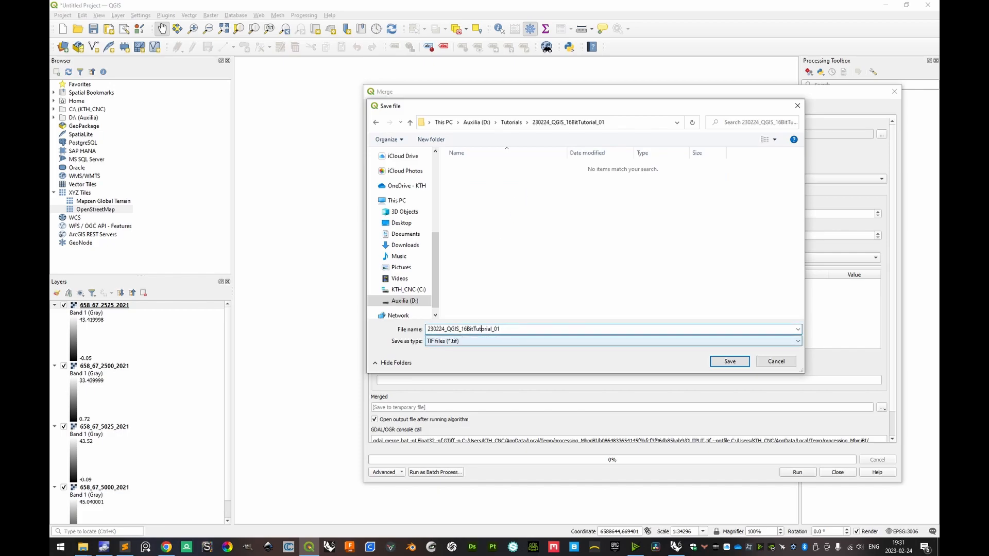
# Create a subfolder named QGIS in 230224_QGIS_16BitTutorial_01 and open it.
pyautogui.rightClick(553, 240)
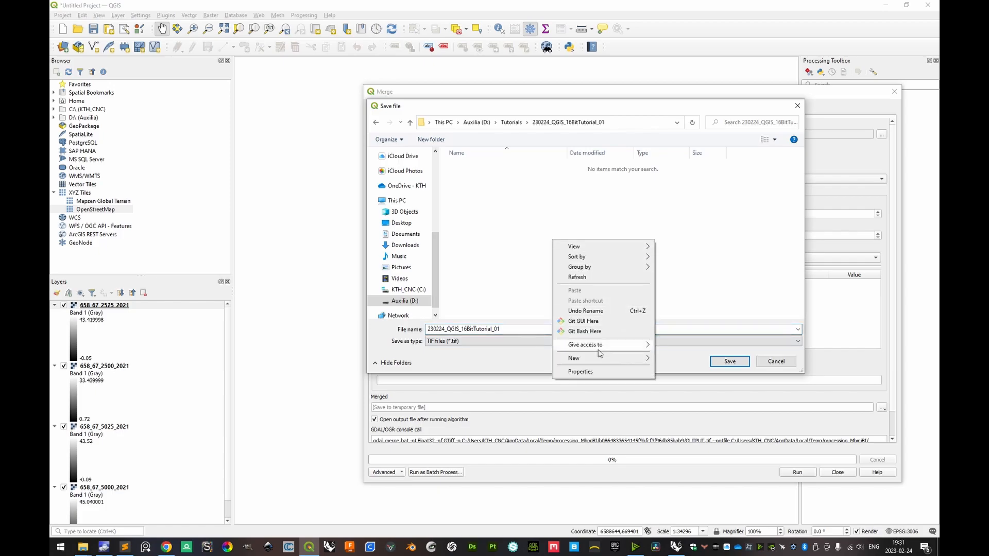
pyautogui.click(662, 360)
pyautogui.write('QGIS')
pyautogui.press('Return')
pyautogui.press('Return')
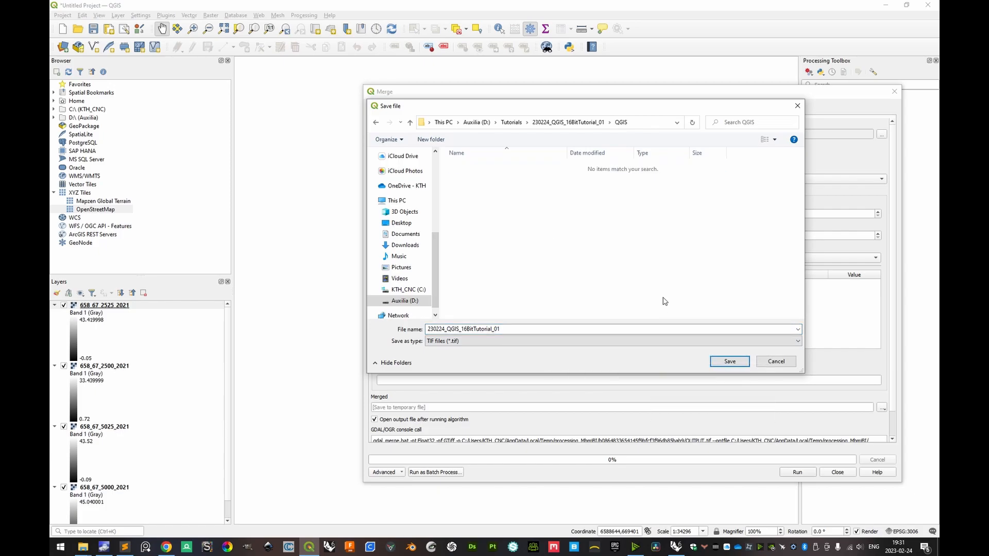
# Change the output file name to 230224_Hagaparken_Merged and confirm it as the TIF destination.
pyautogui.click(524, 331)
pyautogui.moveTo(503, 331); pyautogui.dragTo(446, 332)
pyautogui.write('Hagaparken_Merged')
pyautogui.press('Return')
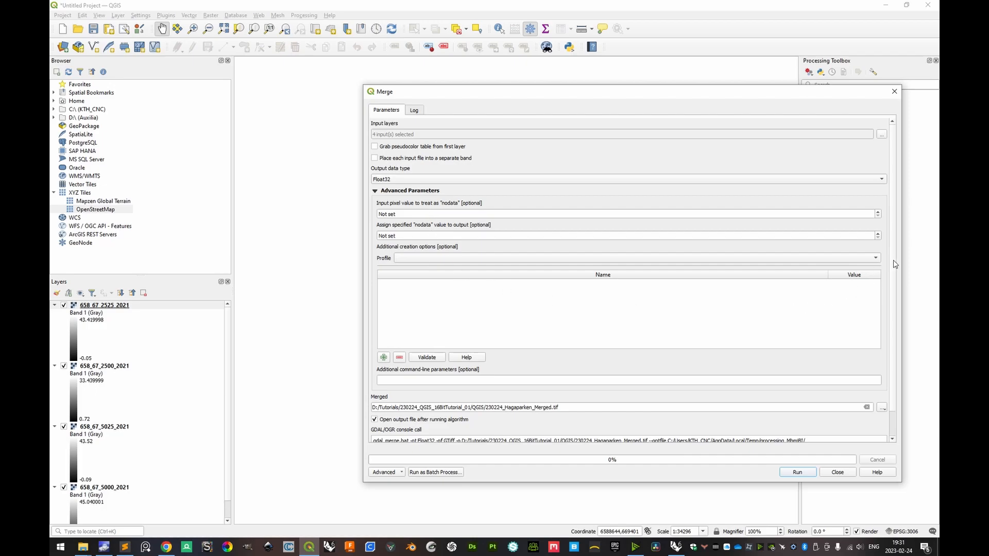
# Run the merge with Float32 output and close the Merge dialog.
pyautogui.scroll(-1, 891, 263)
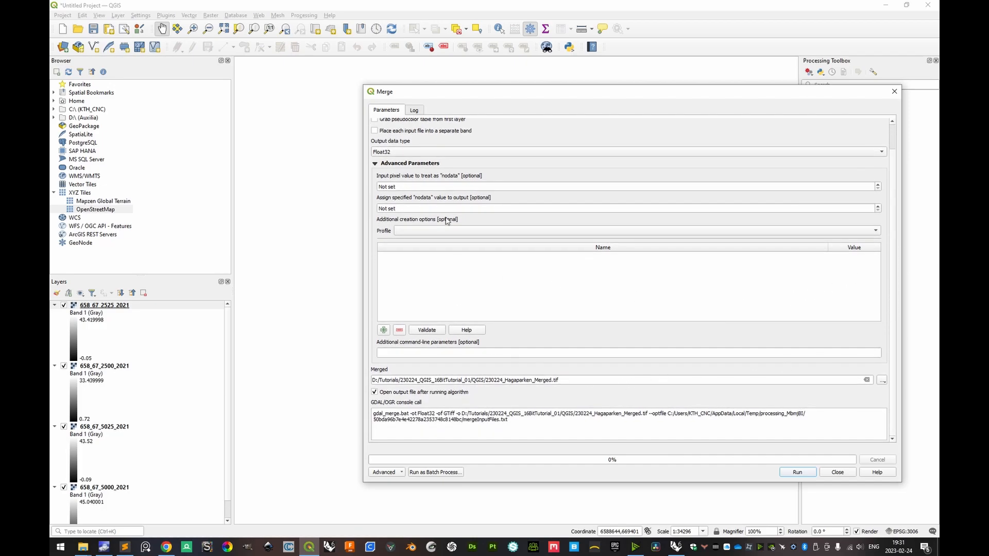
pyautogui.click(798, 472)
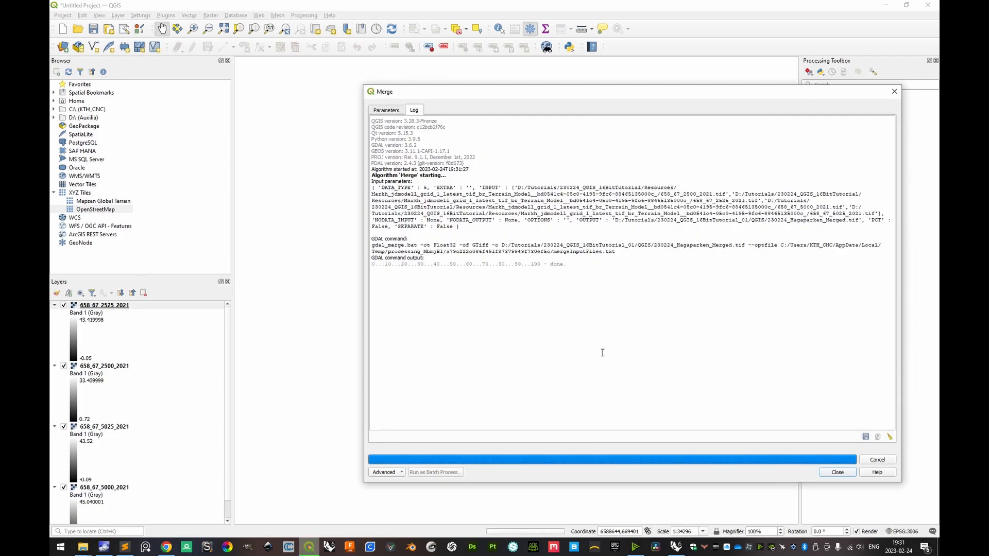
pyautogui.click(837, 472)
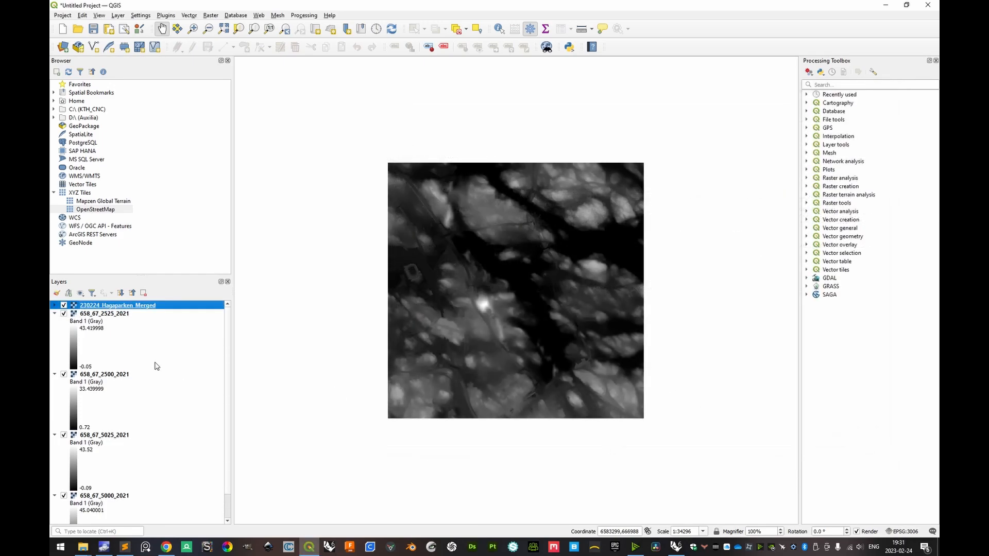
# Remove the four original 658_67 tile layers from the project, keeping only the merged Hagaparken raster.
pyautogui.click(55, 313)
pyautogui.click(56, 322)
pyautogui.click(55, 330)
pyautogui.click(109, 314)
pyautogui.keyDown('shift'); pyautogui.click(104, 340); pyautogui.keyUp('shift')
pyautogui.rightClick(102, 338)
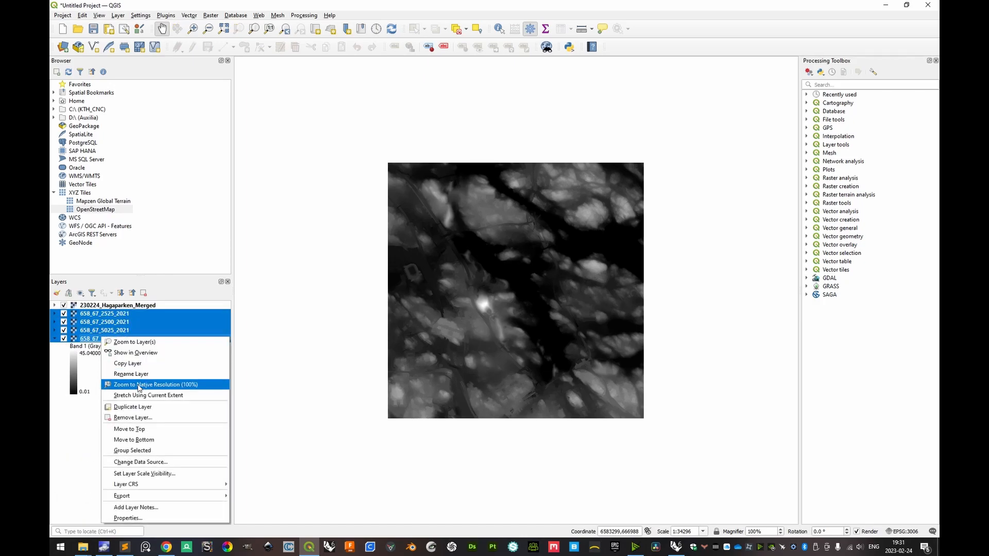
pyautogui.click(135, 419)
pyautogui.click(479, 283)
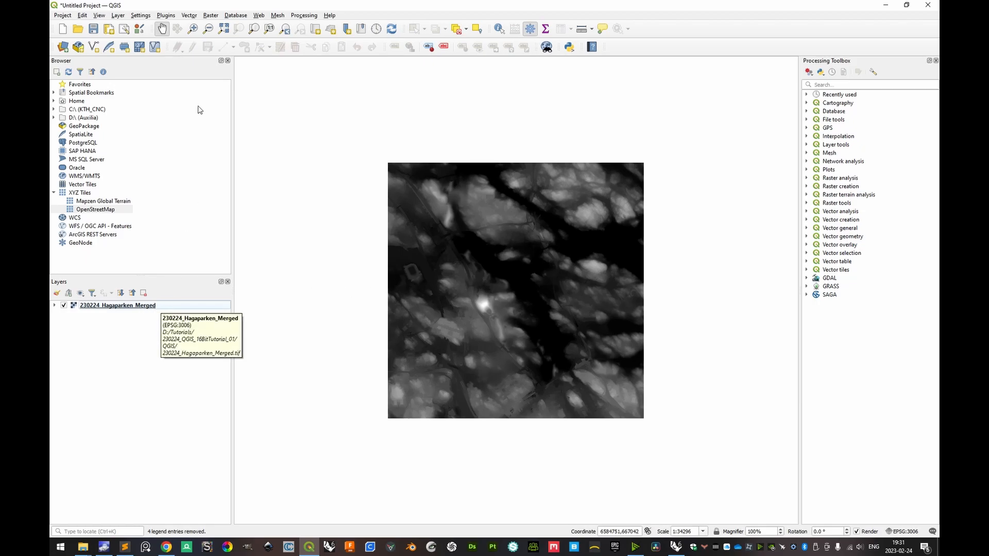
# Add the OpenStreetMap XYZ tiles as a layer above the merged Hagaparken raster.
pyautogui.moveTo(95, 210); pyautogui.dragTo(144, 309)
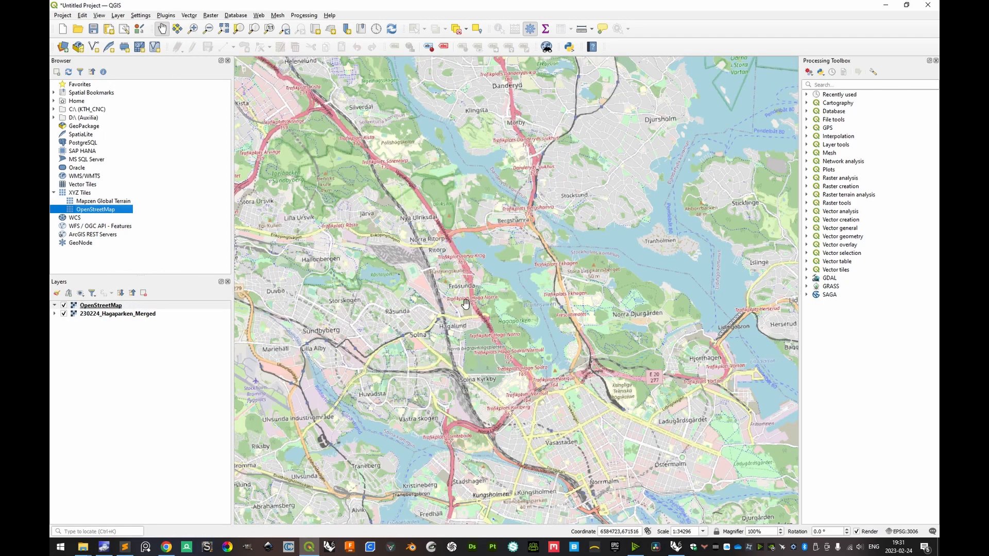
pyautogui.scroll(2, 496, 344)
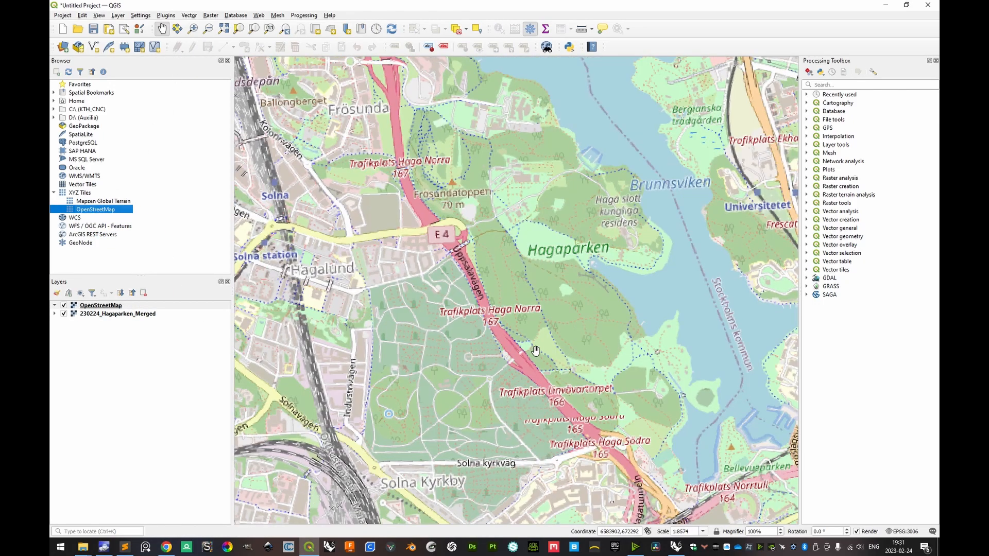
pyautogui.moveTo(532, 350); pyautogui.dragTo(510, 338)
pyautogui.scroll(-1, 509, 335)
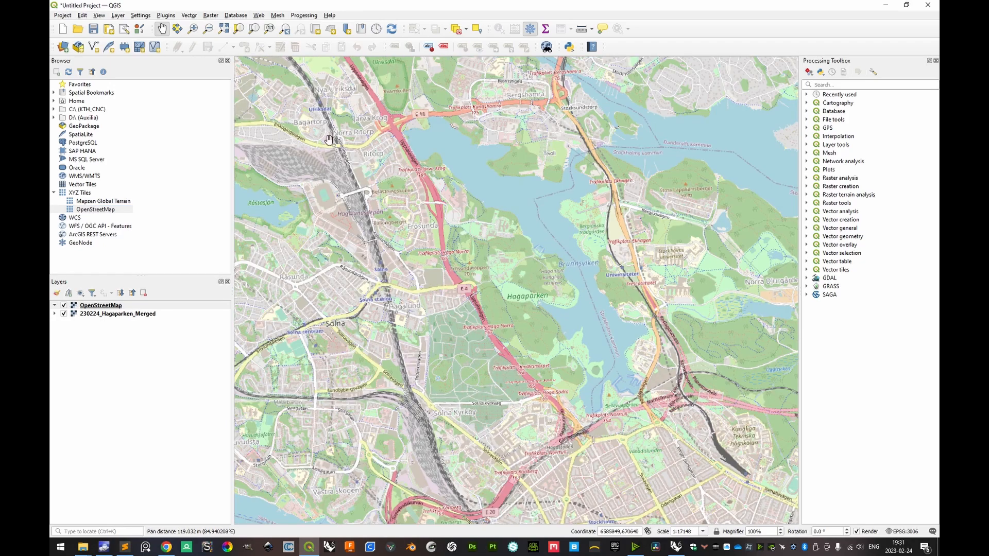
# Start a new shapefile layer and set its save location to the QGIS folder inside 230224_QGIS_16BitTutorial_01.
pyautogui.click(189, 16)
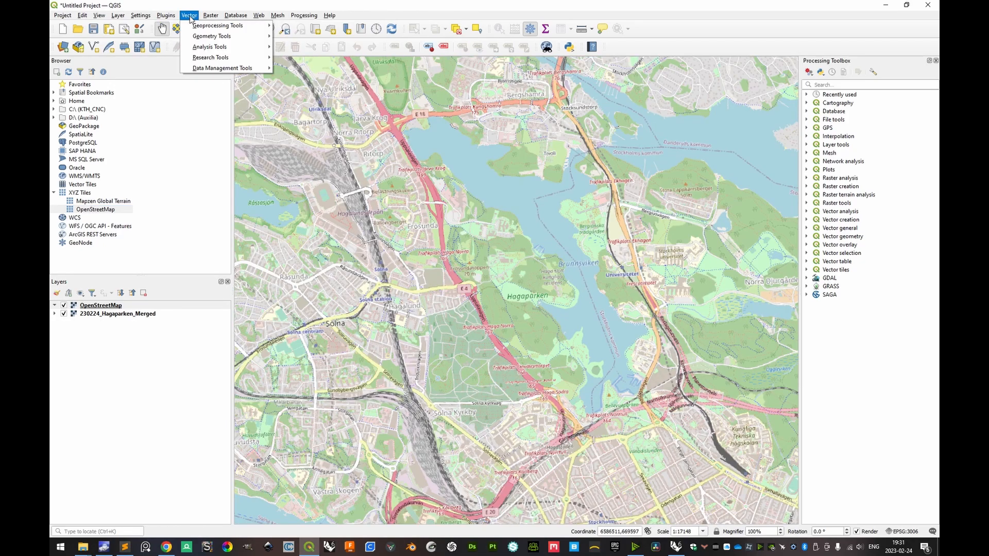
pyautogui.click(190, 18)
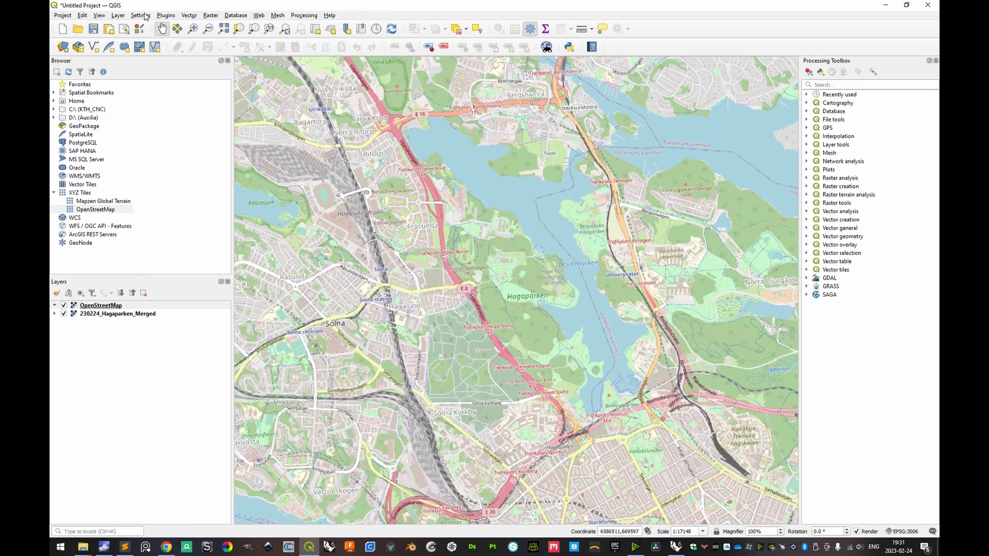
pyautogui.click(118, 17)
pyautogui.moveTo(154, 36)
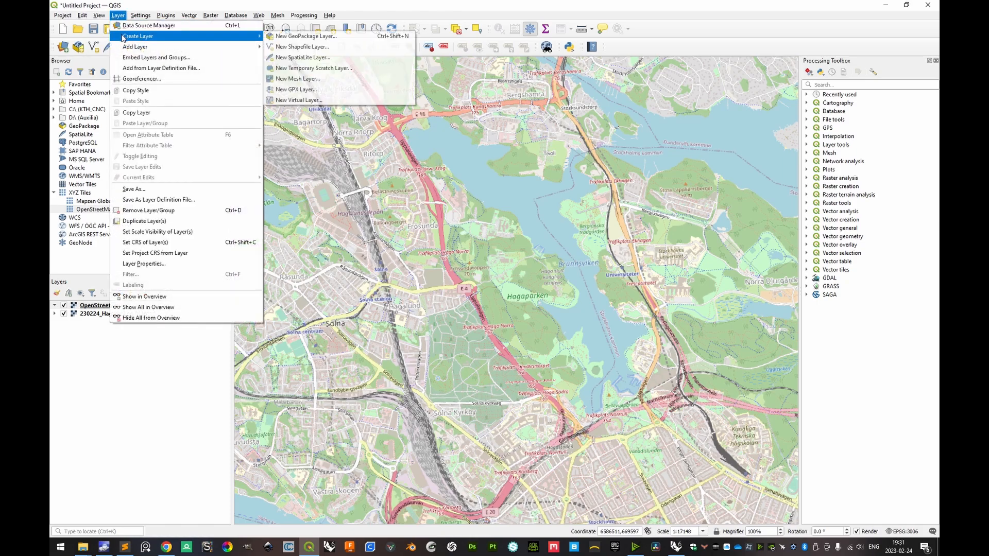
pyautogui.click(288, 48)
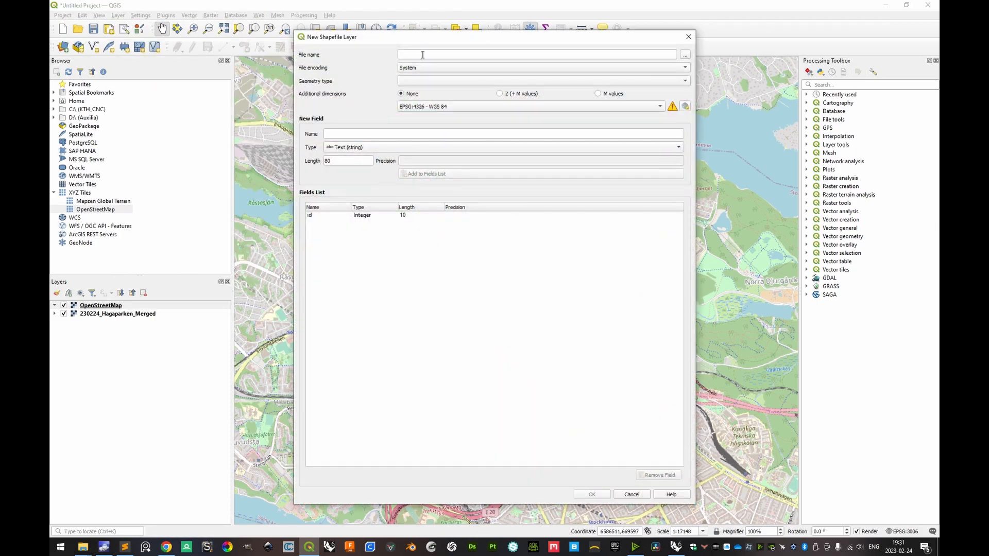
pyautogui.click(683, 56)
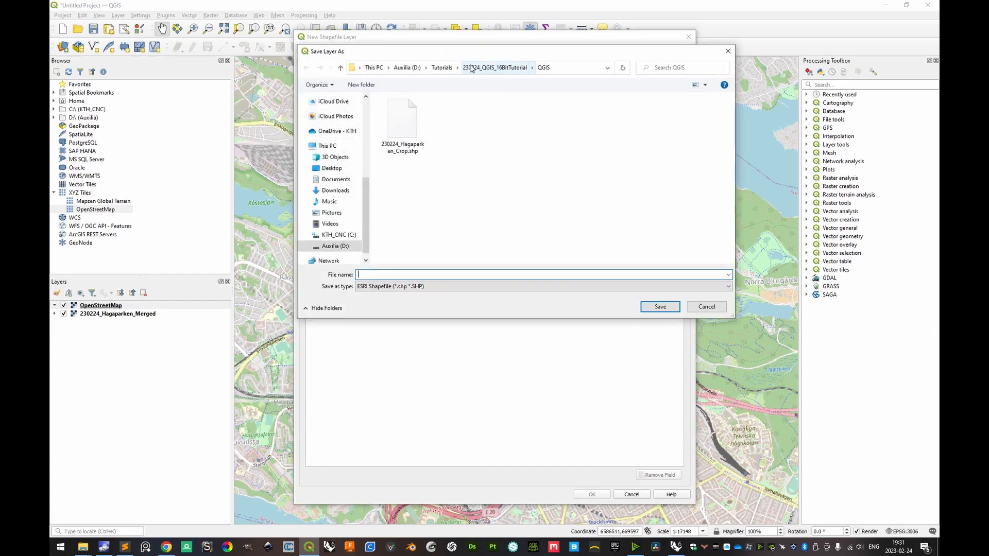
pyautogui.click(443, 69)
pyautogui.click(422, 122)
pyautogui.doubleClick(422, 122)
pyautogui.doubleClick(404, 111)
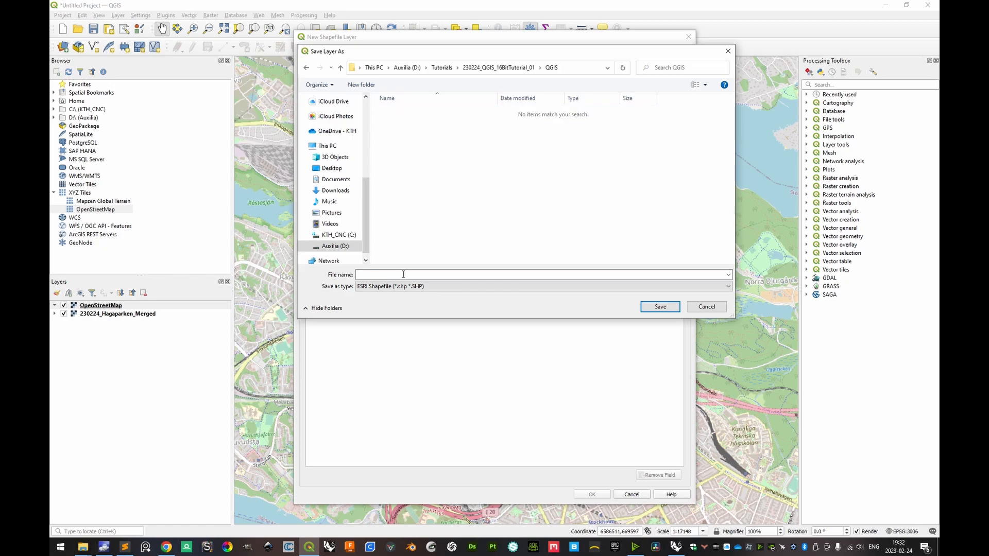
# Name the new shapefile 230224_Hagaparken_Crop and confirm the file destination.
pyautogui.click(401, 276)
pyautogui.write('23')
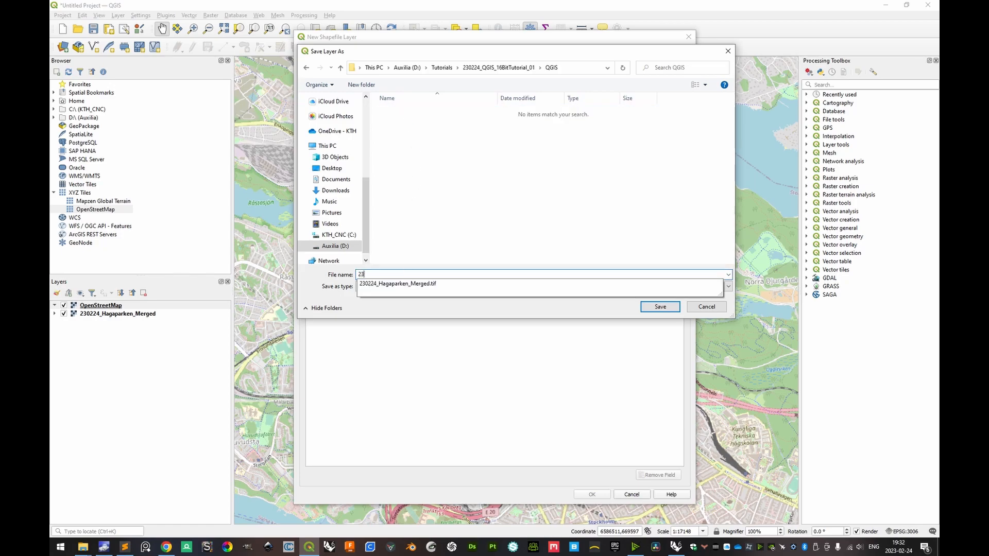
pyautogui.write('02')
pyautogui.press('Down')
pyautogui.press('BackSpace')
pyautogui.press('BackSpace')
pyautogui.write('_C')
pyautogui.press('Return')
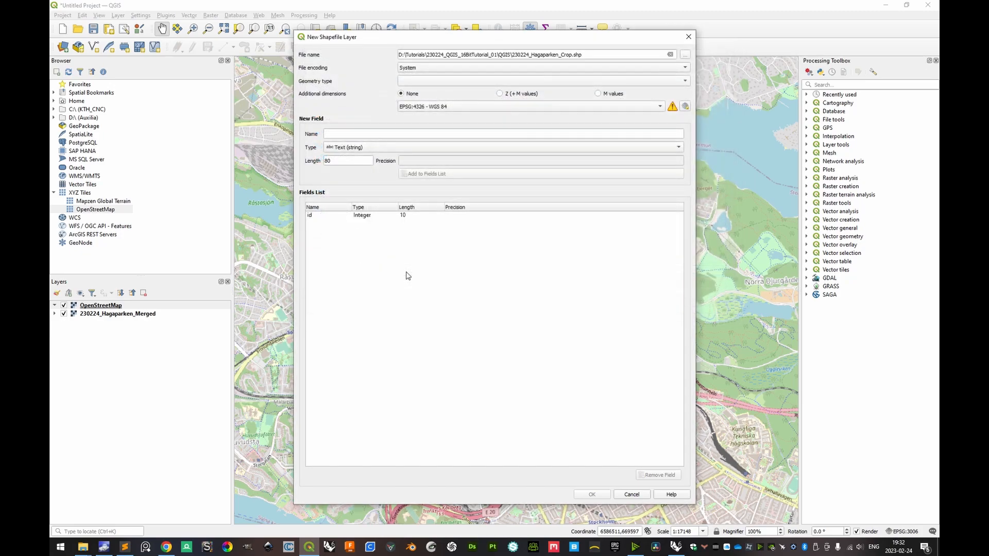
# Set the shapefile's geometry type to Polygon and its CRS to the project's EPSG:3006 - SWEREF99 TM, and create the layer.
pyautogui.click(427, 81)
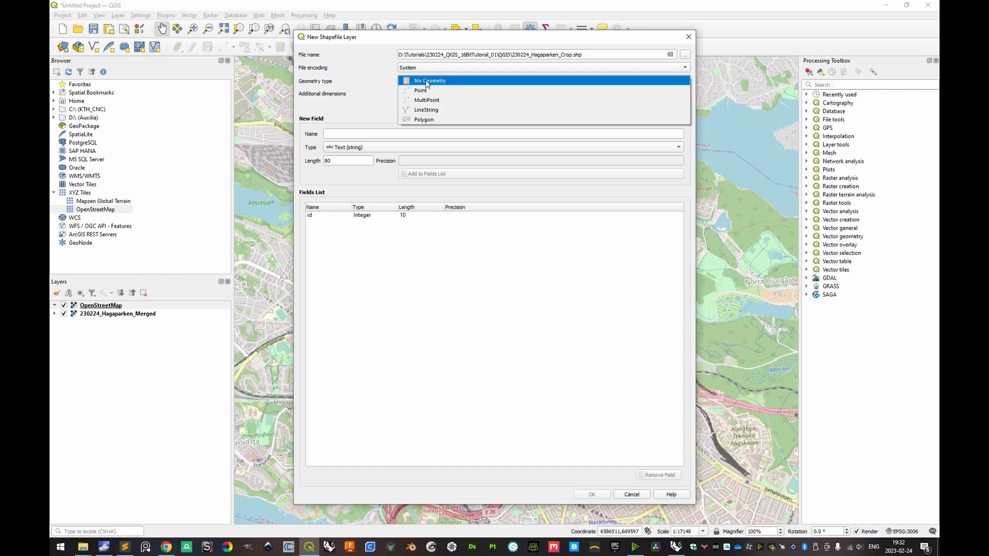
pyautogui.click(431, 121)
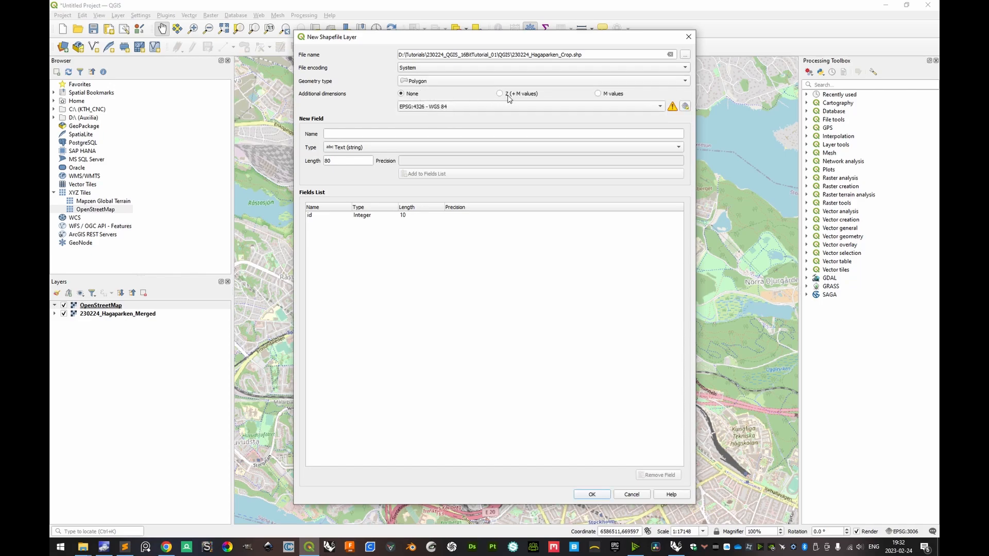
pyautogui.click(501, 107)
pyautogui.click(472, 116)
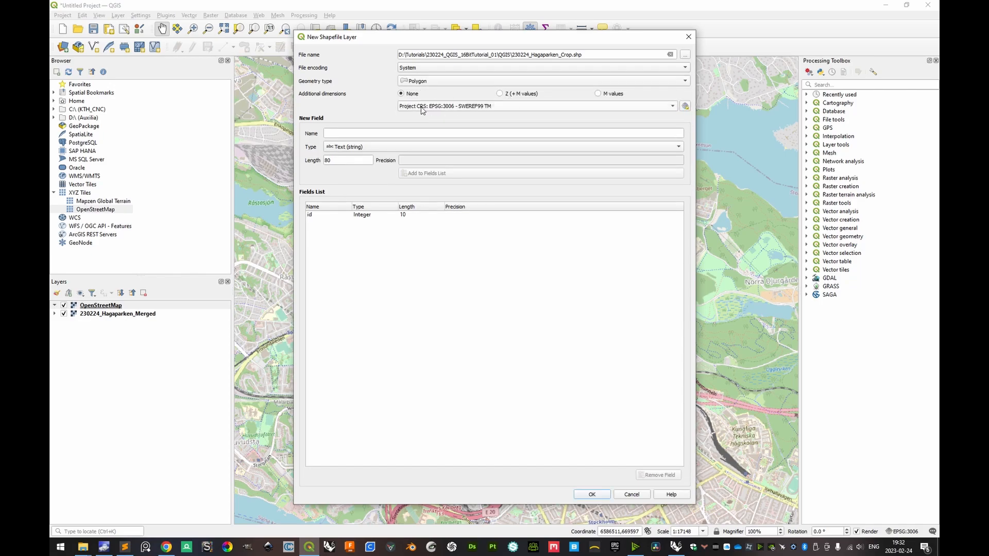
pyautogui.click(592, 494)
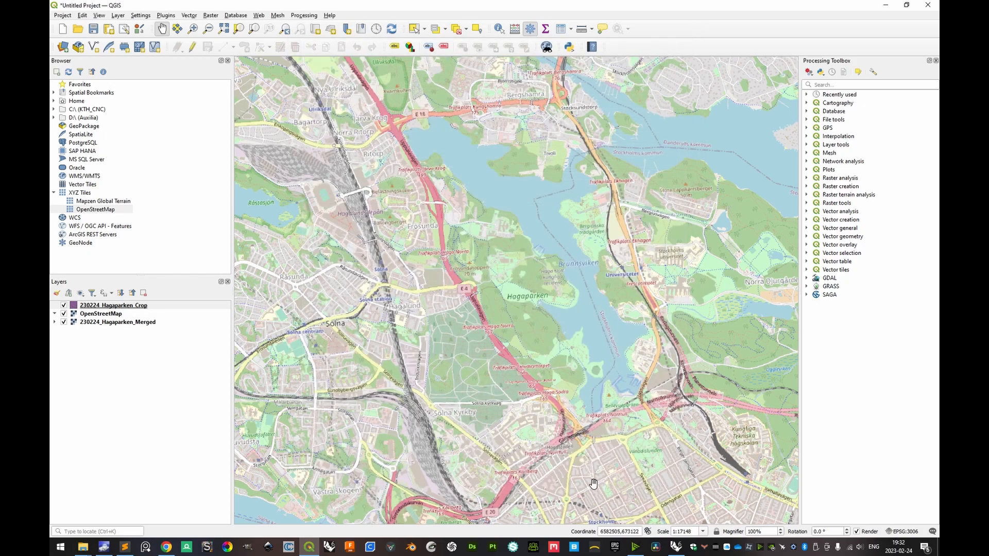
# Draw a six-vertex polygon around Hagaparken in the 230224_Hagaparken_Crop layer, then stop editing and save the changes.
pyautogui.click(193, 48)
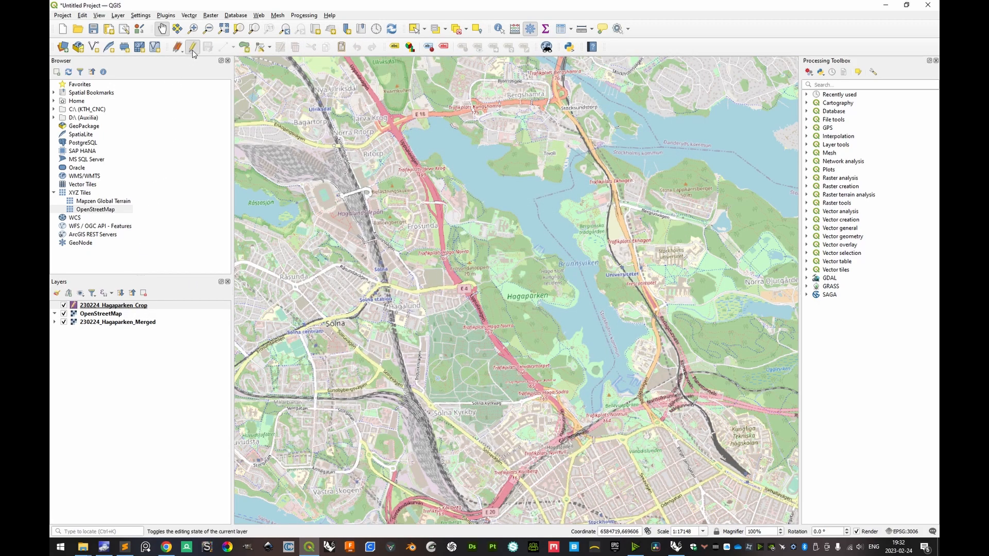
pyautogui.click(244, 47)
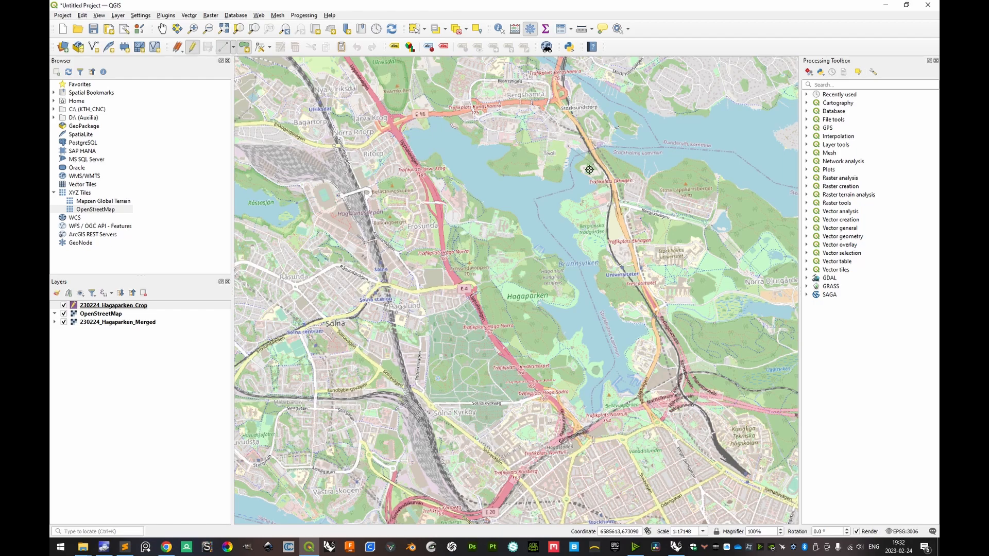
pyautogui.click(580, 265)
pyautogui.click(434, 137)
pyautogui.click(402, 174)
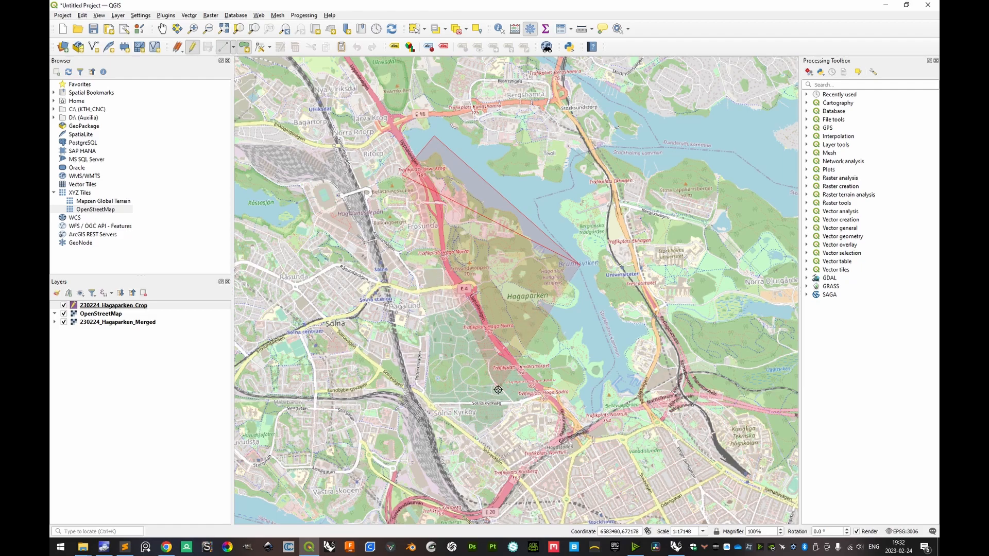
pyautogui.click(482, 351)
pyautogui.click(587, 430)
pyautogui.click(623, 378)
pyautogui.rightClick(623, 378)
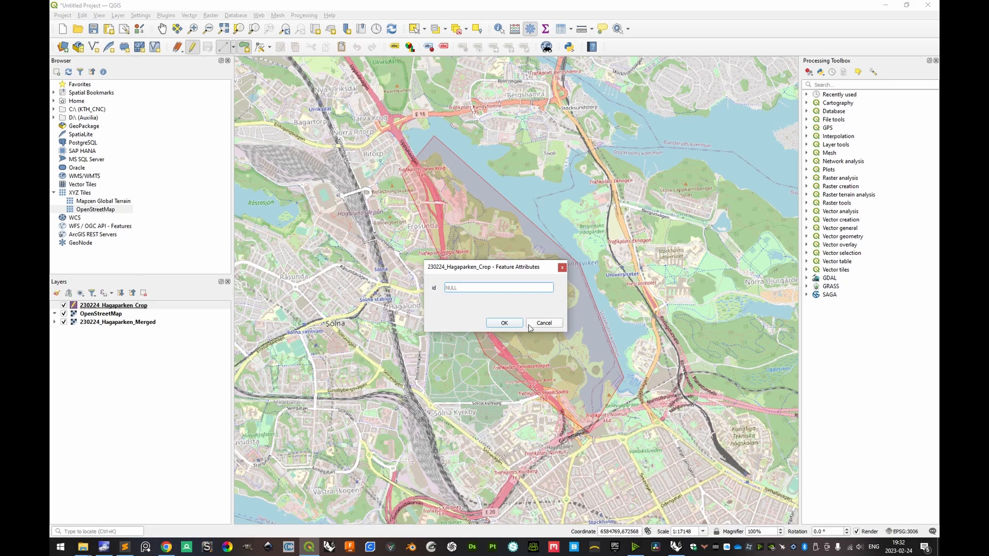
pyautogui.click(504, 323)
pyautogui.click(197, 50)
pyautogui.click(484, 278)
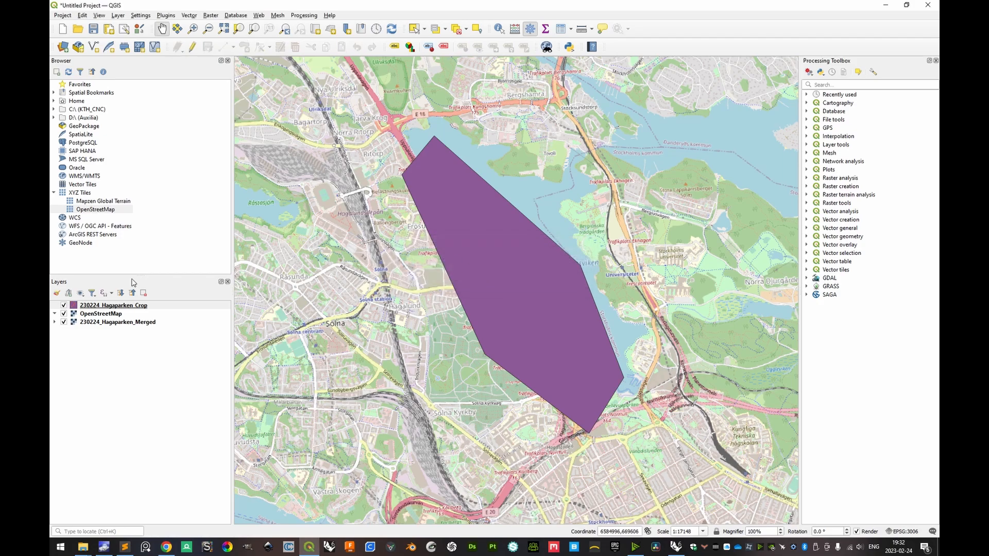
# Hide the OpenStreetMap layer and toggle the crop polygon off and on to view the merged raster beneath it.
pyautogui.moveTo(92, 319); pyautogui.dragTo(106, 312)
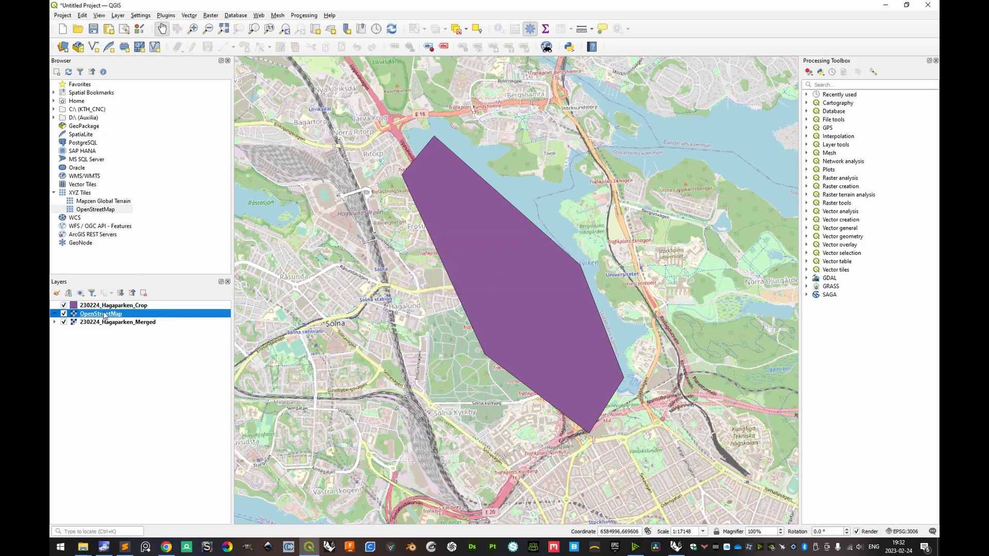
pyautogui.click(63, 314)
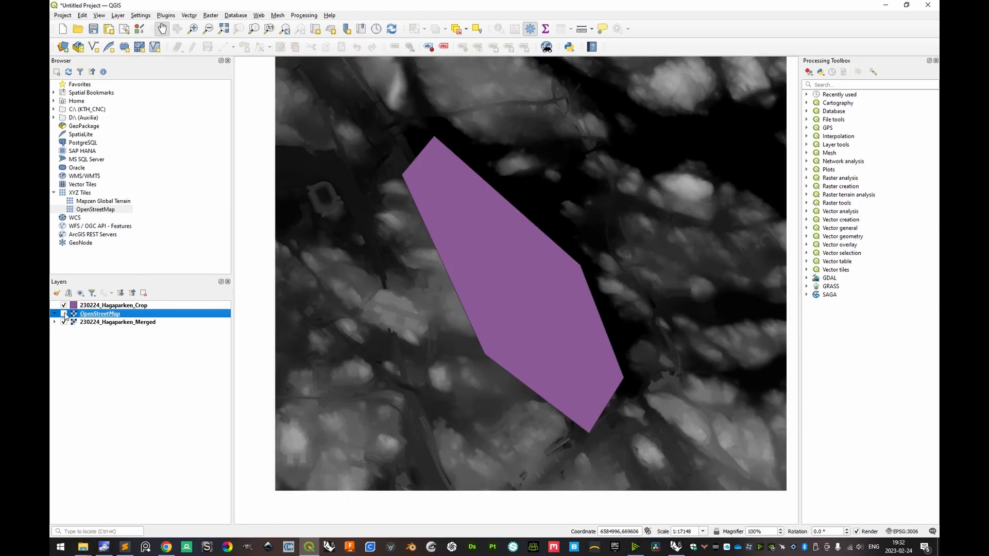
pyautogui.click(95, 323)
pyautogui.click(63, 306)
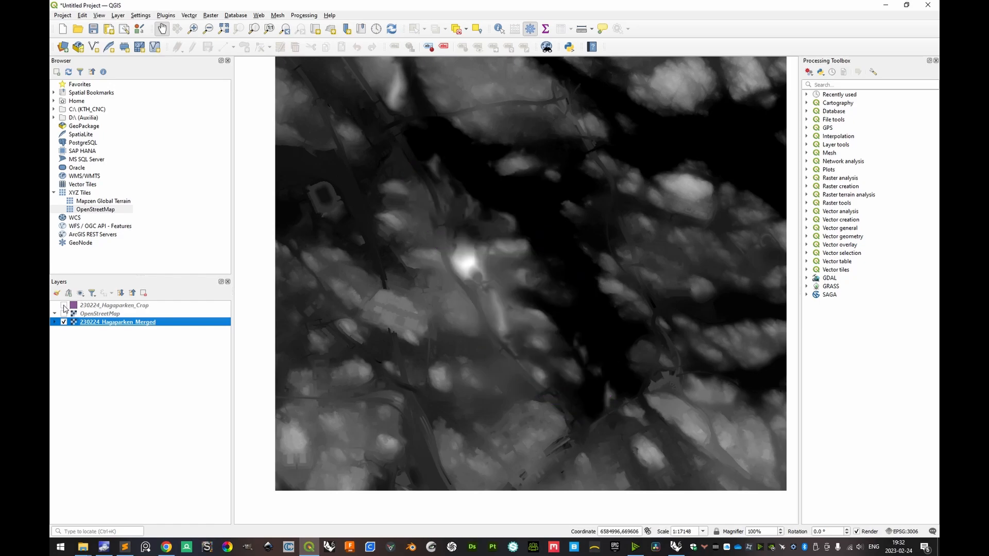
pyautogui.click(64, 305)
# Start exporting the merged raster as a GeoTIFF and set its destination to the QGIS folder inside 230224_QGIS_16BitTutorial_01.
pyautogui.rightClick(98, 322)
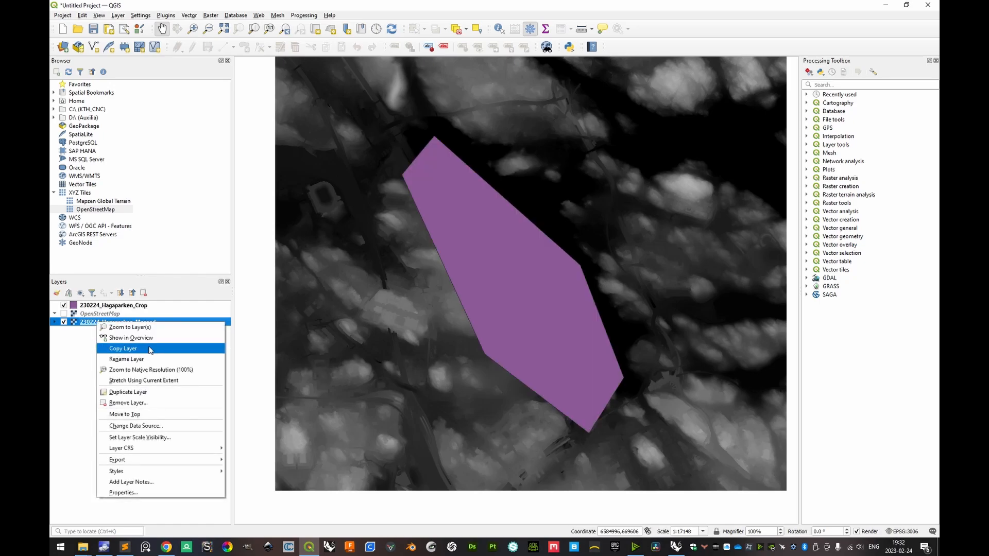
pyautogui.moveTo(156, 461)
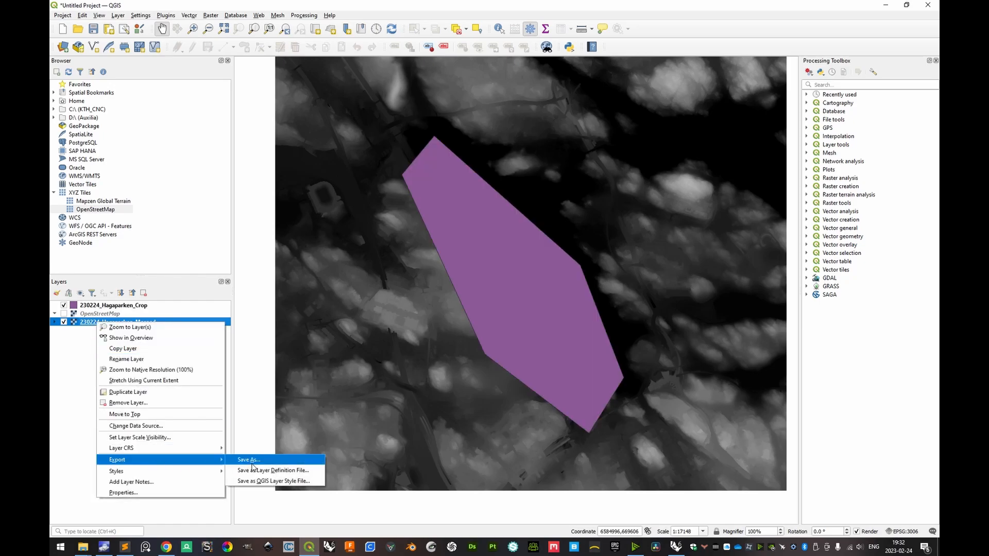
pyautogui.click(251, 460)
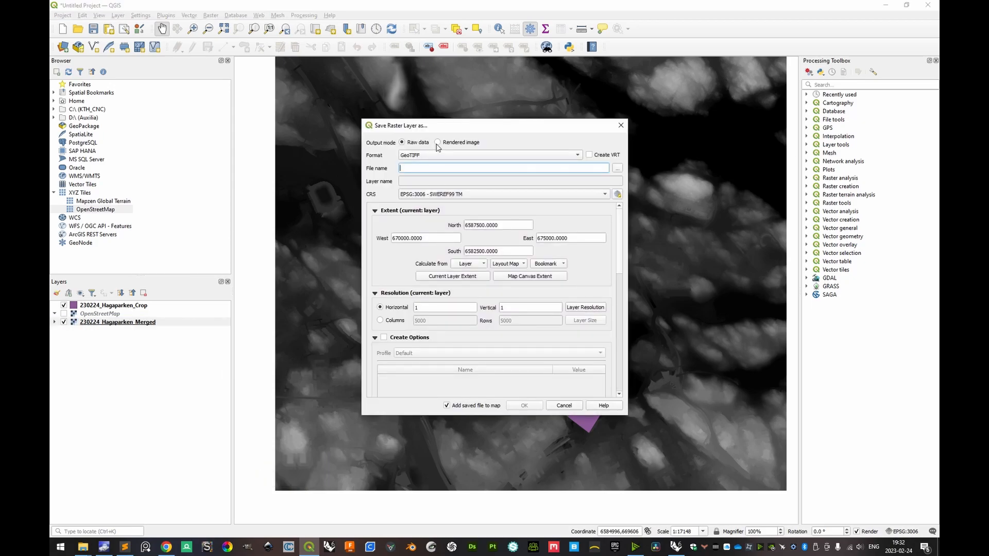
pyautogui.click(618, 169)
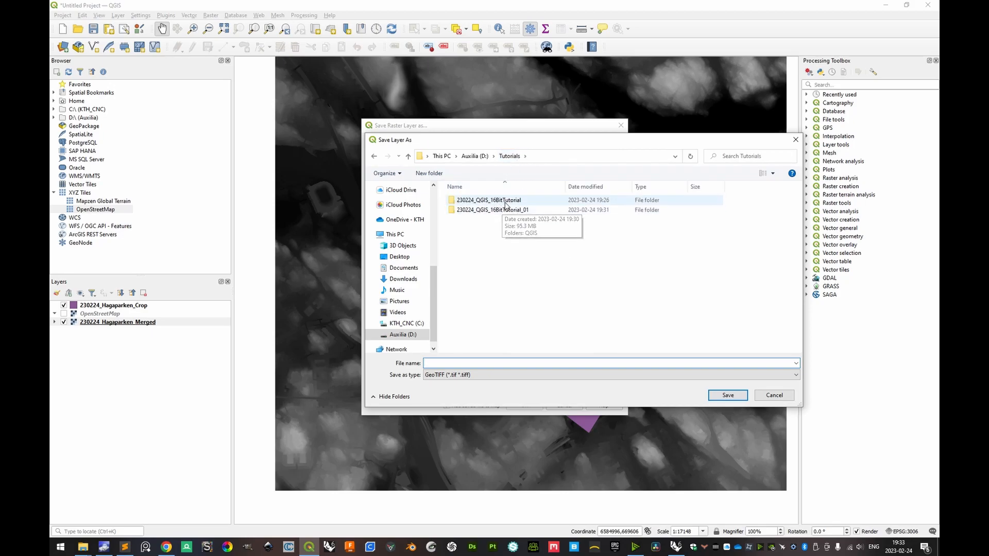
pyautogui.doubleClick(502, 201)
pyautogui.click(513, 157)
pyautogui.doubleClick(509, 210)
pyautogui.click(487, 201)
pyautogui.doubleClick(487, 200)
# Name the exported raster 230224_Hagaparken_Cropped.tif, basing it on the merged file's name, and confirm the destination.
pyautogui.click(470, 209)
pyautogui.doubleClick(494, 362)
pyautogui.moveTo(495, 363); pyautogui.dragTo(480, 365)
pyautogui.write('Croppe')
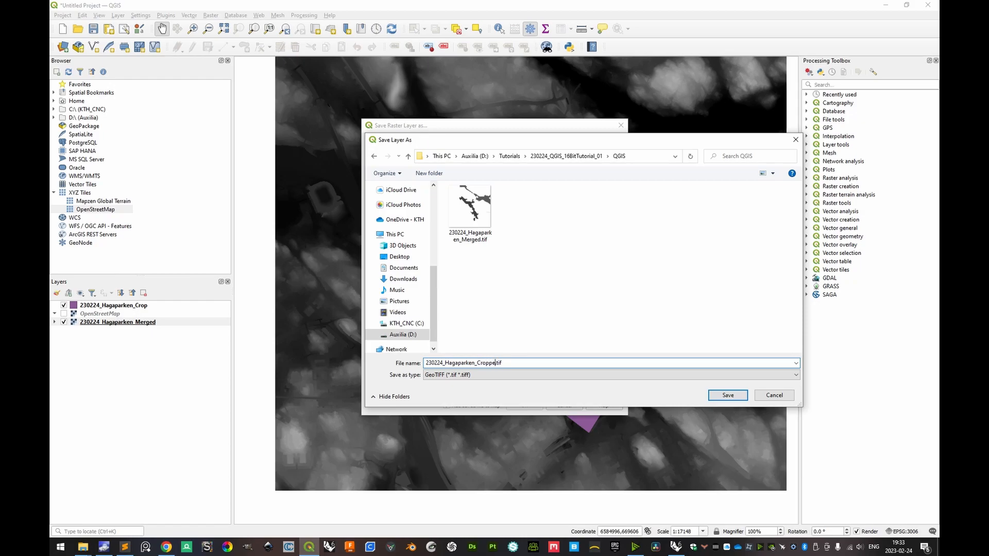
pyautogui.write('d')
pyautogui.press('Return')
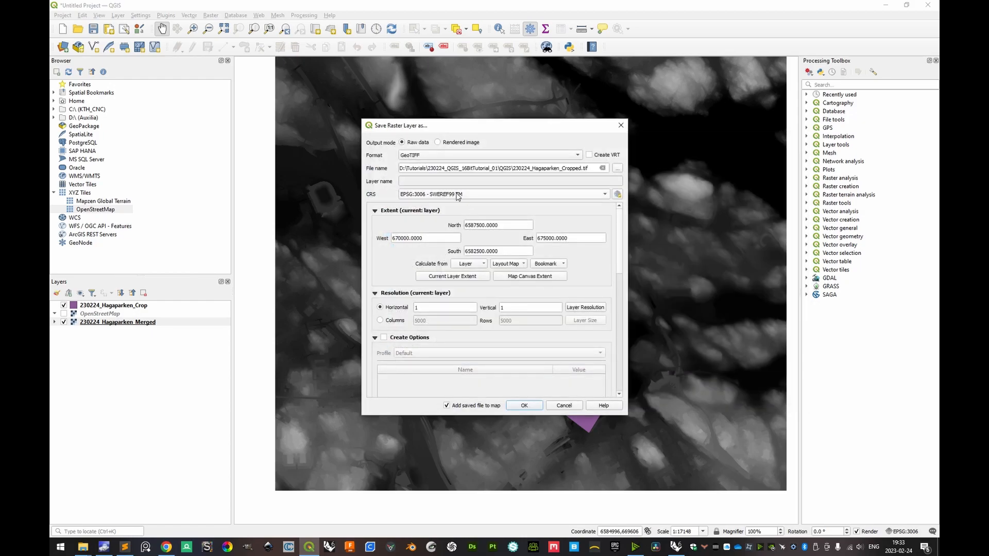
# Calculate the export extent from the crop layer and round it to north 6585972, east 673408, south 6583058 and west 671234.
pyautogui.click(483, 265)
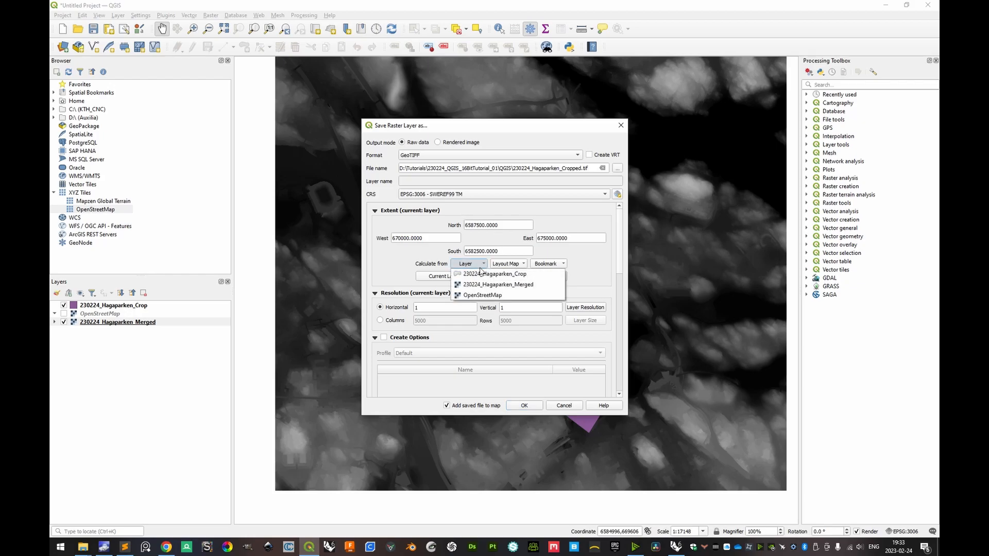
pyautogui.click(484, 274)
pyautogui.moveTo(484, 225); pyautogui.dragTo(506, 225)
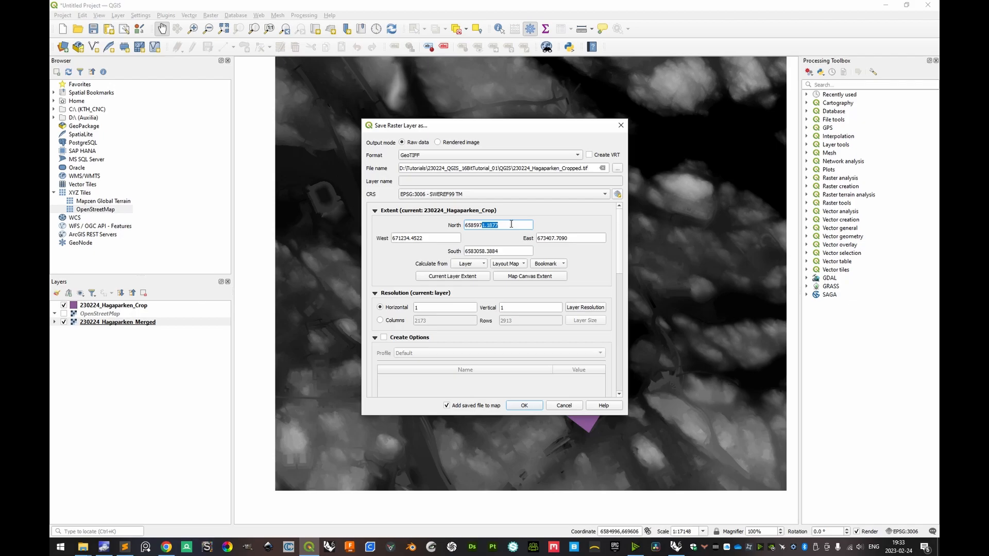
pyautogui.write('2')
pyautogui.moveTo(551, 238); pyautogui.dragTo(581, 236)
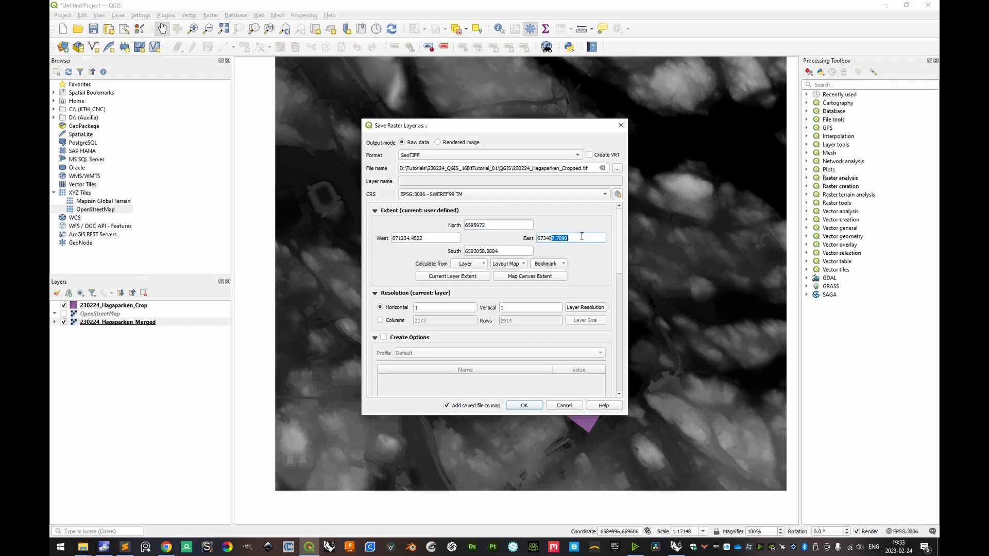
pyautogui.write('8')
pyautogui.moveTo(482, 251); pyautogui.dragTo(514, 255)
pyautogui.write('8')
pyautogui.moveTo(406, 238); pyautogui.dragTo(417, 239)
pyautogui.write('4')
# Export the cropped raster into the project and hide the merged raster and the crop polygon layers.
pyautogui.scroll(-2, 623, 275)
pyautogui.moveTo(620, 256); pyautogui.dragTo(619, 233)
pyautogui.click(528, 406)
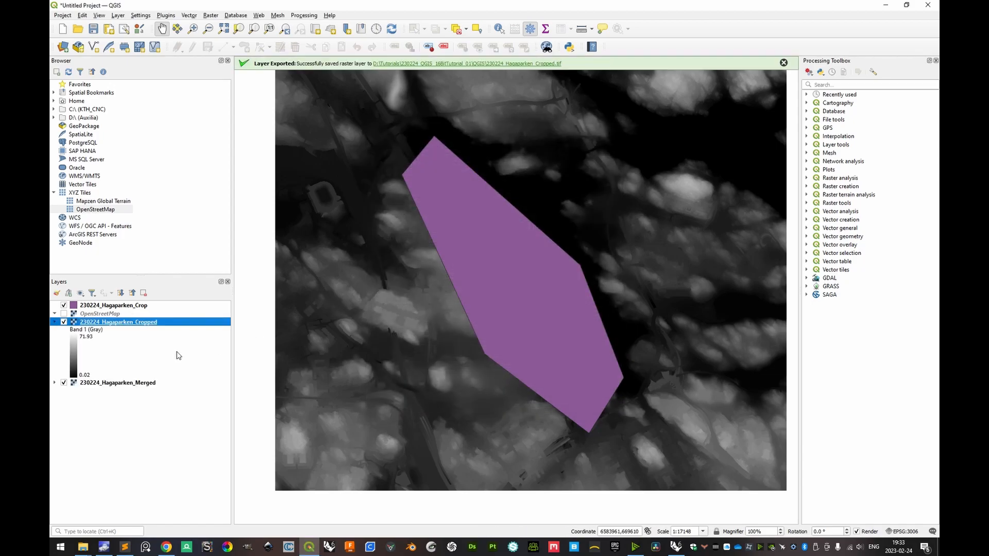
pyautogui.click(64, 383)
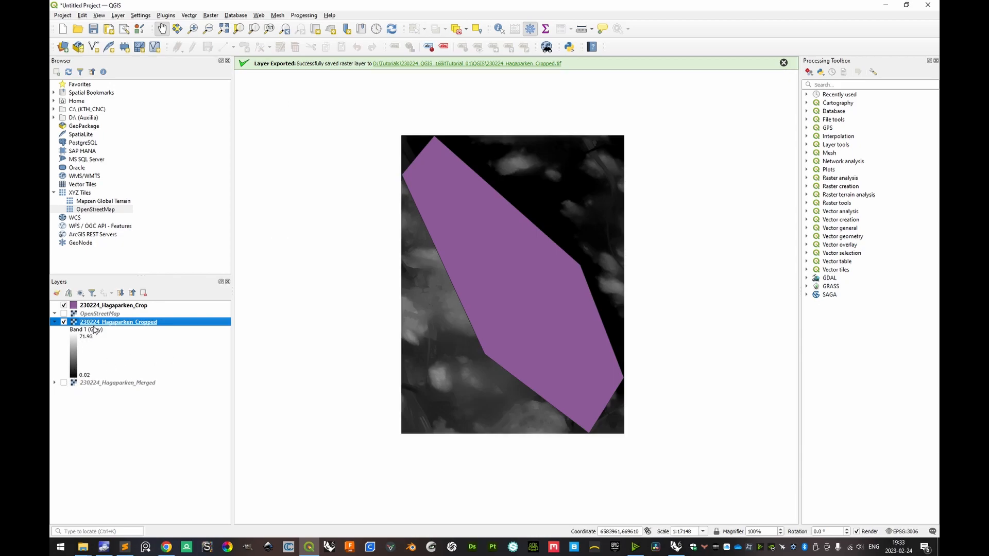
pyautogui.click(64, 306)
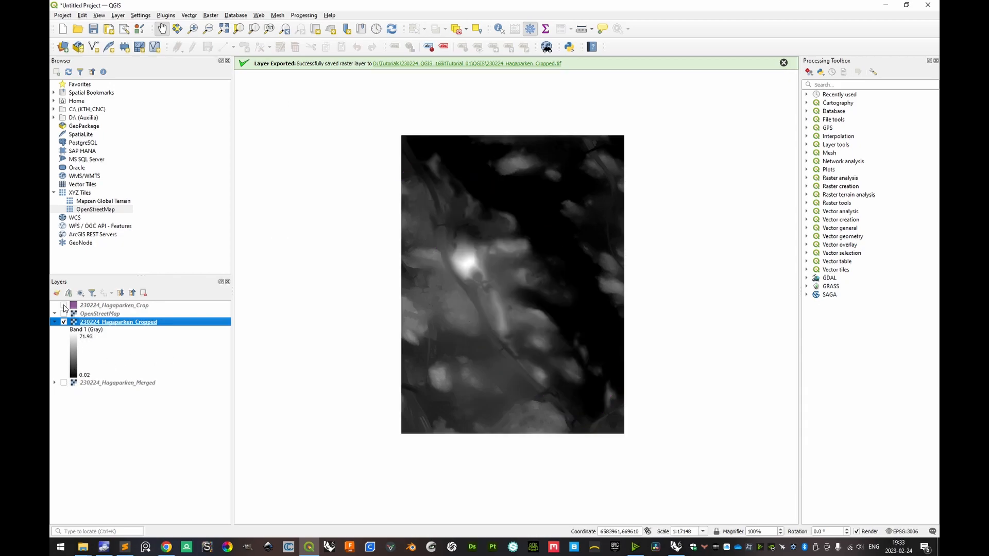
# Set the min/max accuracy in the cropped raster's symbology to Actual (slower) and apply it.
pyautogui.doubleClick(102, 323)
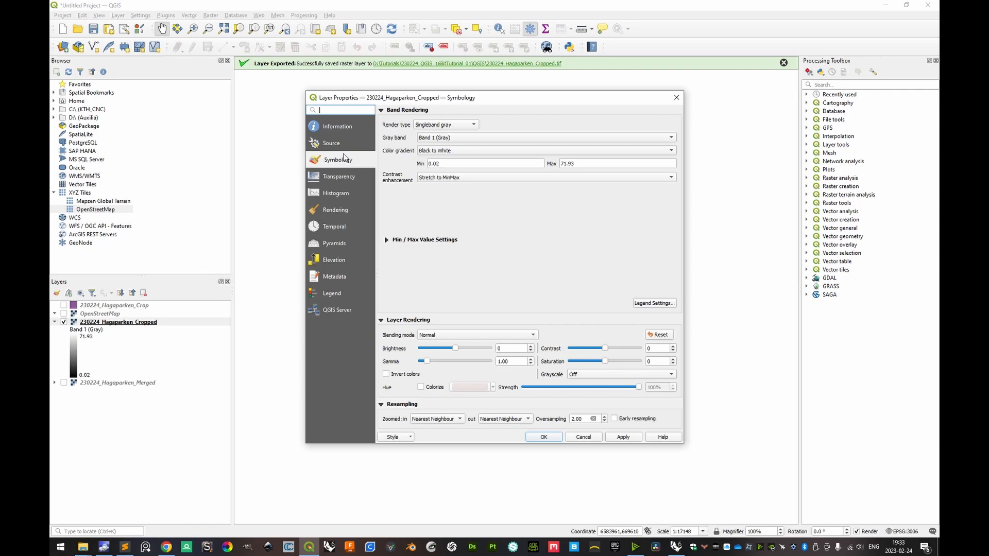
pyautogui.click(389, 240)
pyautogui.click(505, 280)
pyautogui.click(505, 293)
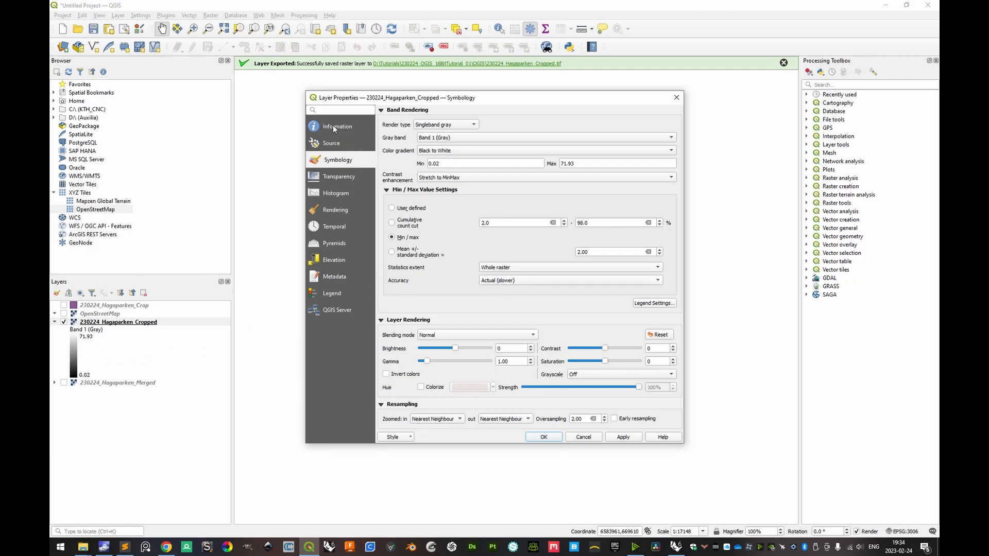
pyautogui.click(622, 438)
# Copy the cropped raster's extent from its layer information and paste it into a text file in Sublime Text.
pyautogui.click(339, 127)
pyautogui.moveTo(680, 175); pyautogui.dragTo(681, 207)
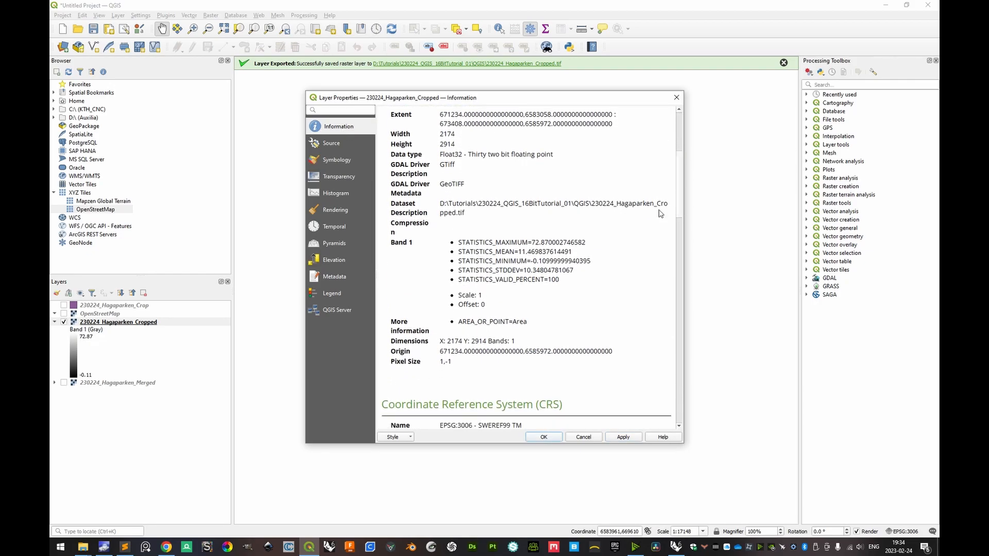
pyautogui.moveTo(617, 128); pyautogui.dragTo(392, 114)
pyautogui.hotkey('ctrl', 'c')
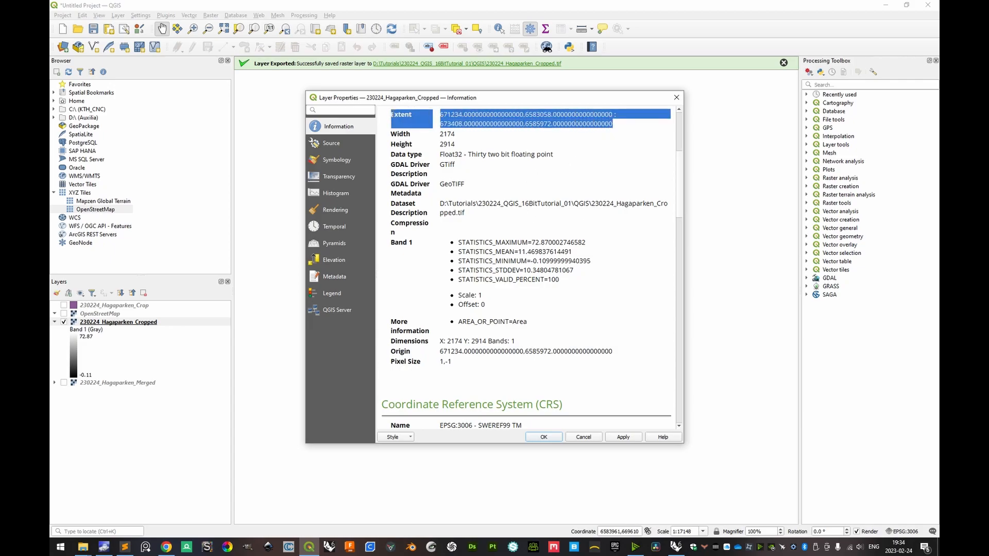
pyautogui.hotkey('alt', 'Tab')
pyautogui.hotkey('alt', 'Tab')
pyautogui.hotkey('alt', 'Tab')
pyautogui.hotkey('alt', 'Tab')
pyautogui.hotkey('alt', 'Tab')
pyautogui.hotkey('alt', 'Tab')
pyautogui.hotkey('ctrl', 'v')
pyautogui.press('Return')
# Copy the raster's width and height from the QGIS layer information into the Sublime Text notes below the extent.
pyautogui.hotkey('alt', 'Tab')
pyautogui.moveTo(458, 145); pyautogui.dragTo(390, 135)
pyautogui.hotkey('ctrl', 'c')
pyautogui.hotkey('alt', 'Tab')
pyautogui.hotkey('ctrl', 'v')
pyautogui.press('Return')
pyautogui.press('Return')
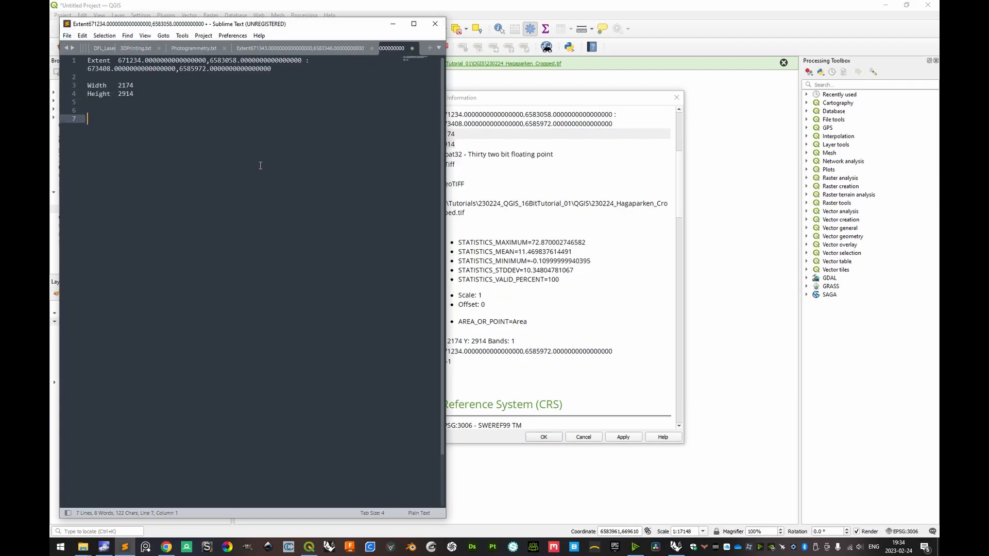
# Copy the Band 1 STATISTICS_MAXIMUM entry from the QGIS layer information into the Sublime Text notes.
pyautogui.hotkey('alt', 'Tab')
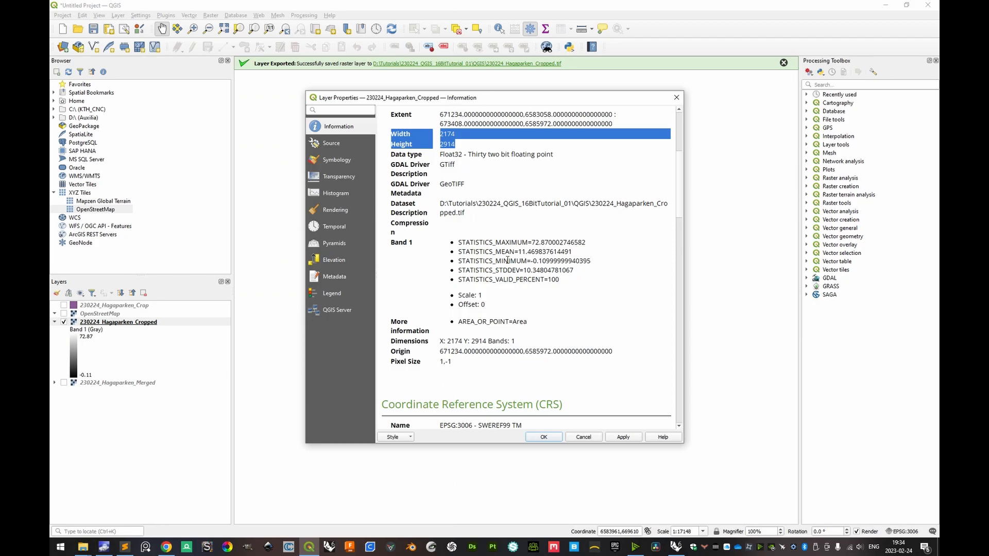
pyautogui.scroll(-1, 507, 260)
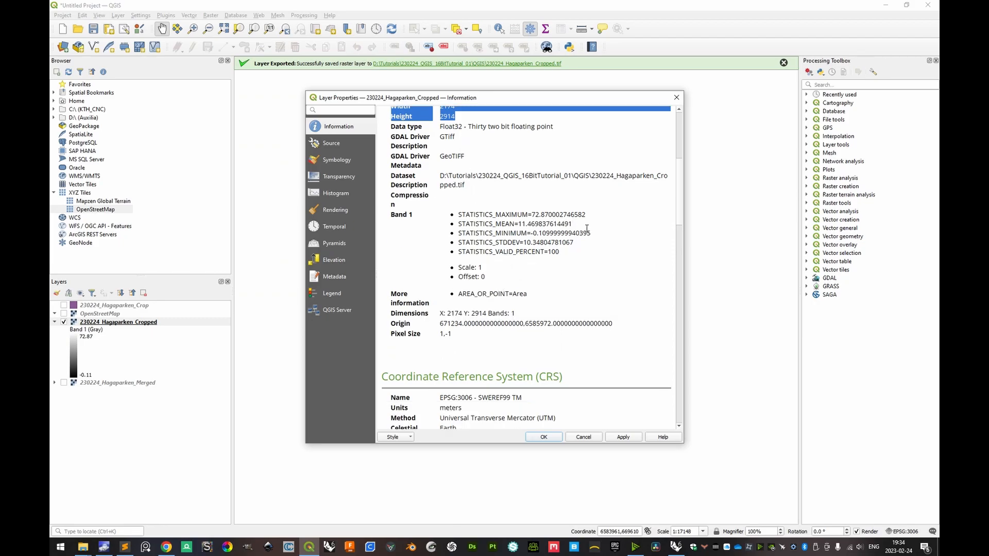
pyautogui.moveTo(592, 232)
pyautogui.mouseDown()
pyautogui.moveTo(457, 213)
pyautogui.moveTo(586, 215)
pyautogui.mouseUp()
pyautogui.hotkey('ctrl', 'c')
pyautogui.hotkey('alt', 'Tab')
pyautogui.hotkey('ctrl', 'v')
pyautogui.press('Return')
# Copy the Band 1 STATISTICS_MINIMUM entry into the Sublime Text notes and return to the QGIS layer properties.
pyautogui.hotkey('alt', 'Tab')
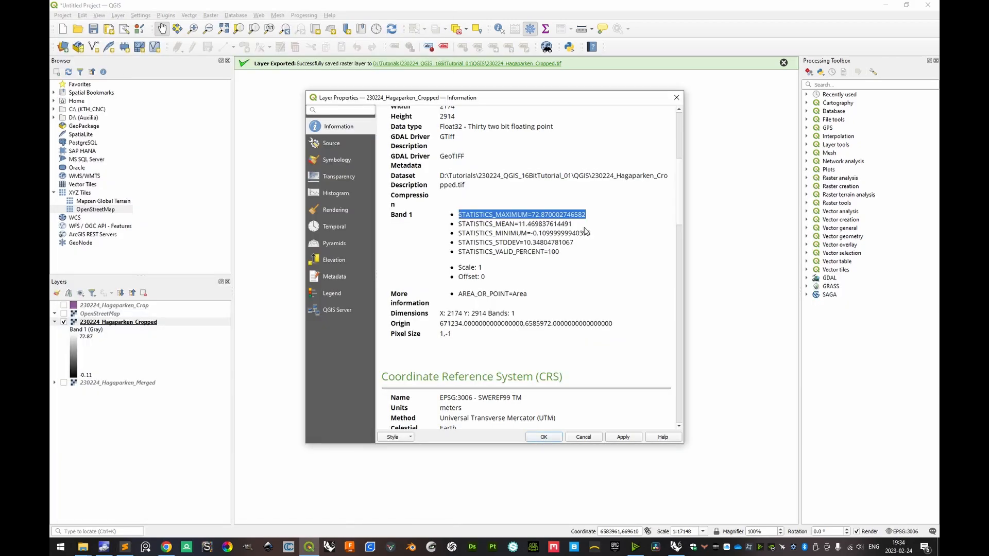
pyautogui.moveTo(591, 232); pyautogui.dragTo(458, 233)
pyautogui.hotkey('ctrl', 'c')
pyautogui.hotkey('alt', 'Tab')
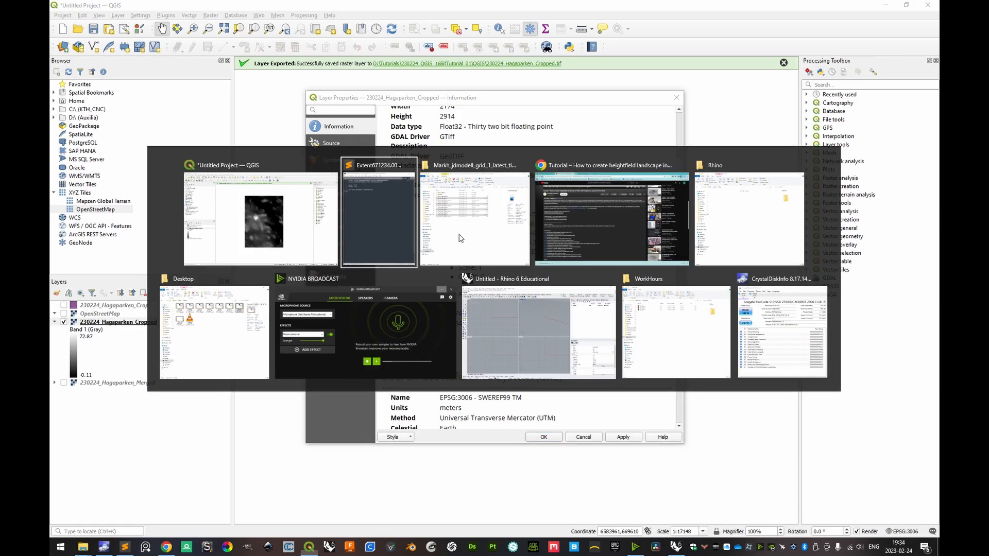
pyautogui.hotkey('ctrl', 'v')
pyautogui.press('Return')
pyautogui.hotkey('alt', 'Tab')
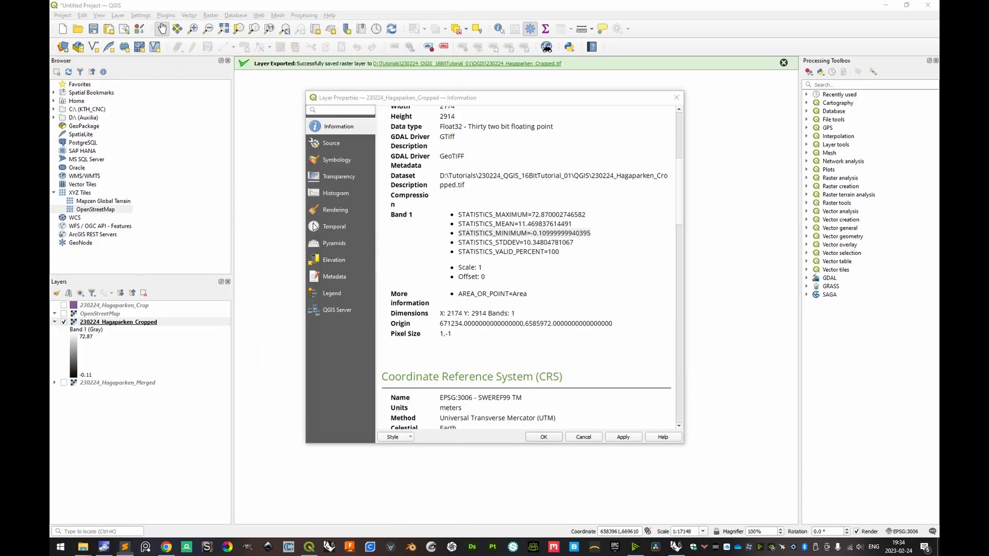
pyautogui.scroll(-1, 539, 291)
pyautogui.scroll(-2, 539, 291)
pyautogui.scroll(8, 539, 291)
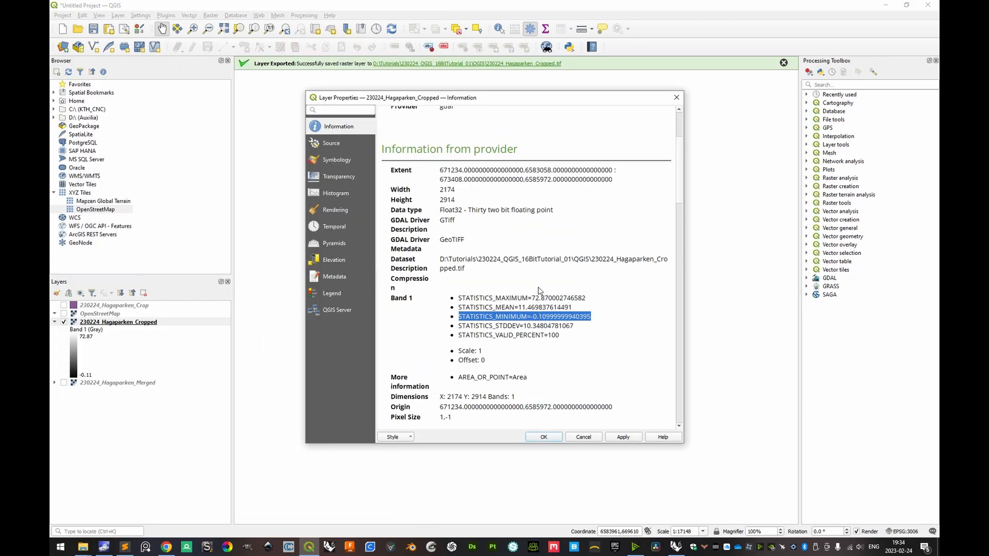
# Close the layer properties and open the processing Raster calculator with 230224_Hagaparken_Cropped as the reference layer.
pyautogui.click(549, 437)
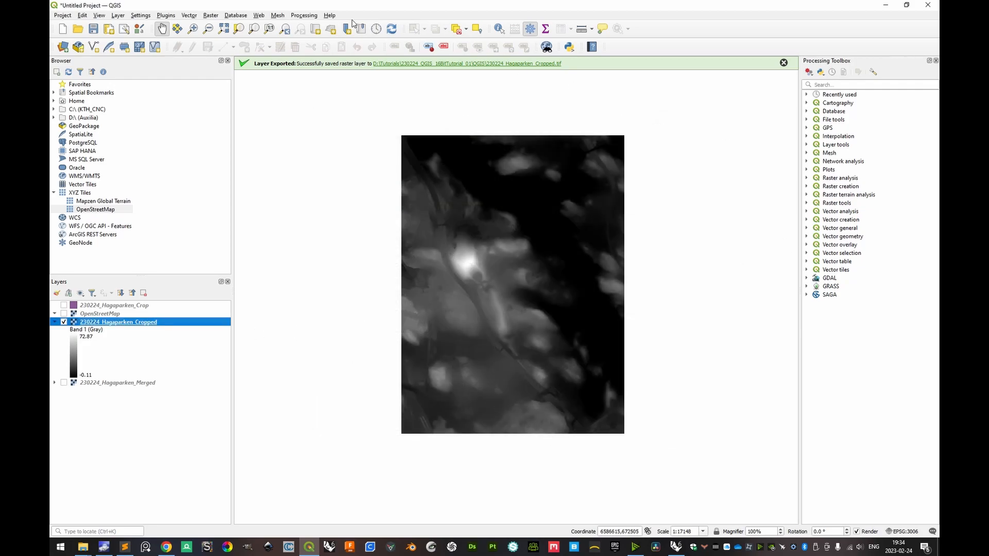
pyautogui.click(309, 15)
pyautogui.click(309, 26)
pyautogui.click(806, 179)
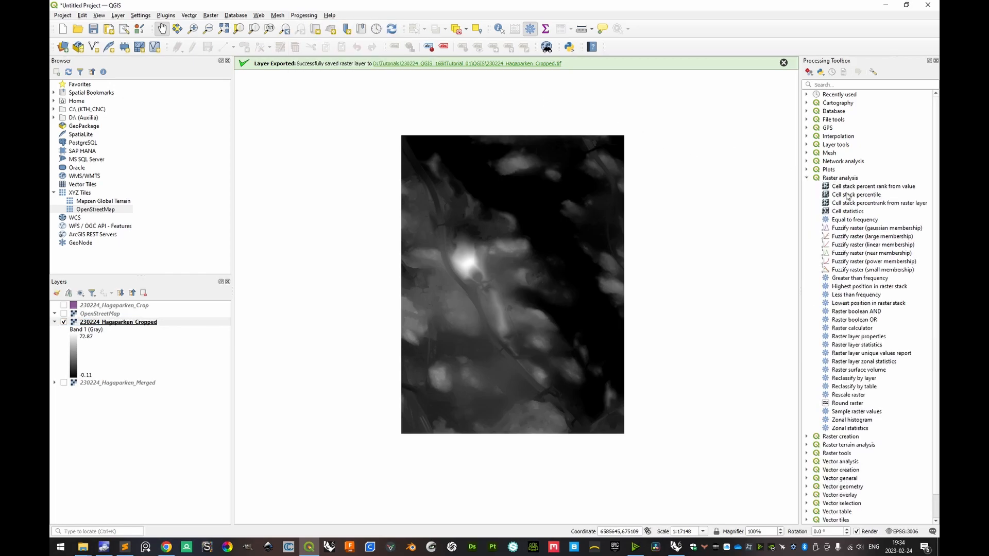
pyautogui.doubleClick(858, 328)
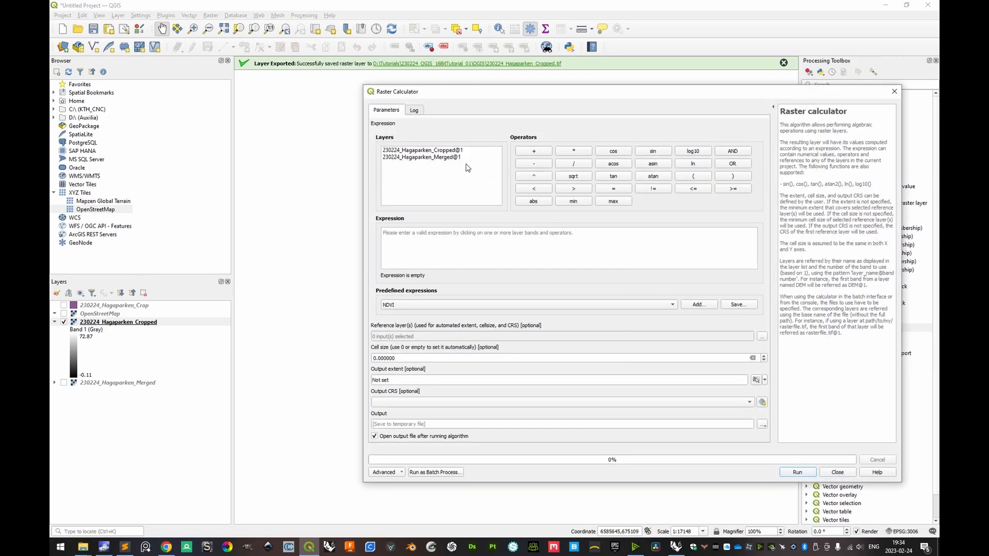
pyautogui.click(763, 337)
pyautogui.click(378, 138)
pyautogui.click(377, 120)
# Copy the remapping expression from the YouTube video description into the calculator and replace InputLayer@1 with 230224_Hagaparken_Cropped@1.
pyautogui.hotkey('alt', 'Tab')
pyautogui.hotkey('alt', 'Tab')
pyautogui.hotkey('alt', 'Tab')
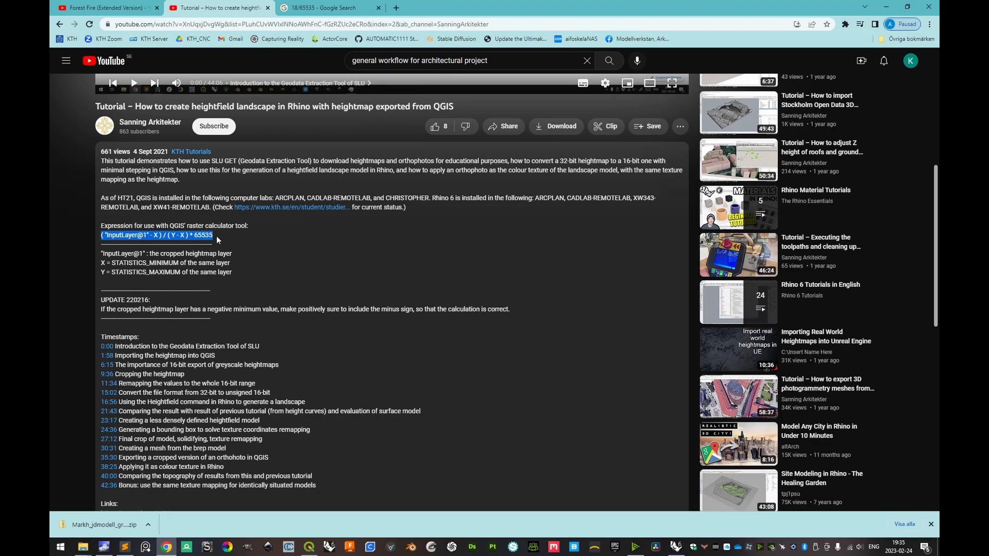
pyautogui.moveTo(218, 236)
pyautogui.mouseDown()
pyautogui.moveTo(103, 234)
pyautogui.moveTo(224, 240)
pyautogui.mouseUp()
pyautogui.hotkey('alt', 'Tab')
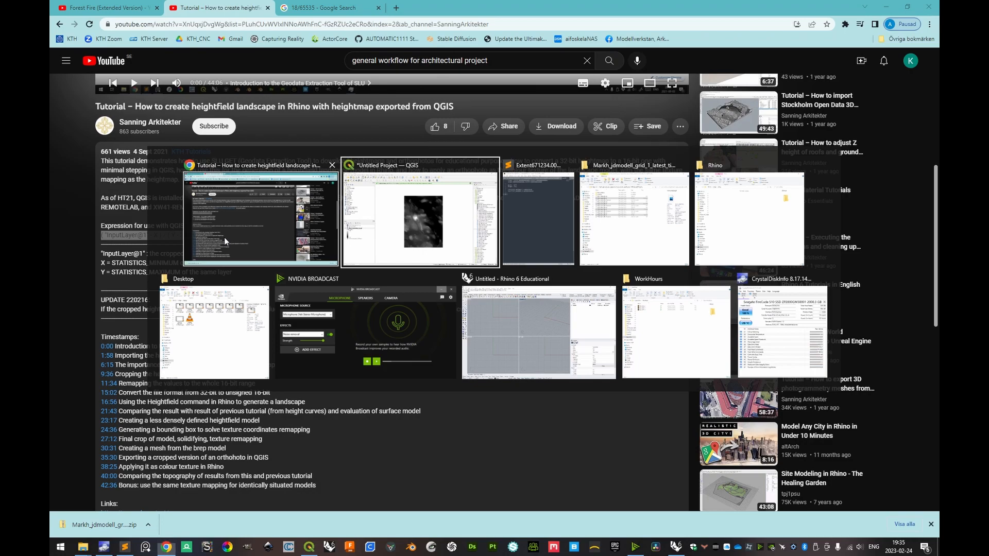
pyautogui.hotkey('ctrl', 'v')
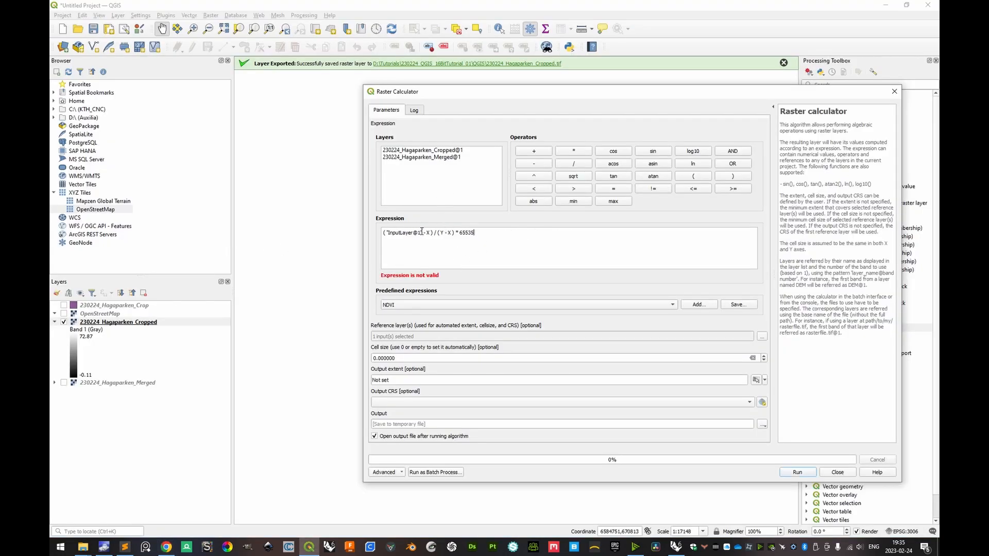
pyautogui.moveTo(422, 233); pyautogui.dragTo(385, 234)
pyautogui.doubleClick(458, 152)
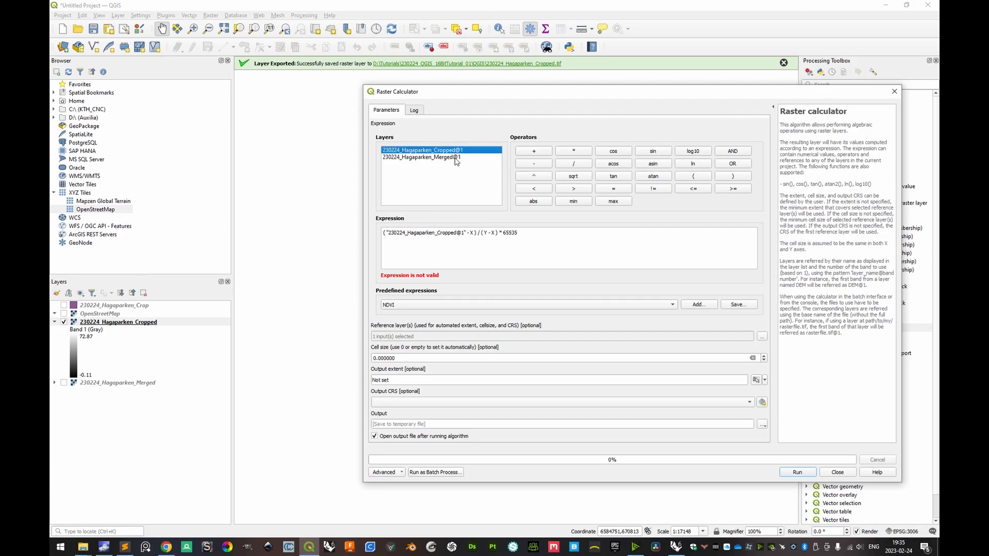
# Replace both X placeholders in the expression with the minimum -0.10999999940395 copied from the Sublime Text notes.
pyautogui.click(474, 234)
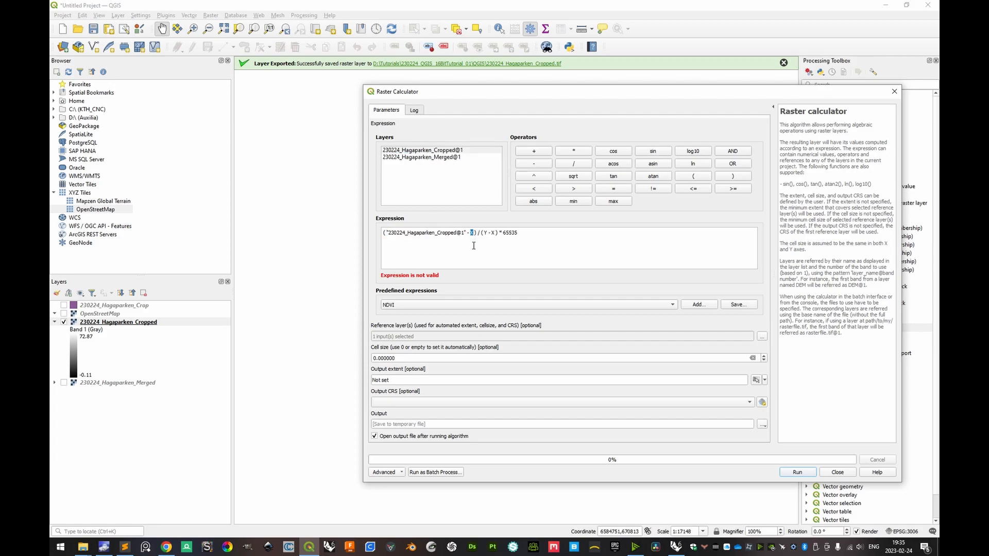
pyautogui.hotkey('alt', 'Tab')
pyautogui.hotkey('alt', 'Tab')
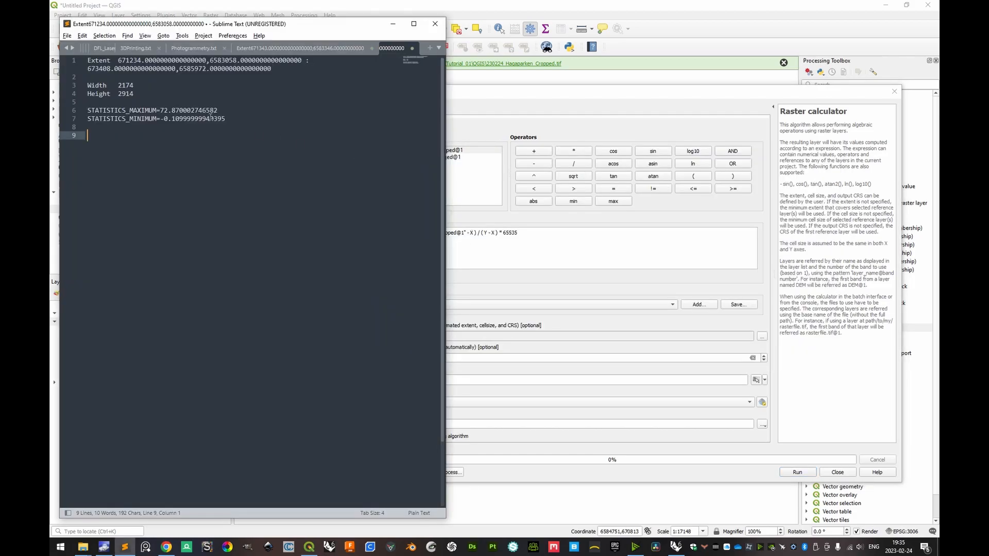
pyautogui.moveTo(227, 118); pyautogui.dragTo(164, 119)
pyautogui.hotkey('ctrl', 'c')
pyautogui.hotkey('alt', 'Tab')
pyautogui.press('BackSpace')
pyautogui.hotkey('ctrl', 'v')
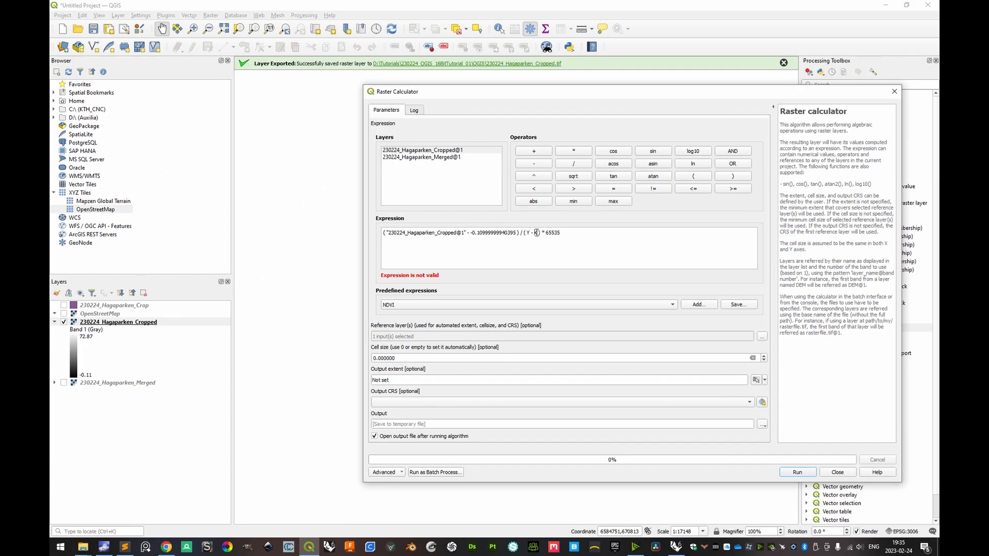
pyautogui.hotkey('ctrl', 'v')
# Replace the Y placeholder in the expression with the maximum 72.870002746582 copied from the Sublime Text notes.
pyautogui.hotkey('alt', 'Tab')
pyautogui.moveTo(220, 111); pyautogui.dragTo(160, 110)
pyautogui.hotkey('ctrl', 'c')
pyautogui.hotkey('alt', 'Tab')
pyautogui.hotkey('ctrl', 'v')
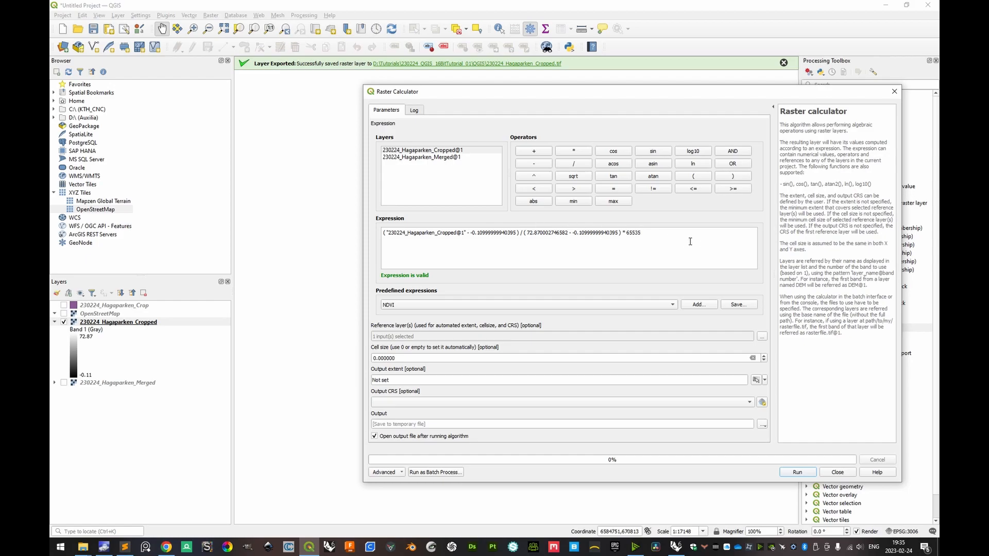
# Set the calculator output file to 230224_Hagaparken_Cropped_32Bit_RemappedTo16Bit.tif in the QGIS folder, run the calculation and close the dialog.
pyautogui.click(764, 425)
pyautogui.click(785, 445)
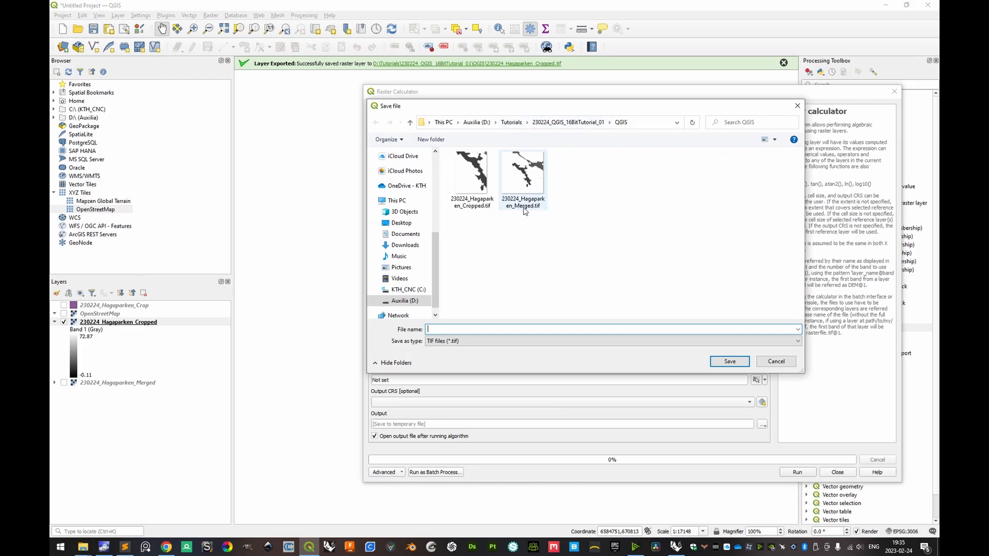
pyautogui.click(478, 209)
pyautogui.click(504, 329)
pyautogui.click(500, 329)
pyautogui.write('_32Bi')
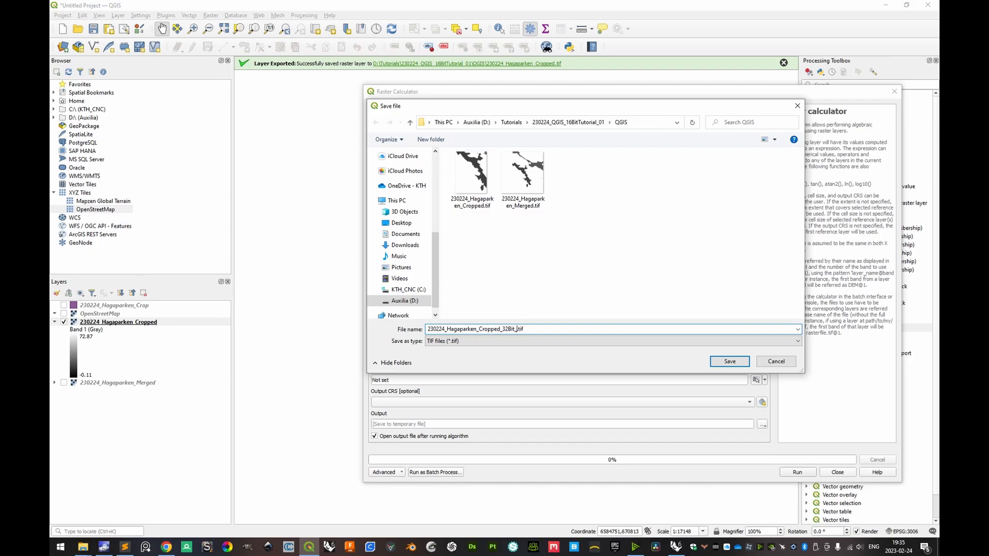
pyautogui.write('t_RemappedTo16Bit')
pyautogui.press('Return')
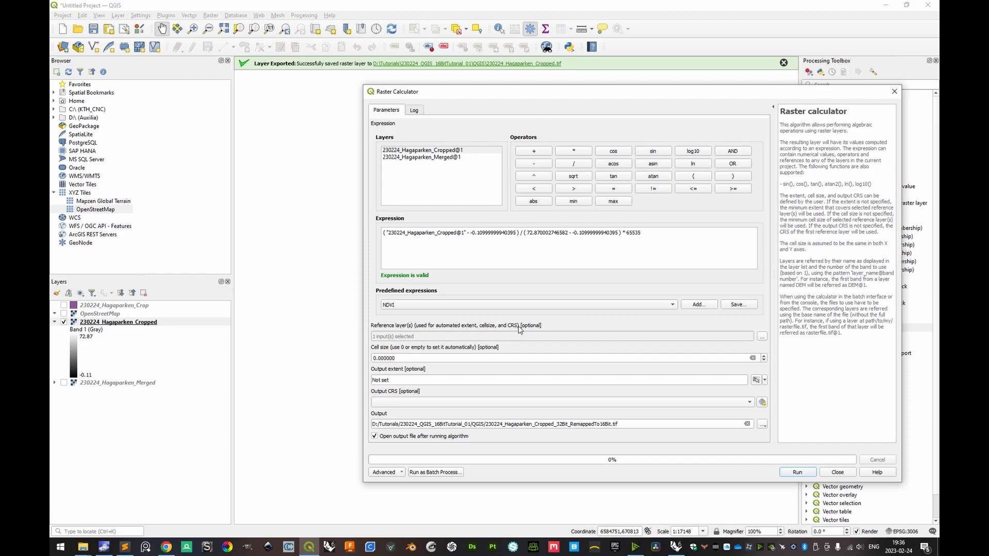
pyautogui.click(796, 474)
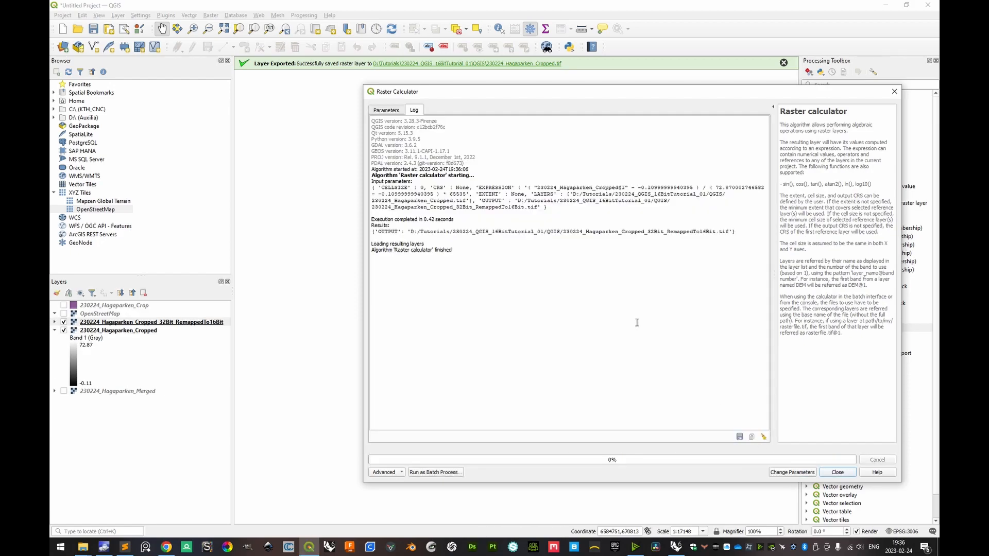
pyautogui.click(839, 472)
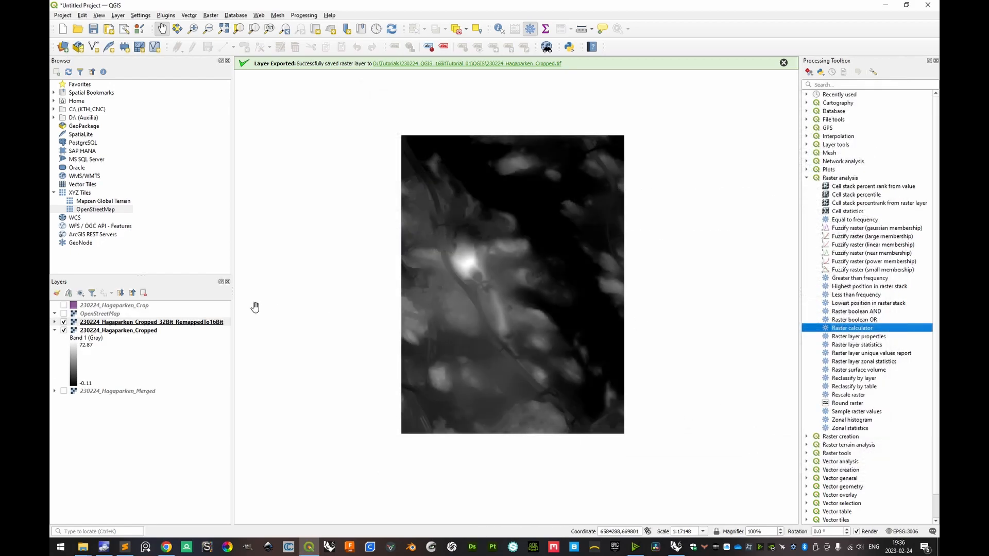
# Hide the 230224_Hagaparken_Cropped layer with its legend collapsed and expand the remapped layer's legend.
pyautogui.click(60, 324)
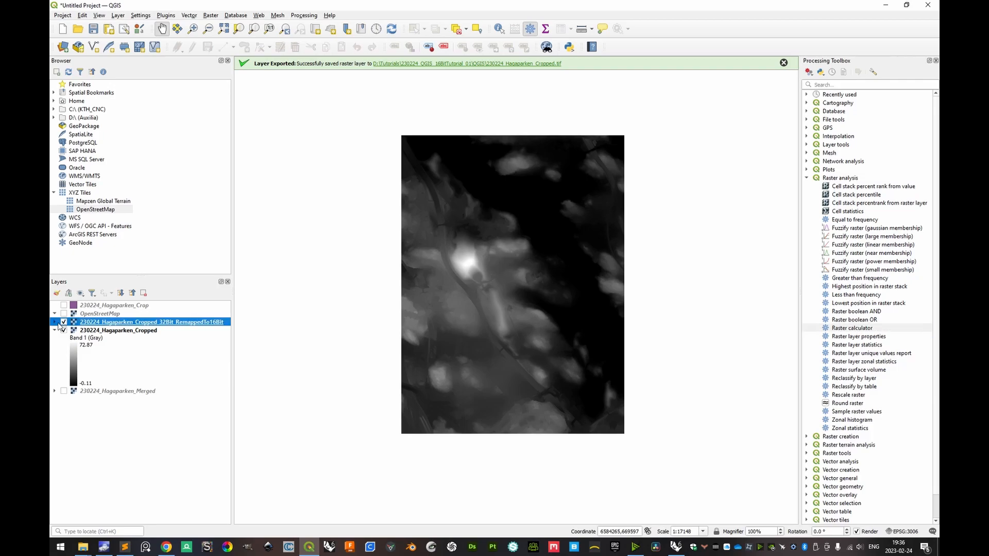
pyautogui.click(55, 330)
pyautogui.click(55, 322)
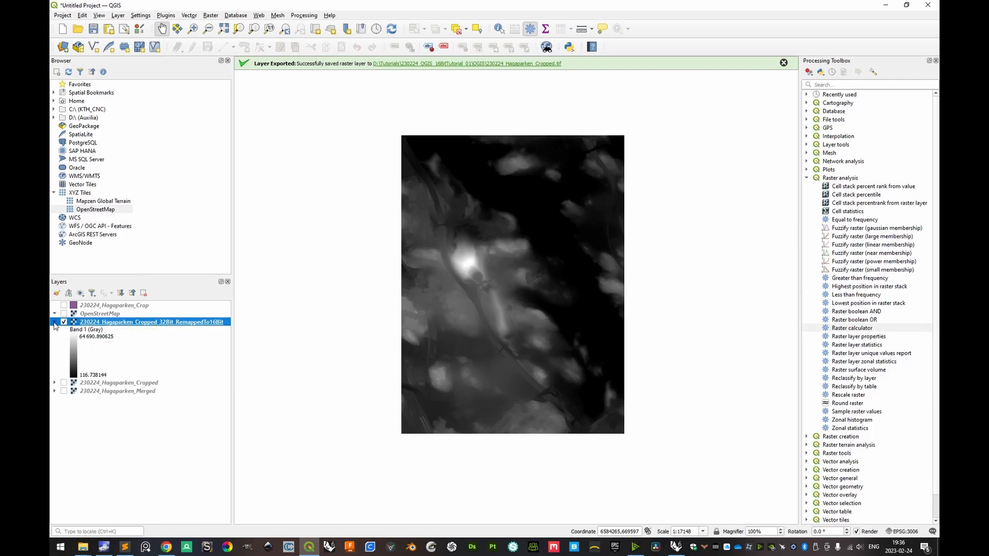
# Set the min/max accuracy in the remapped layer's symbology to Actual (slower) and apply it.
pyautogui.doubleClick(85, 323)
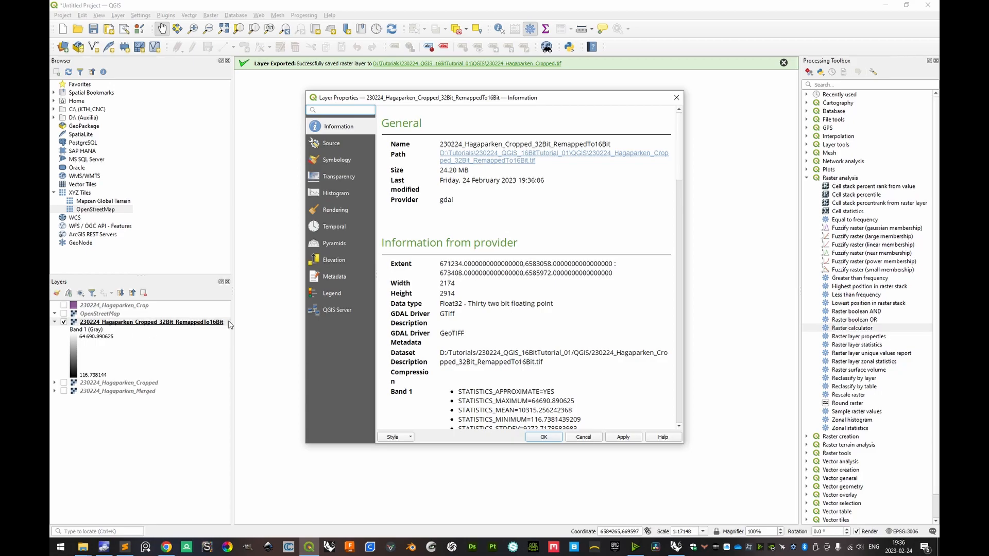
pyautogui.click(333, 160)
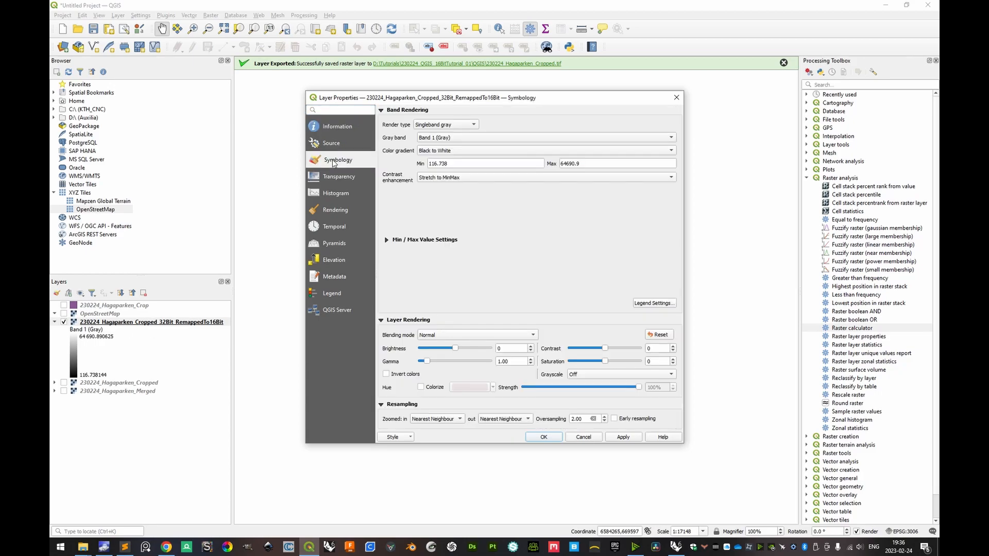
pyautogui.click(395, 239)
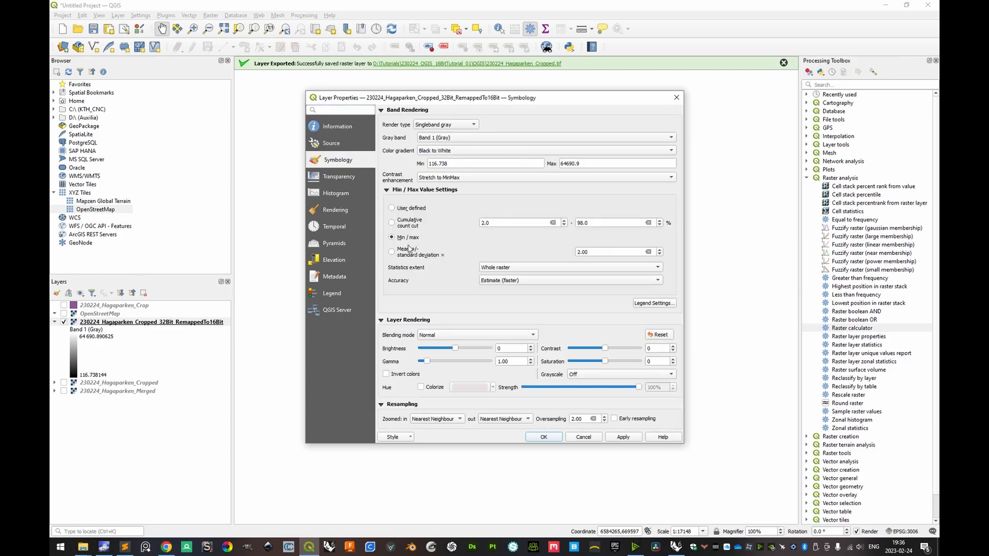
pyautogui.click(510, 280)
pyautogui.click(511, 289)
pyautogui.click(619, 439)
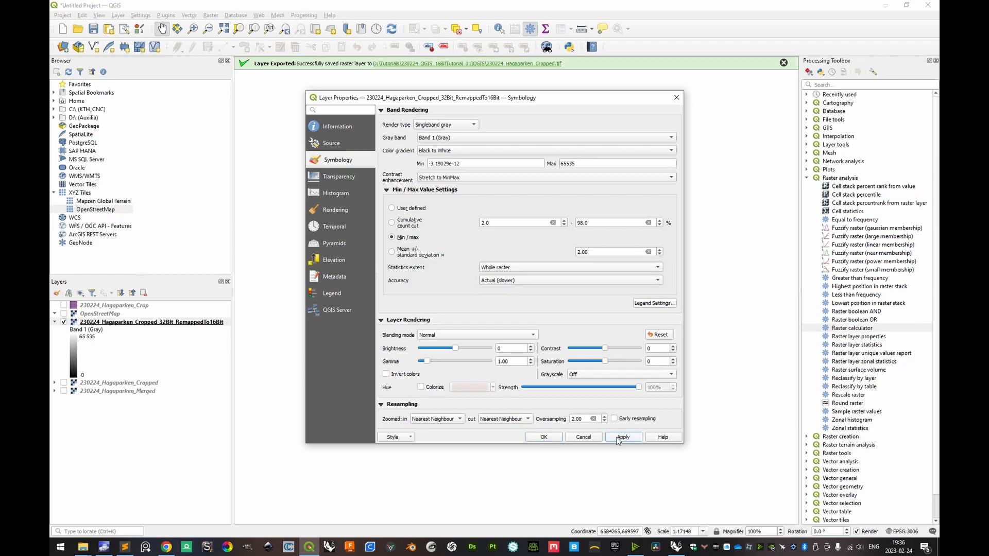
pyautogui.click(544, 436)
pyautogui.hotkey('alt', 'Tab')
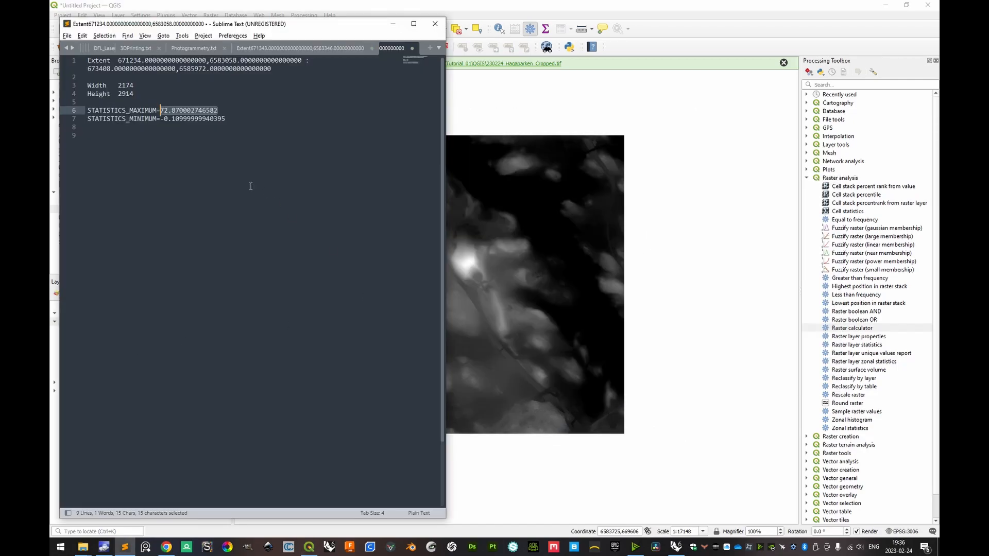
pyautogui.hotkey('alt', 'Tab')
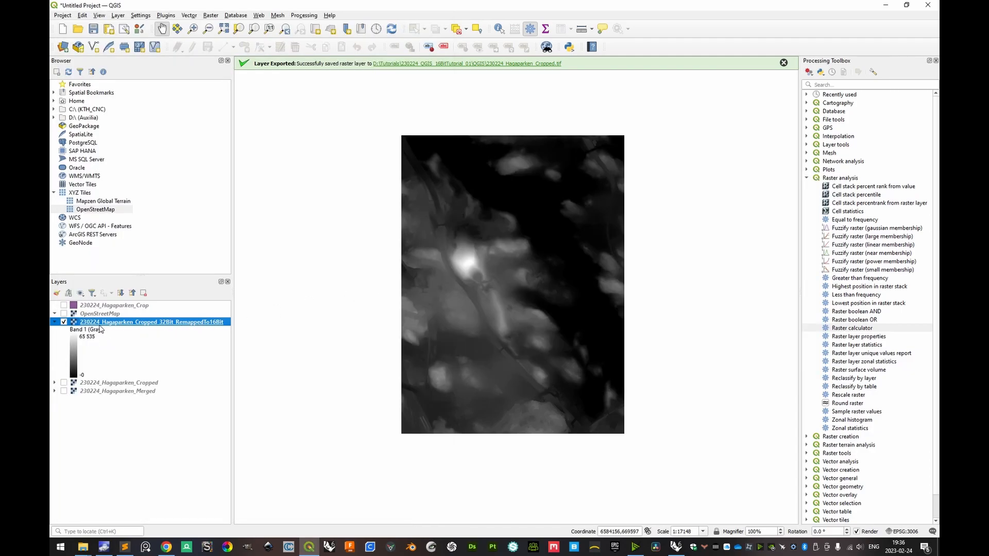
# Open GDAL's Translate (Convert Format) tool for the remapped raster and set the output data type to UInt16.
pyautogui.click(807, 179)
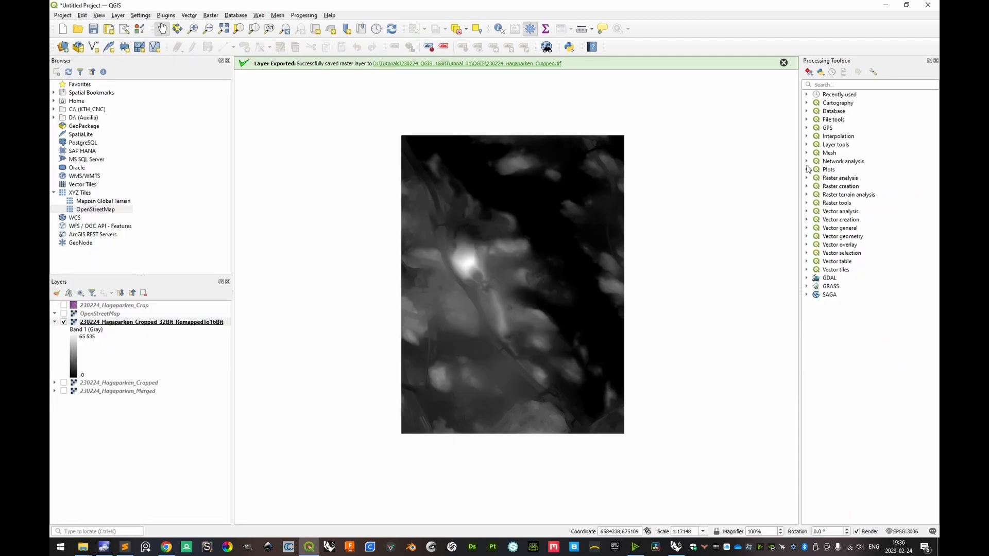
pyautogui.click(807, 277)
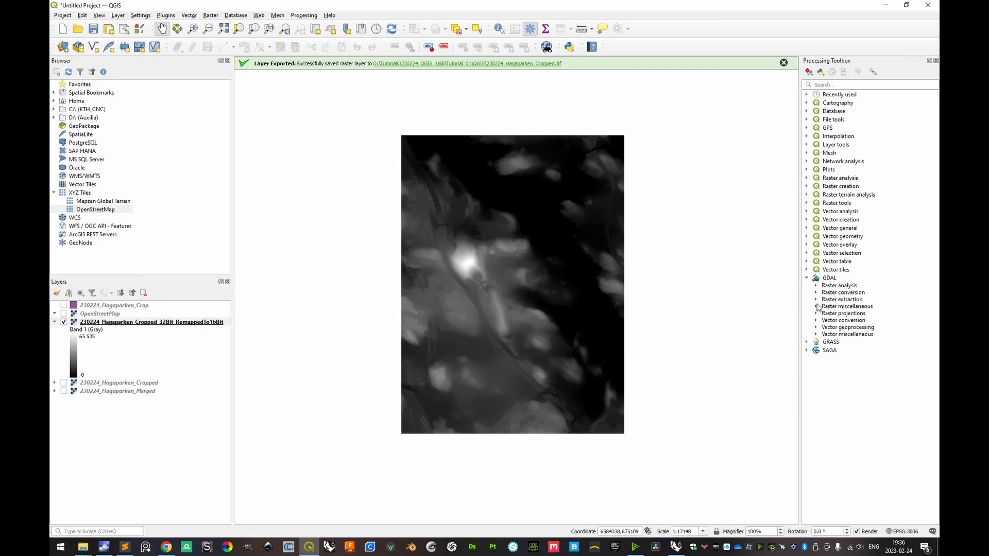
pyautogui.click(816, 293)
pyautogui.doubleClick(854, 343)
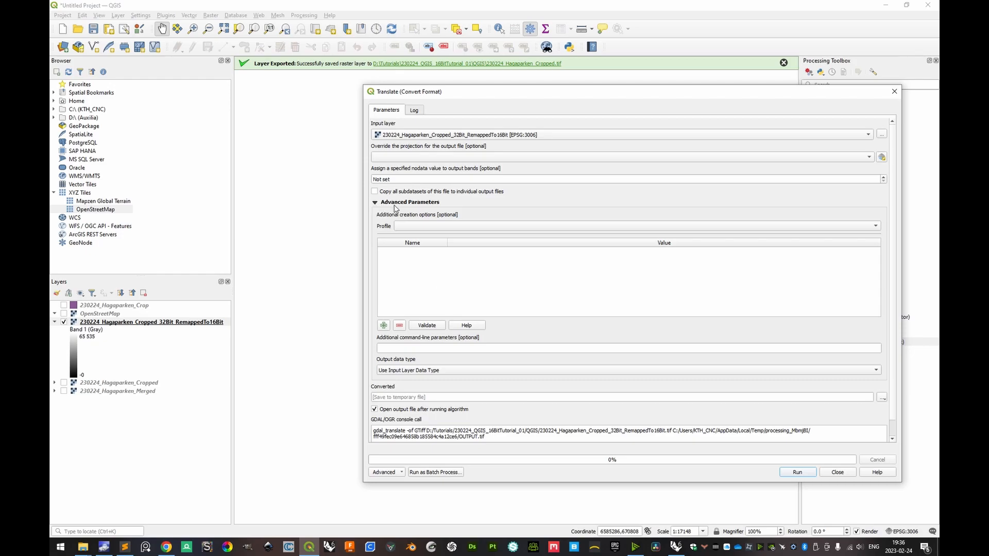
pyautogui.scroll(-1, 893, 209)
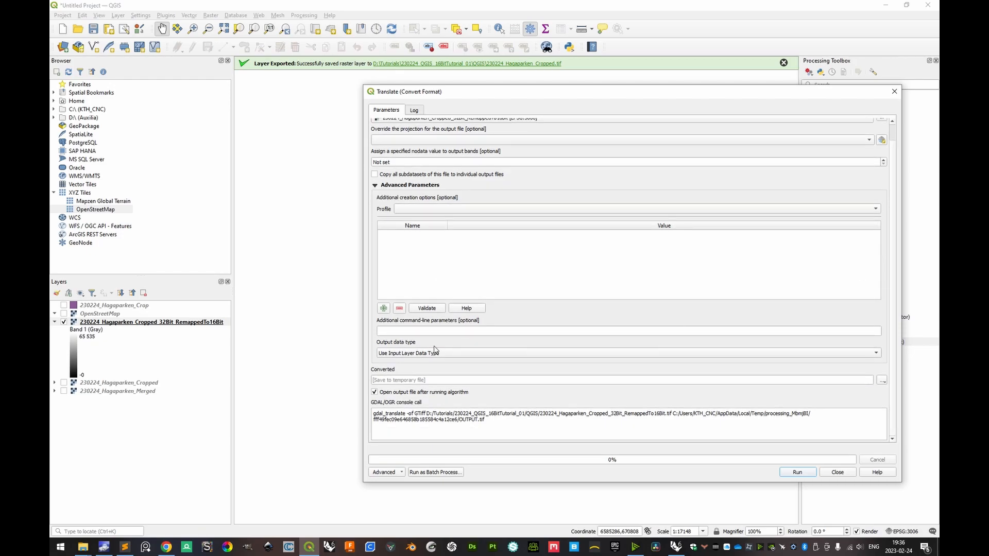
pyautogui.click(400, 358)
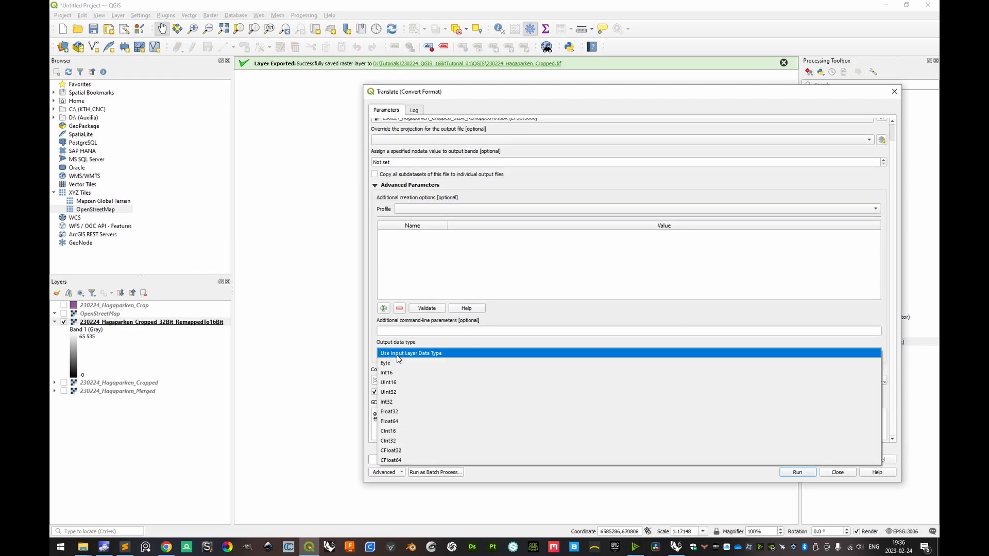
pyautogui.click(389, 382)
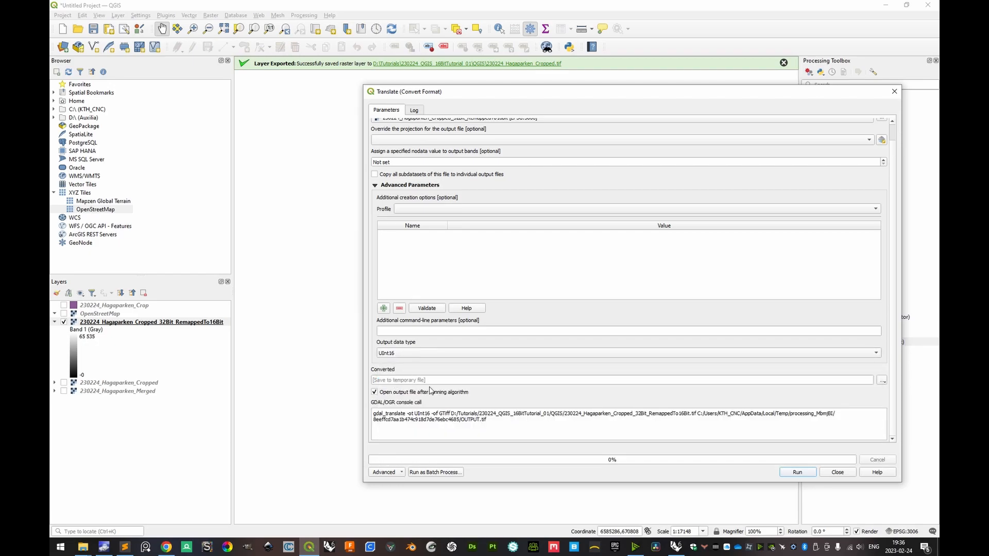
# Set the converted output file to 230224_Hagaparken_16Bit.tif in the QGIS folder.
pyautogui.click(883, 381)
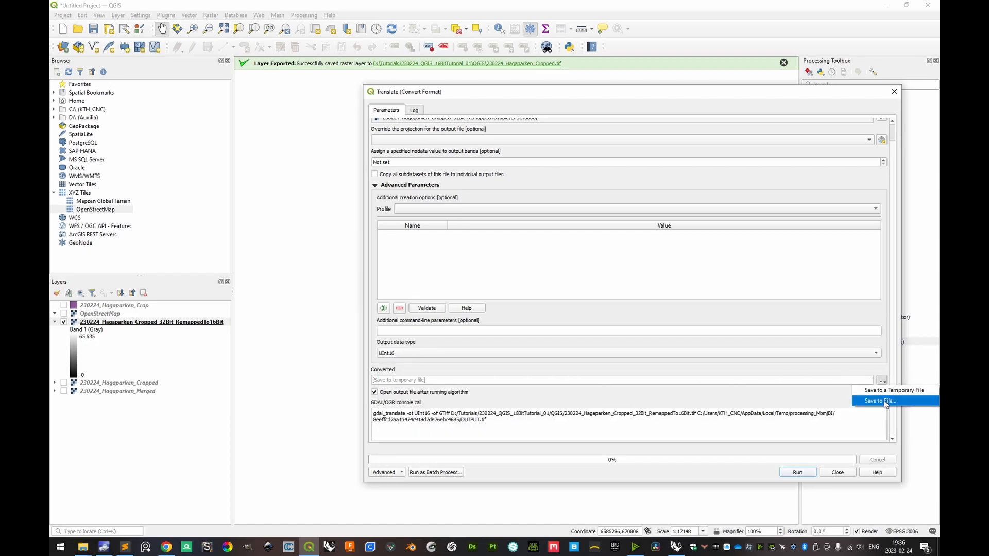
pyautogui.click(884, 401)
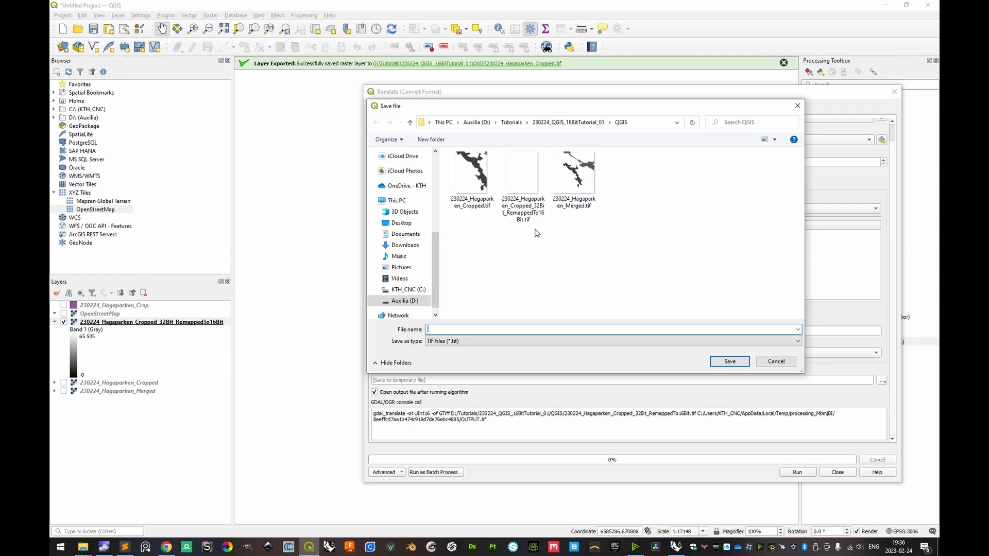
pyautogui.click(482, 205)
pyautogui.doubleClick(479, 329)
pyautogui.moveTo(479, 330); pyautogui.dragTo(499, 329)
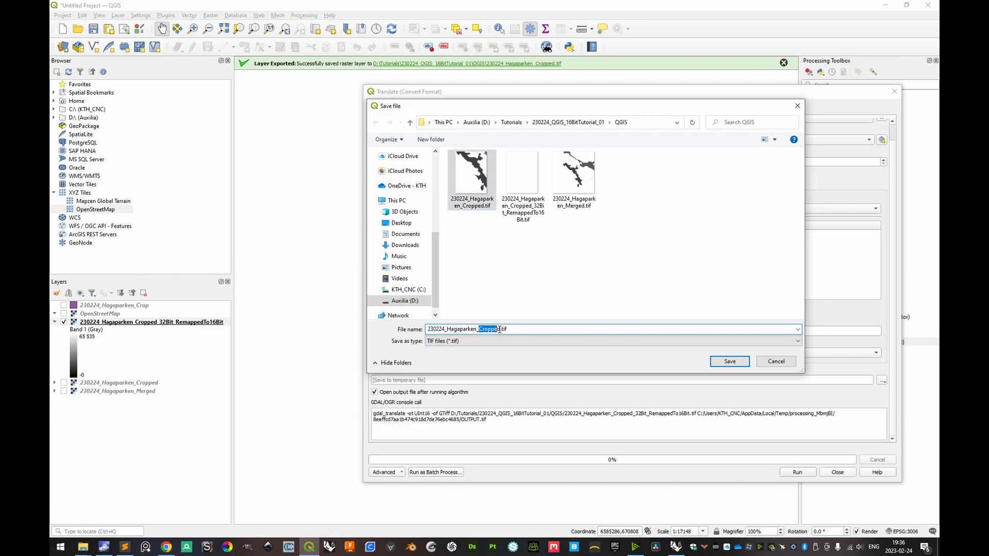
pyautogui.write('16Bit')
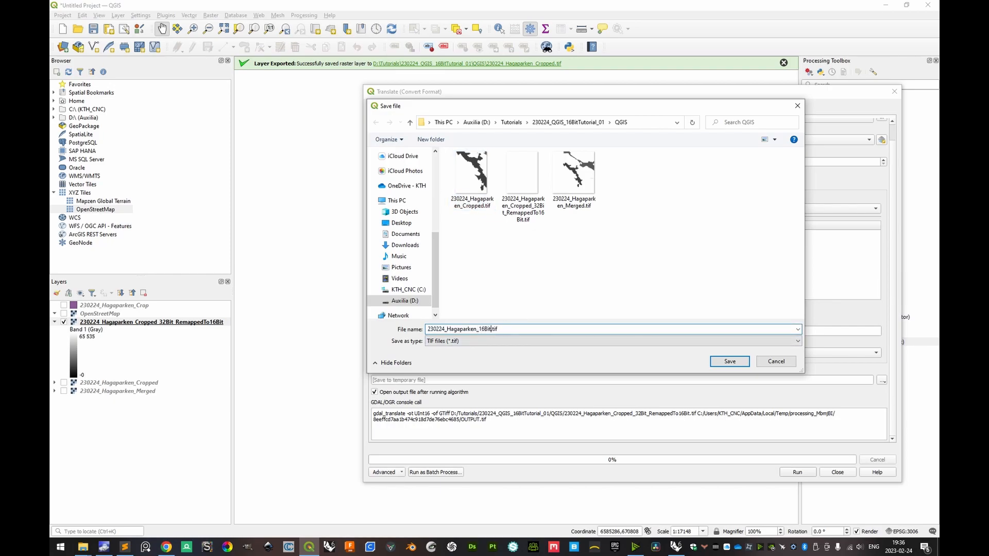
pyautogui.click(728, 362)
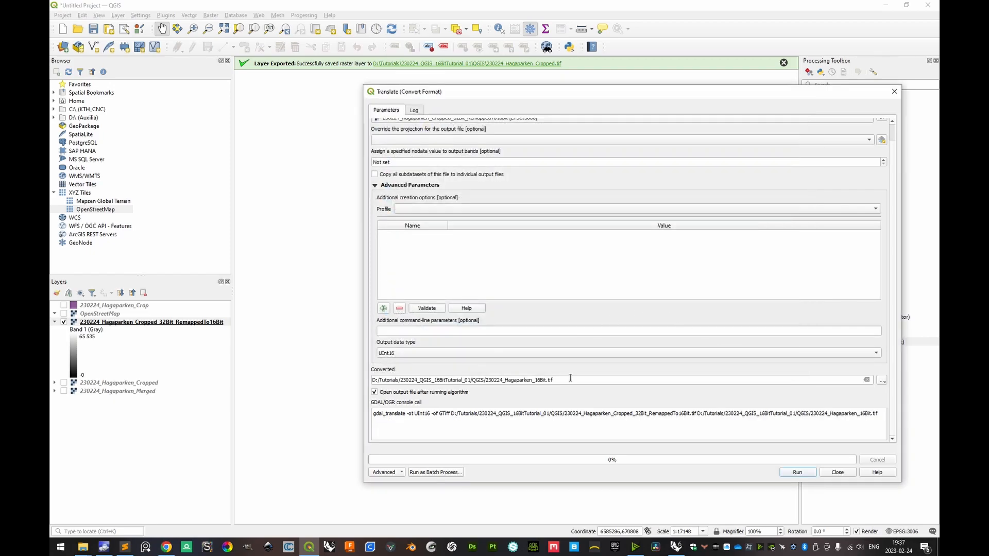
# Run the conversion, then hide the remapped layer and show the 230224_Hagaparken_16Bit layer's legend instead.
pyautogui.click(813, 476)
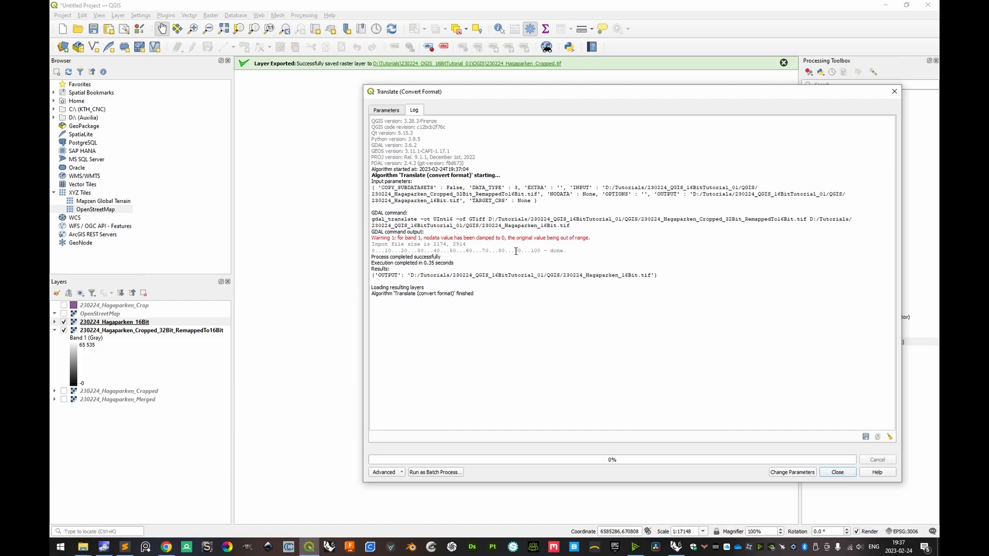
pyautogui.click(838, 473)
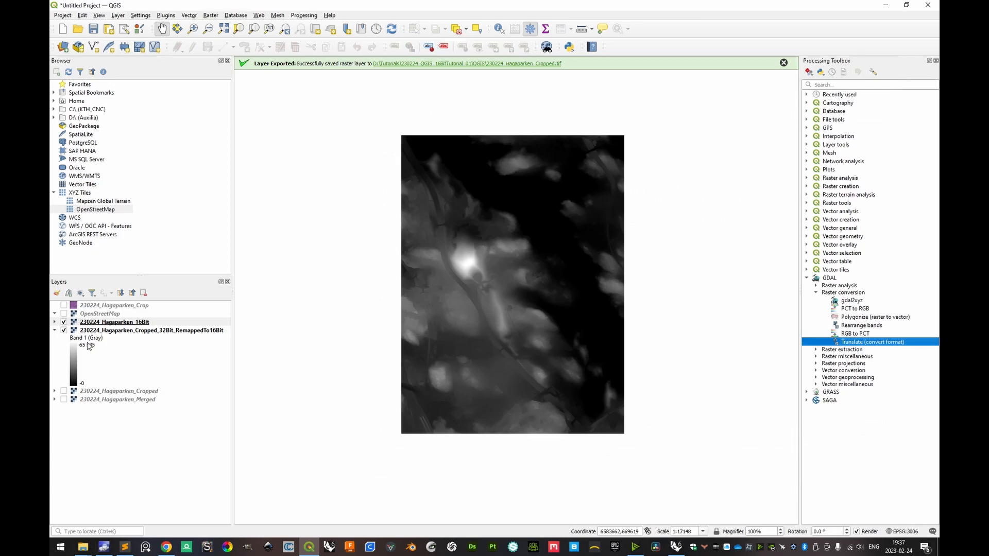
pyautogui.click(64, 330)
pyautogui.click(54, 330)
pyautogui.click(55, 322)
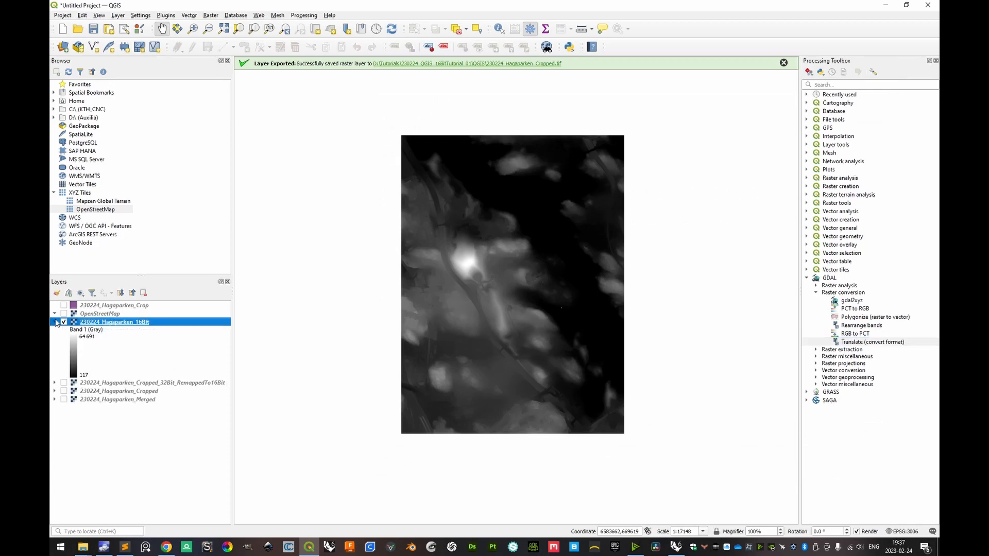
# Set the min/max accuracy in the 230224_Hagaparken_16Bit layer's symbology to Actual (slower) and apply it.
pyautogui.rightClick(88, 326)
pyautogui.click(111, 502)
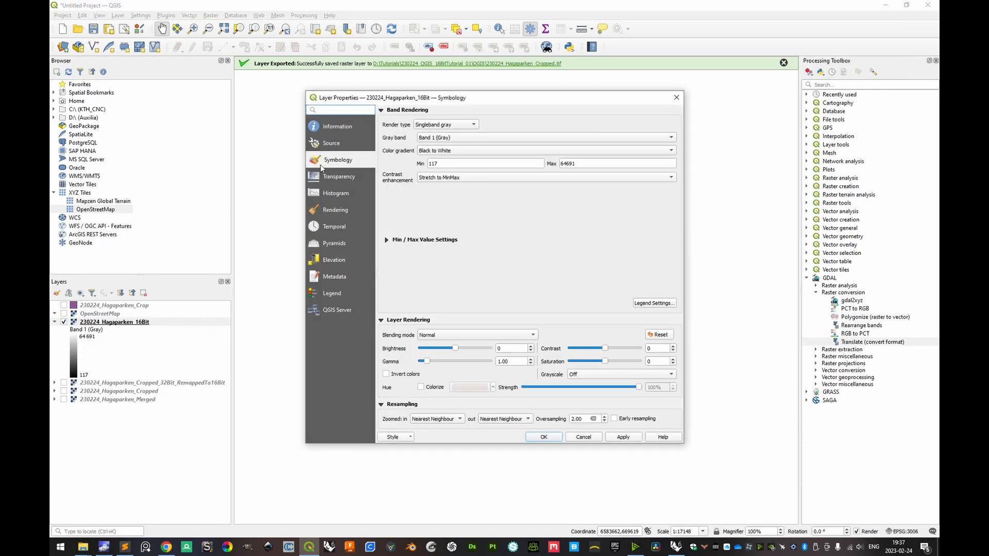
pyautogui.click(385, 240)
pyautogui.click(499, 280)
pyautogui.click(498, 291)
pyautogui.click(551, 439)
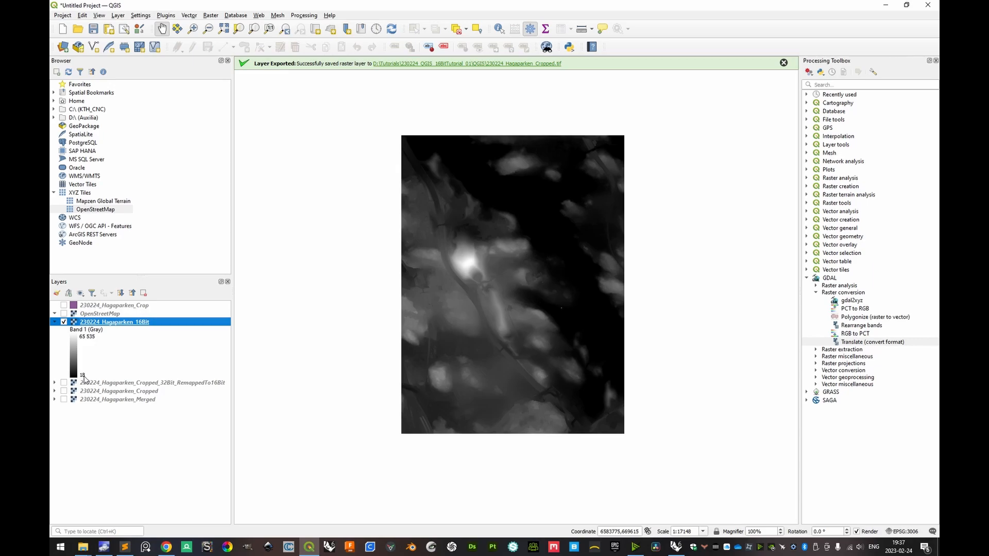
# Examine the terrain detail of the 16-bit raster on the map, both close up and as a whole.
pyautogui.moveTo(510, 347); pyautogui.dragTo(561, 338)
pyautogui.scroll(5, 568, 324)
pyautogui.moveTo(426, 240); pyautogui.dragTo(487, 293)
pyautogui.scroll(2, 459, 227)
pyautogui.moveTo(451, 222); pyautogui.dragTo(477, 249)
pyautogui.scroll(-6, 469, 248)
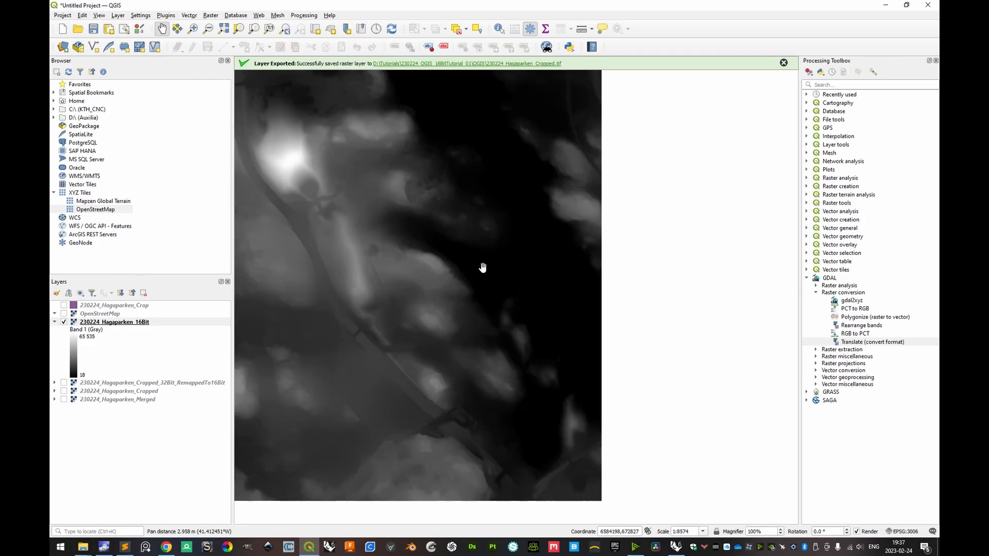
pyautogui.moveTo(487, 277); pyautogui.dragTo(526, 330)
pyautogui.scroll(-2, 520, 327)
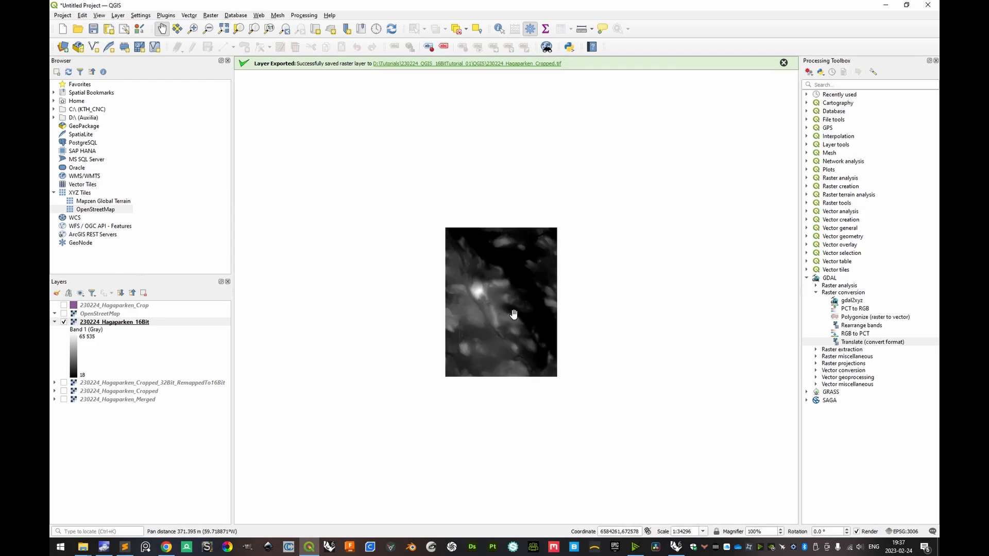
pyautogui.scroll(2, 511, 317)
pyautogui.moveTo(510, 317); pyautogui.dragTo(518, 302)
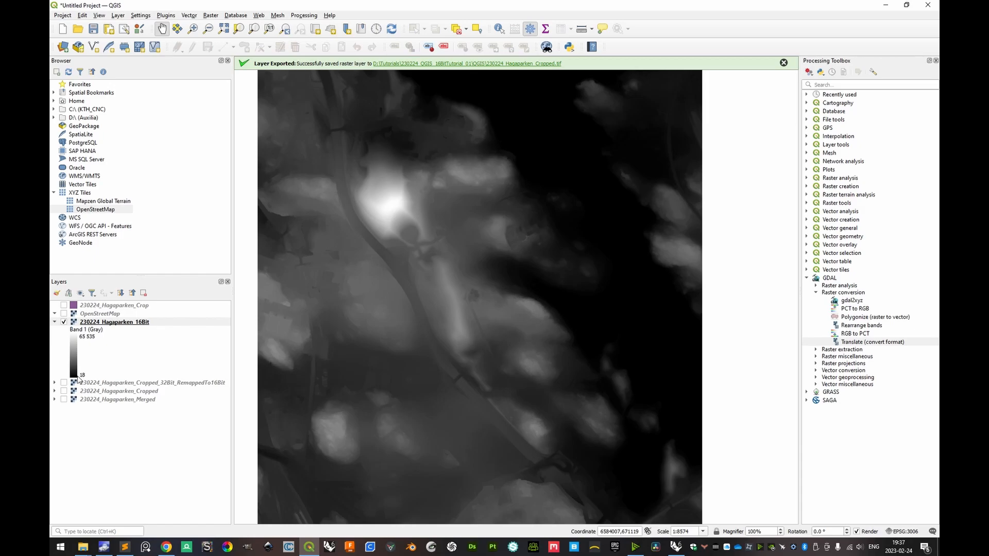
pyautogui.scroll(-1, 363, 309)
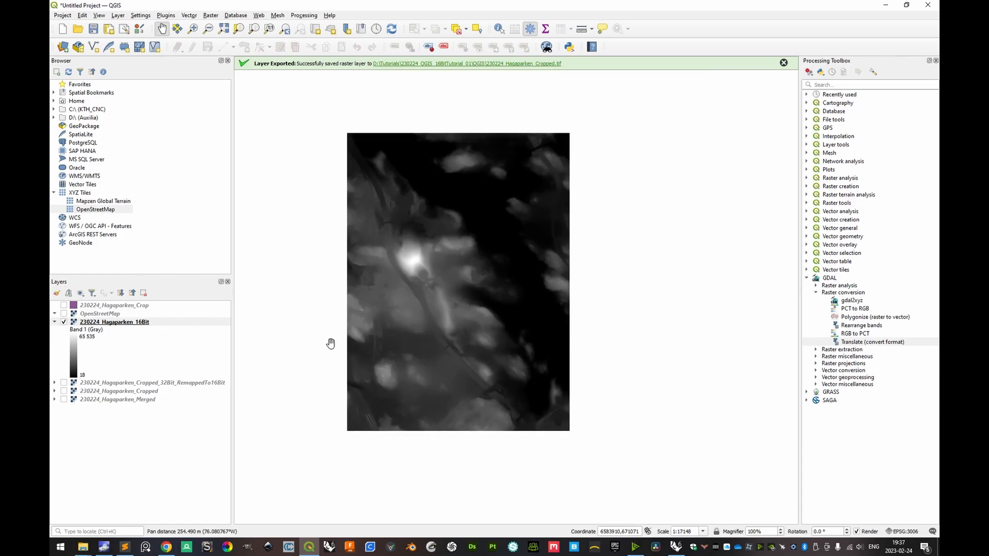
# Switch to File Explorer and open the QGIS folder inside D:\Tutorials\230224_QGIS_16BitTutorial_01.
pyautogui.hotkey('alt', 'Tab')
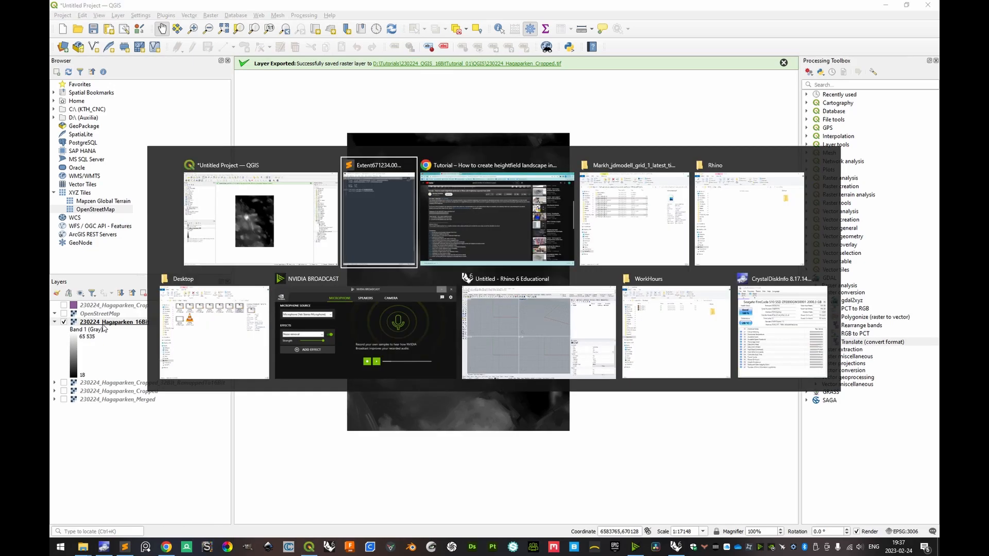
pyautogui.click(633, 206)
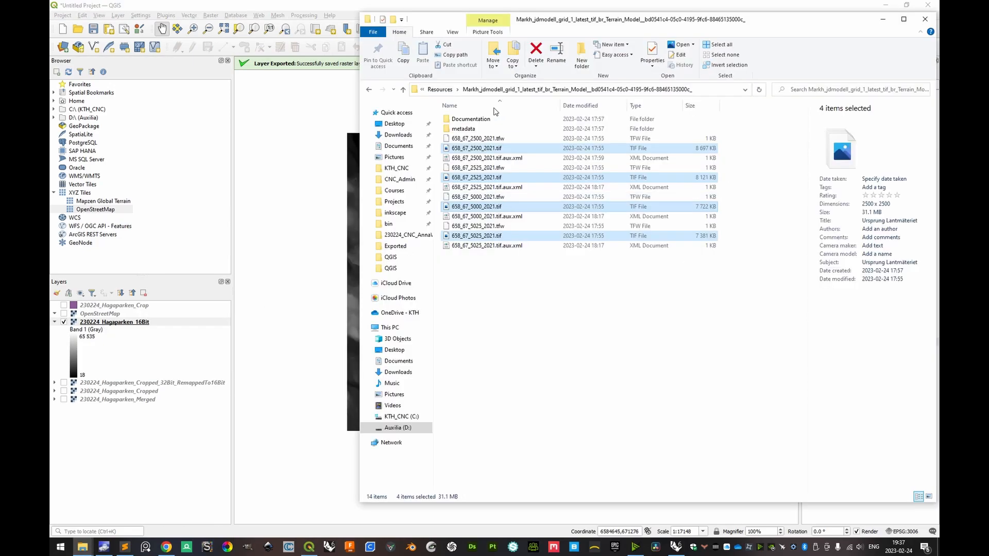
pyautogui.click(440, 90)
pyautogui.click(505, 90)
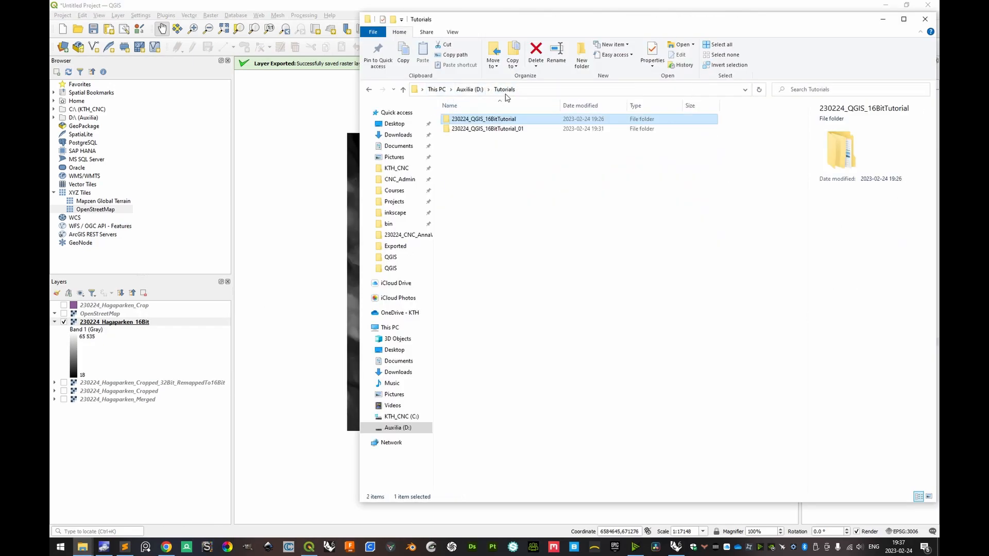
pyautogui.click(496, 133)
pyautogui.doubleClick(496, 133)
pyautogui.doubleClick(475, 122)
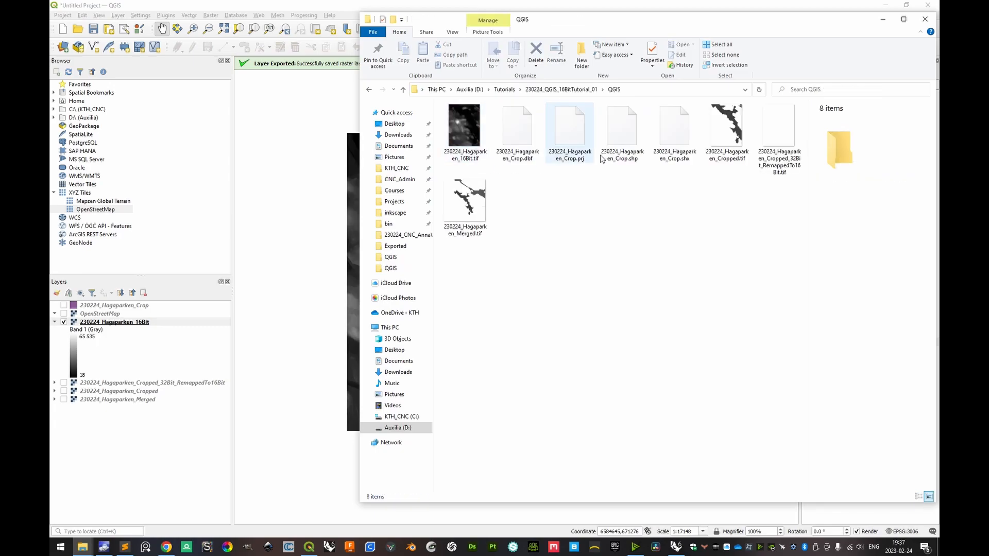
# Preview 230224_Hagaparken_16Bit.tif in the image viewer and close the preview.
pyautogui.click(470, 132)
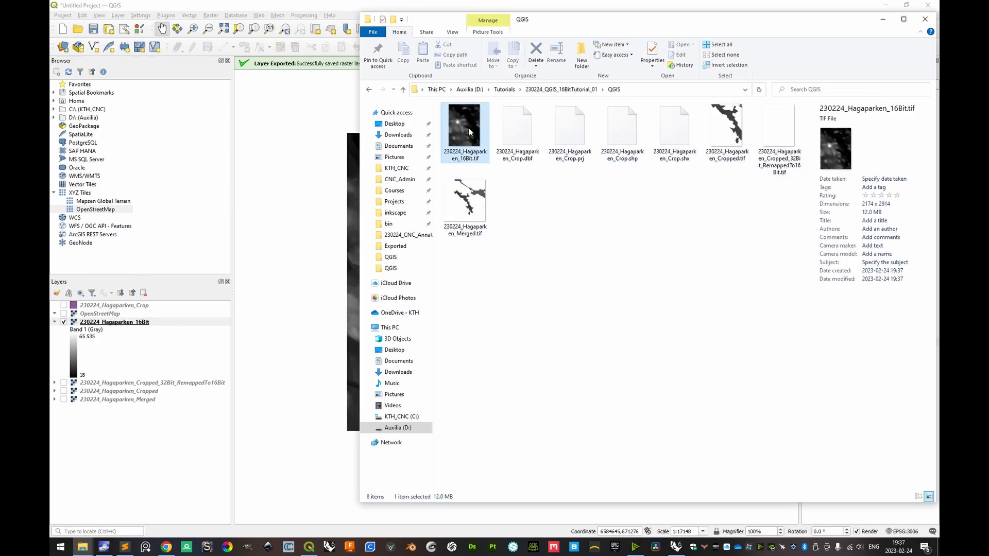
pyautogui.doubleClick(470, 132)
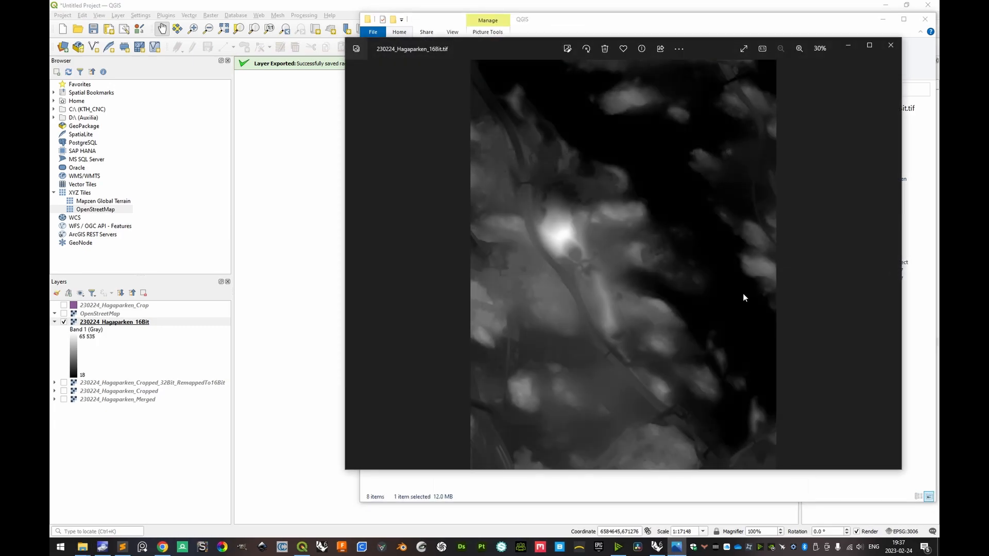
pyautogui.click(891, 46)
# Switch to Rhino and set the document's model units to Meters.
pyautogui.hotkey('alt', 'Tab')
pyautogui.hotkey('alt', 'Tab')
pyautogui.hotkey('alt', 'Tab')
pyautogui.hotkey('alt', 'Tab')
pyautogui.hotkey('alt', 'Tab')
pyautogui.hotkey('alt', 'Tab')
pyautogui.hotkey('alt', 'Tab')
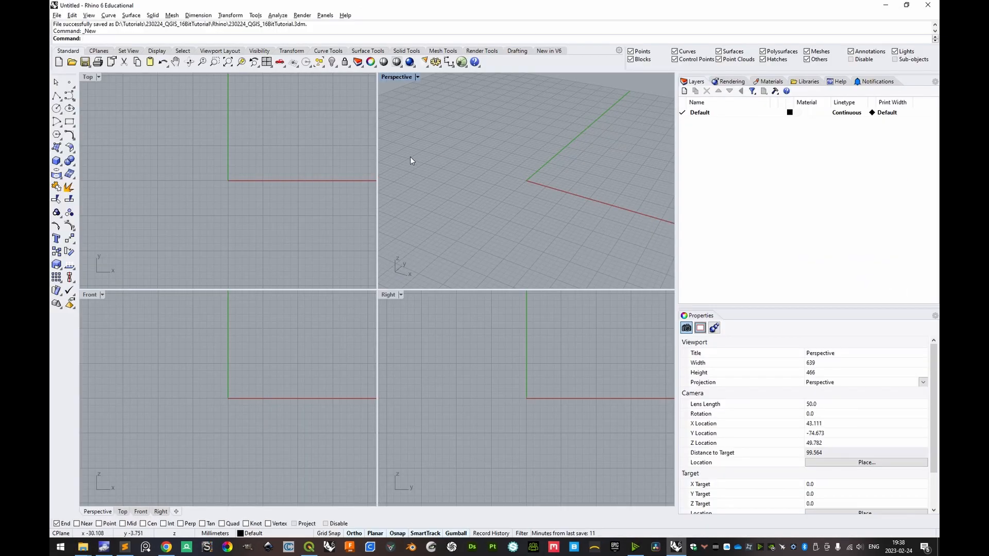
pyautogui.click(214, 533)
pyautogui.click(237, 531)
pyautogui.click(520, 155)
pyautogui.click(522, 189)
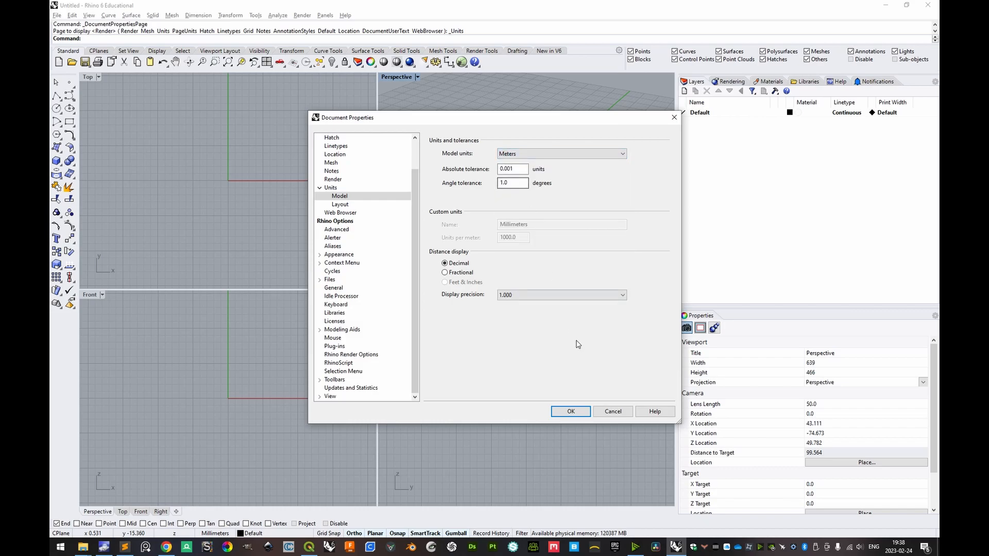
pyautogui.click(568, 413)
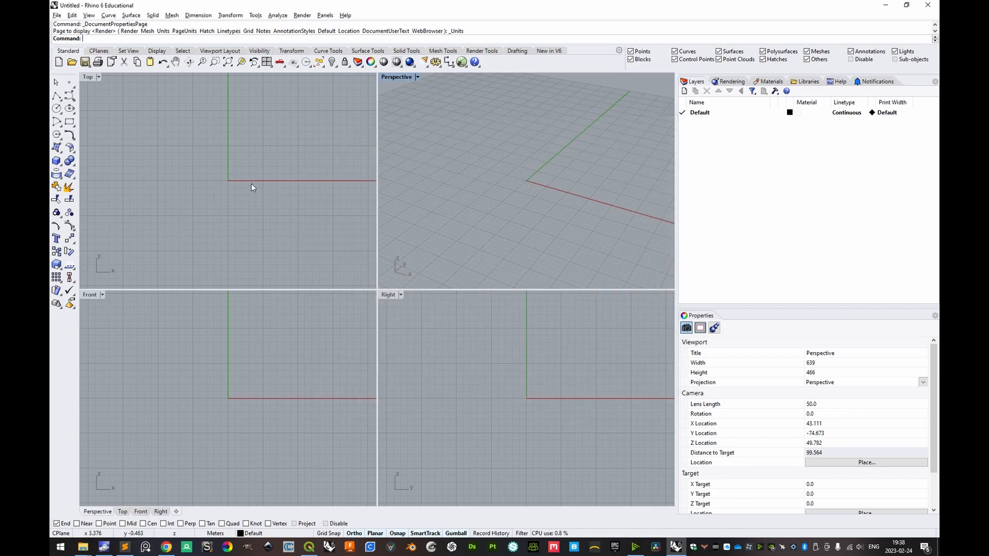
# Maximize the Top viewport in Rhino.
pyautogui.doubleClick(88, 78)
pyautogui.hotkey('alt', 'Tab')
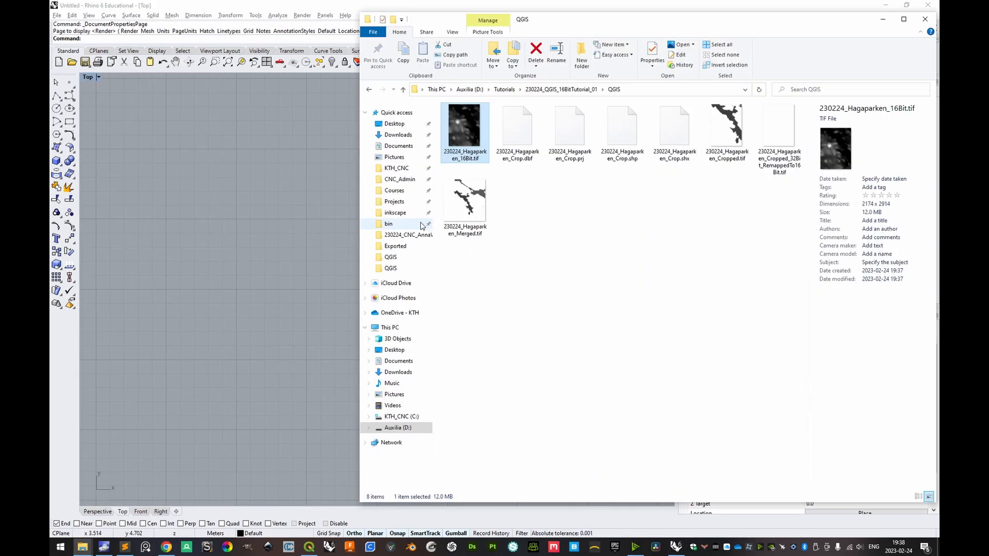
pyautogui.click(122, 4)
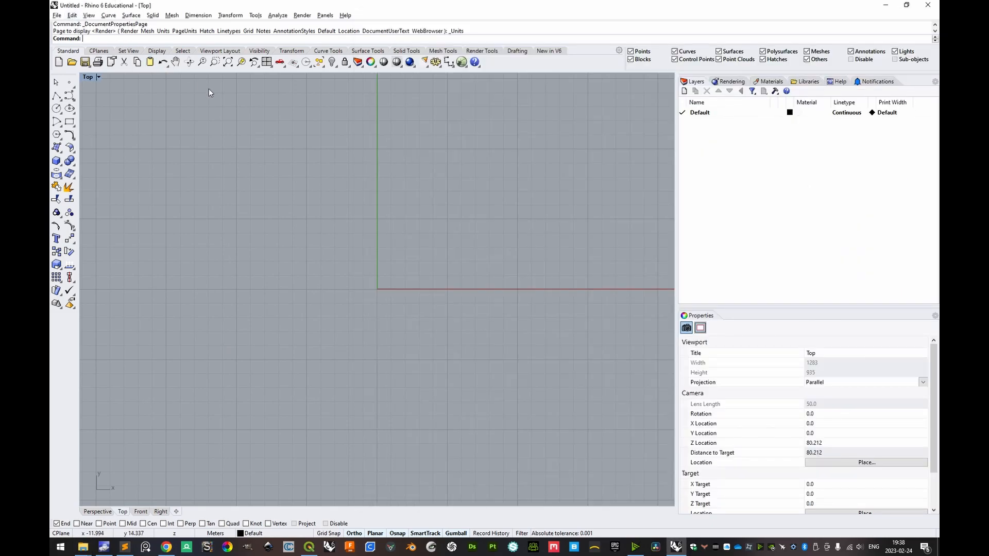
# Start the Heightfield command and load 230224_Hagaparken_16Bit.tif from the QGIS folder of 230224_QGIS_16BitTutorial_01.
pyautogui.write('Heightfield')
pyautogui.press('Return')
pyautogui.hotkey('alt', 'Tab')
pyautogui.hotkey('alt', 'shift', 'Tab')
pyautogui.click(198, 43)
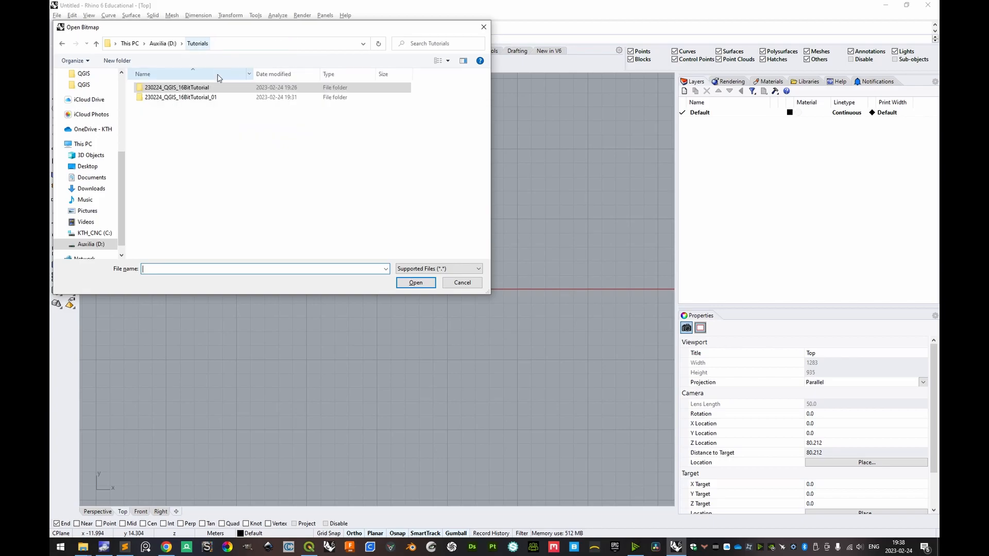
pyautogui.doubleClick(184, 96)
pyautogui.doubleClick(164, 88)
pyautogui.click(172, 110)
pyautogui.click(412, 283)
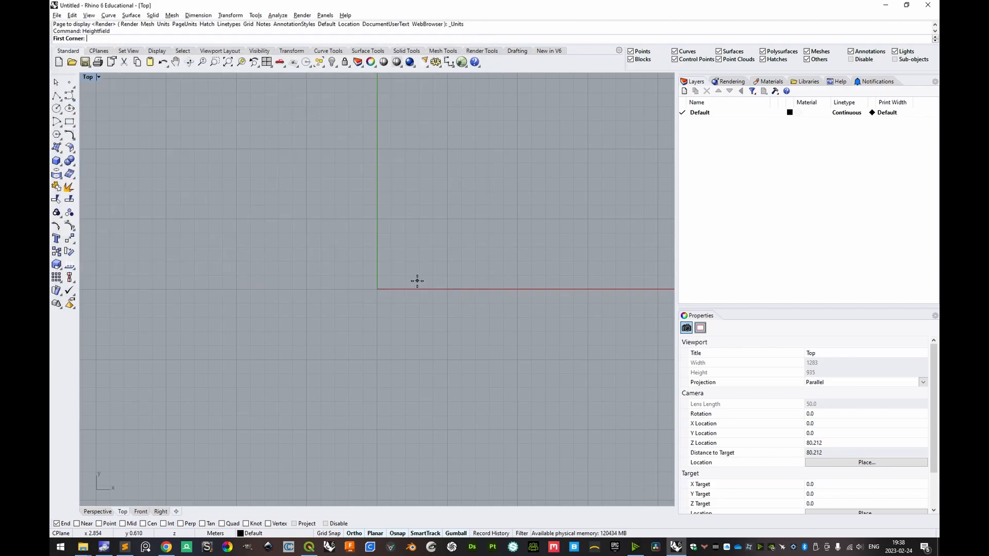
# Switch to the Sublime Text notes and examine the raster's first pair of extent coordinates.
pyautogui.scroll(-20, 356, 230)
pyautogui.moveTo(456, 198); pyautogui.dragTo(379, 289)
pyautogui.hotkey('alt', 'Tab')
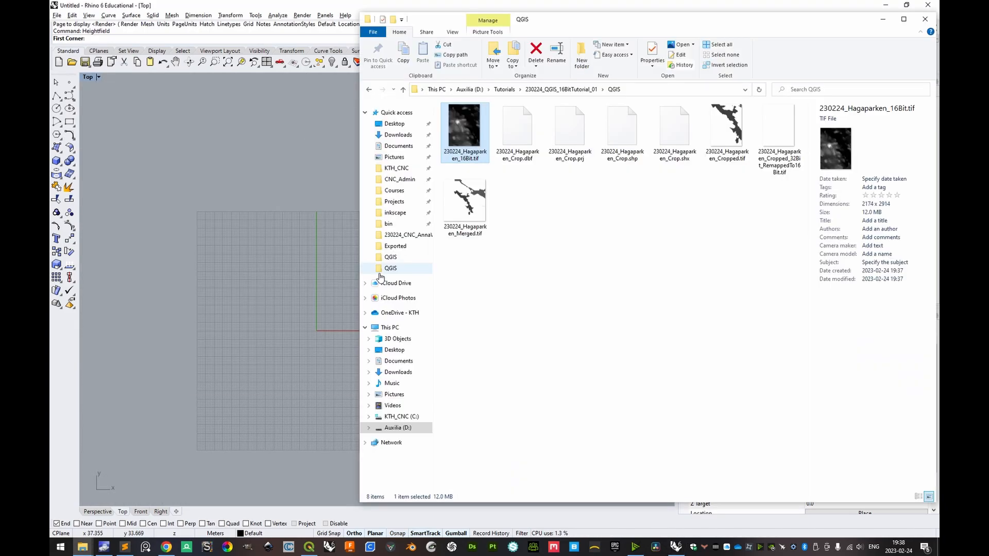
pyautogui.hotkey('alt', 'Tab')
pyautogui.hotkey('alt', 'Tab')
pyautogui.hotkey('alt', 'Tab')
pyautogui.hotkey('alt', 'Tab')
pyautogui.click(130, 70)
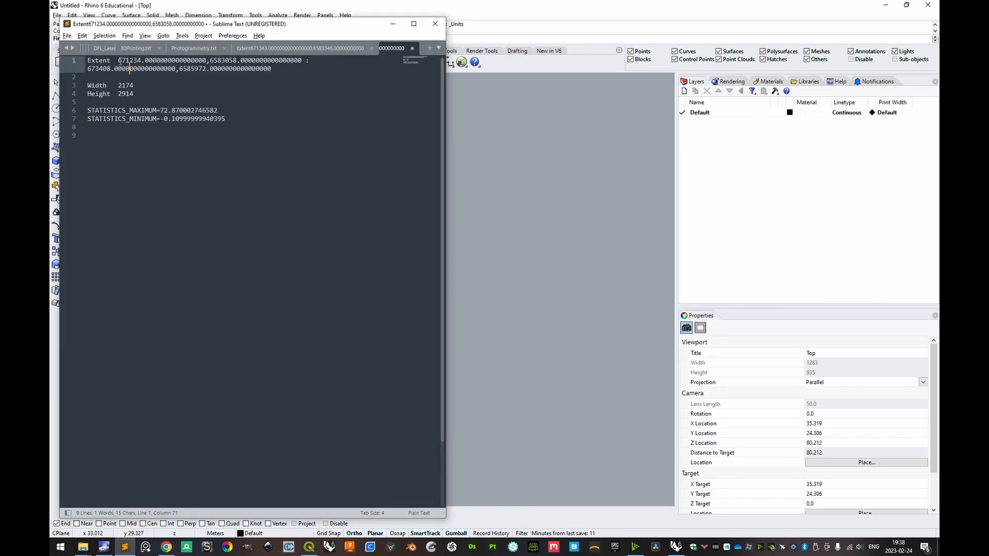
pyautogui.moveTo(118, 60); pyautogui.dragTo(299, 62)
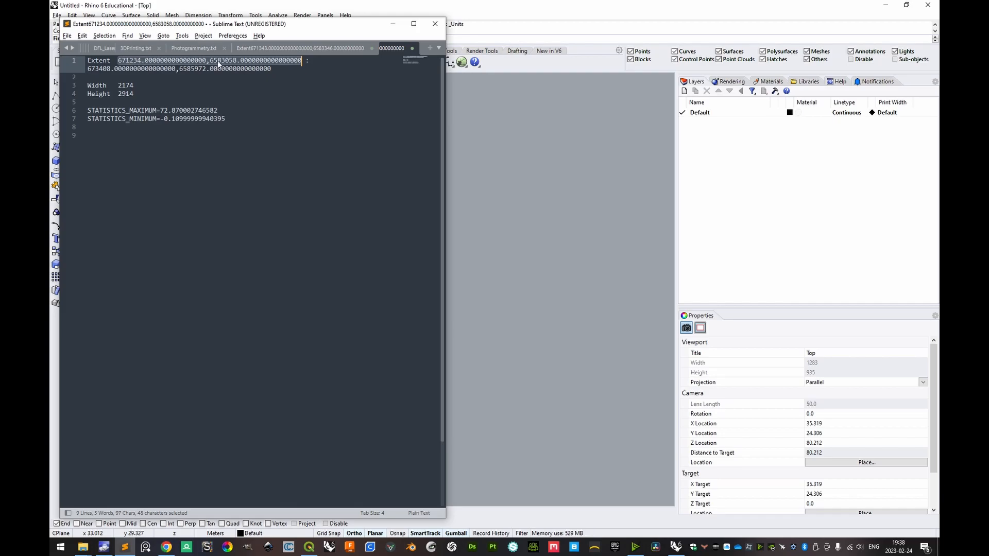
pyautogui.hotkey('alt', 'Tab')
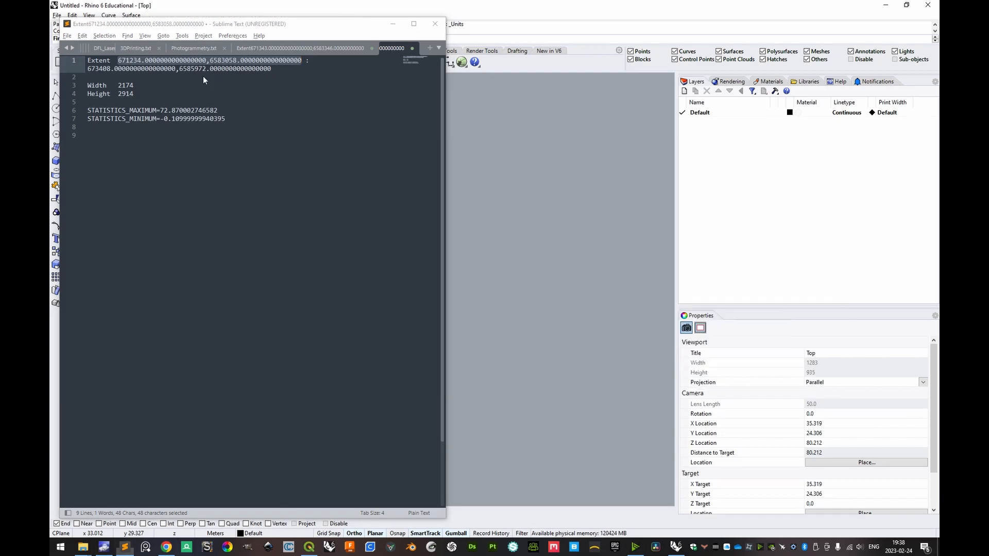
pyautogui.hotkey('alt', 'Tab')
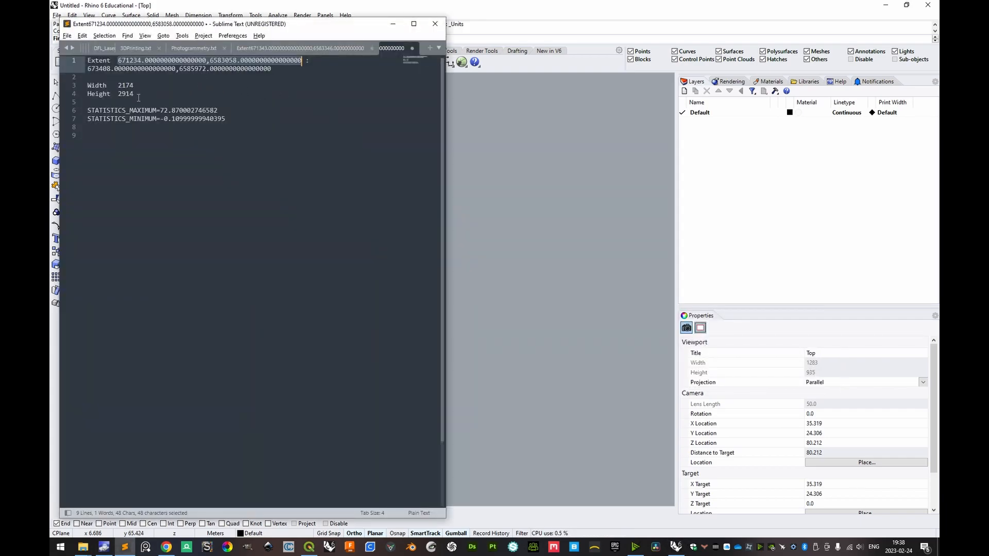
# Copy the Width value 2174 from the Sublime Text notes and return to Rhino.
pyautogui.click(137, 96)
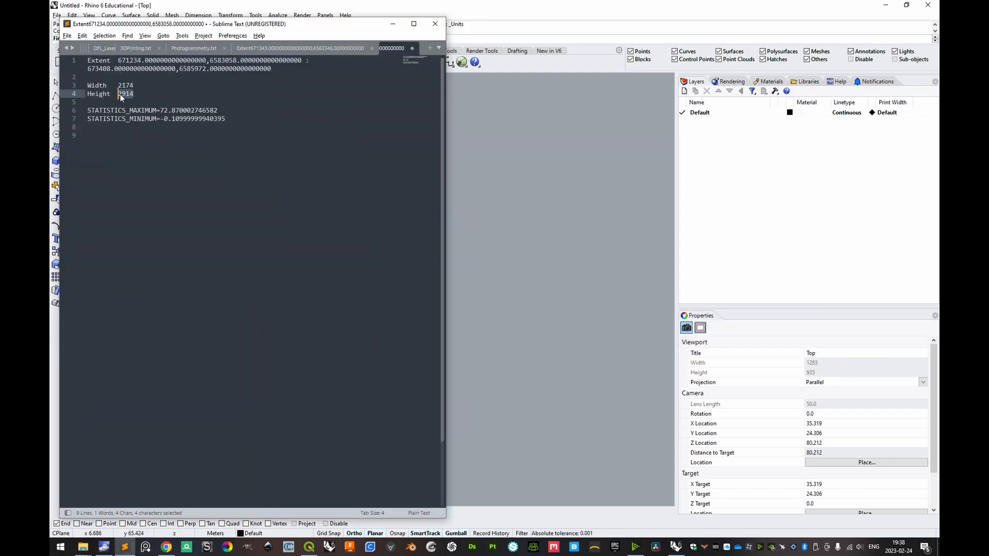
pyautogui.click(128, 86)
pyautogui.moveTo(134, 86); pyautogui.dragTo(122, 84)
pyautogui.doubleClick(126, 87)
pyautogui.hotkey('ctrl', 'c')
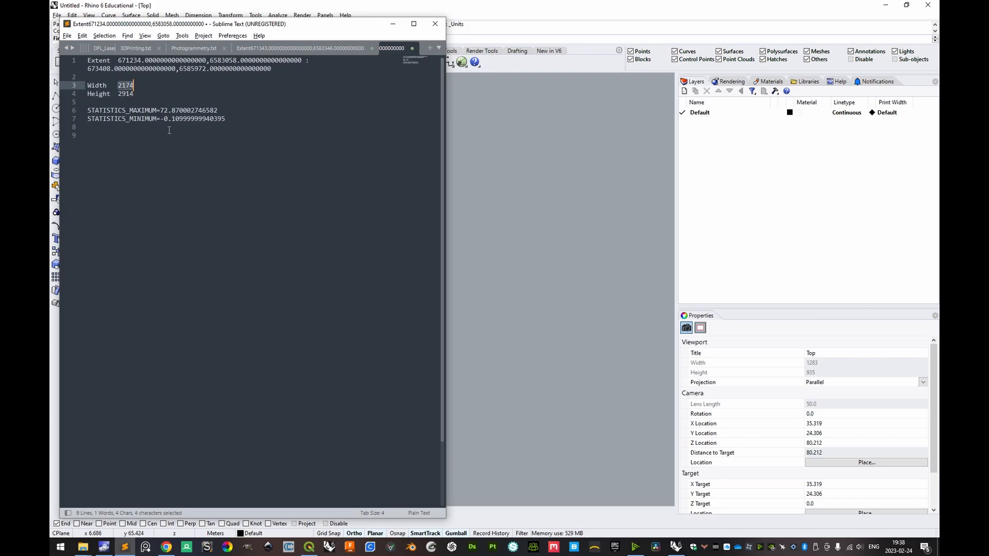
pyautogui.hotkey('alt', 'Tab')
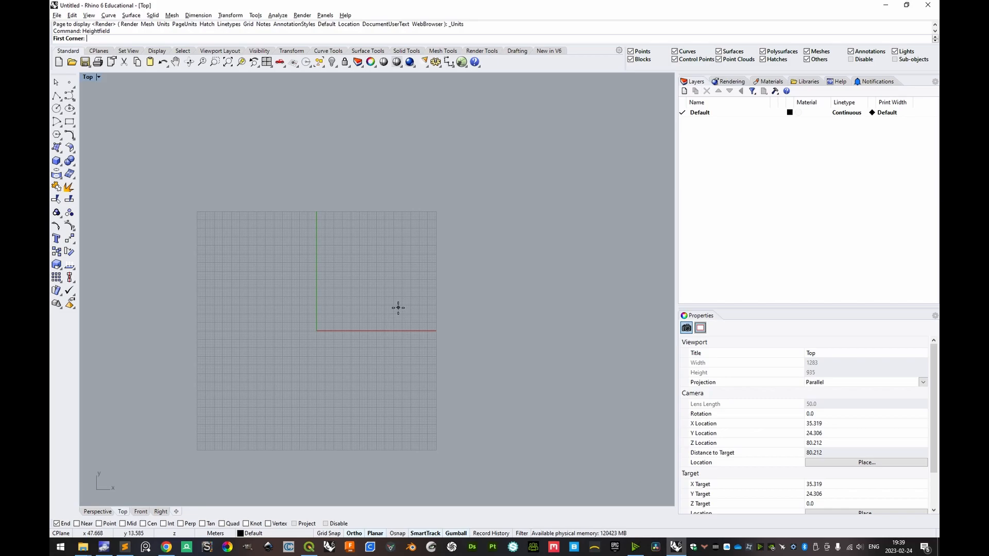
# Place the heightfield's first corner at the origin (0) and set its length to 2174.
pyautogui.write('0')
pyautogui.press('Return')
pyautogui.hotkey('alt', 'Tab')
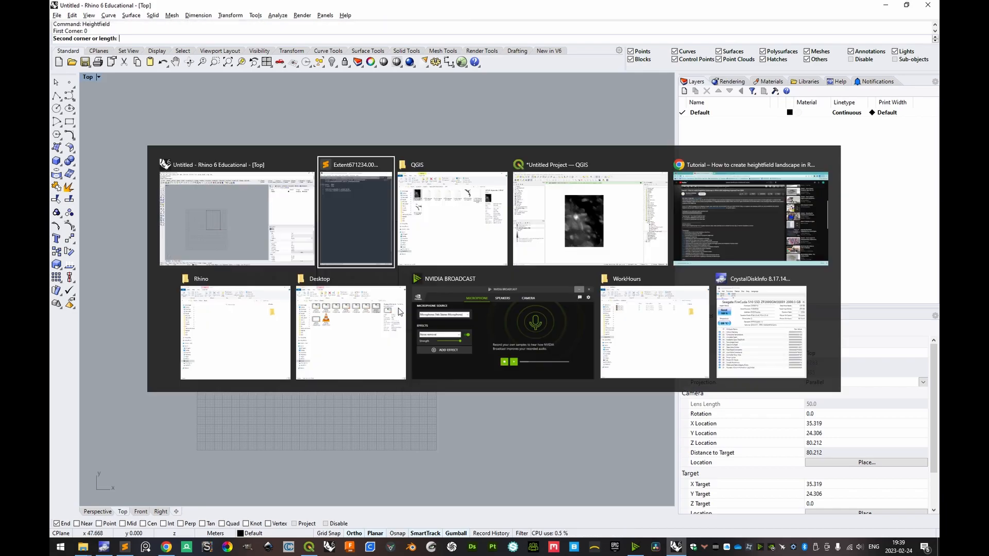
pyautogui.hotkey('alt', 'Tab')
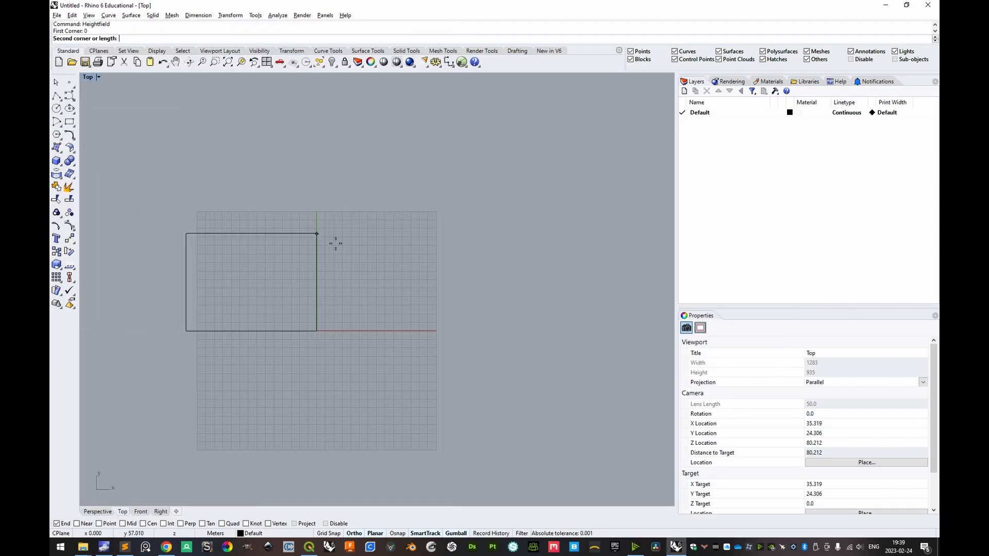
pyautogui.rightClick(181, 37)
pyautogui.click(201, 88)
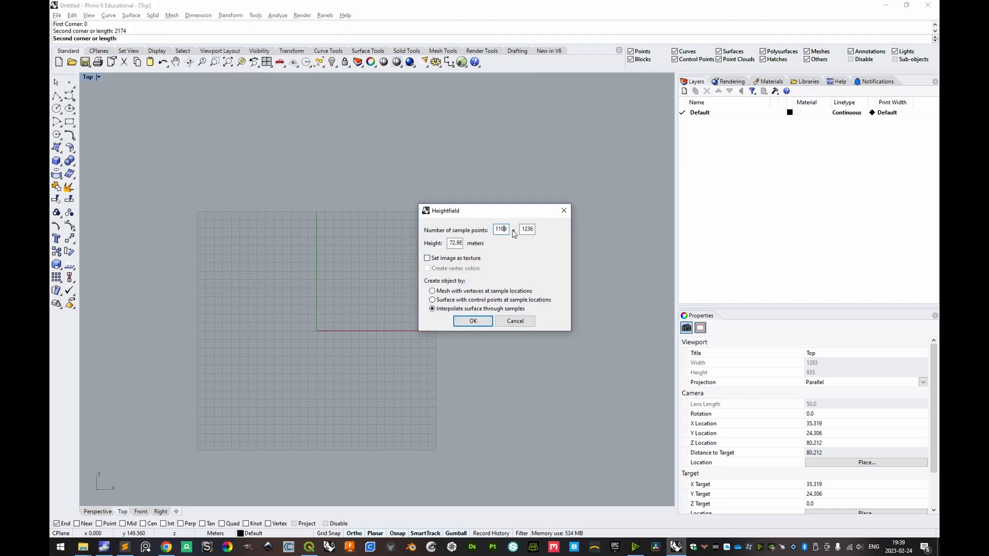
# Check the Width value in the Sublime Text notes against the heightfield's sample point counts in Rhino.
pyautogui.hotkey('alt', 'Tab')
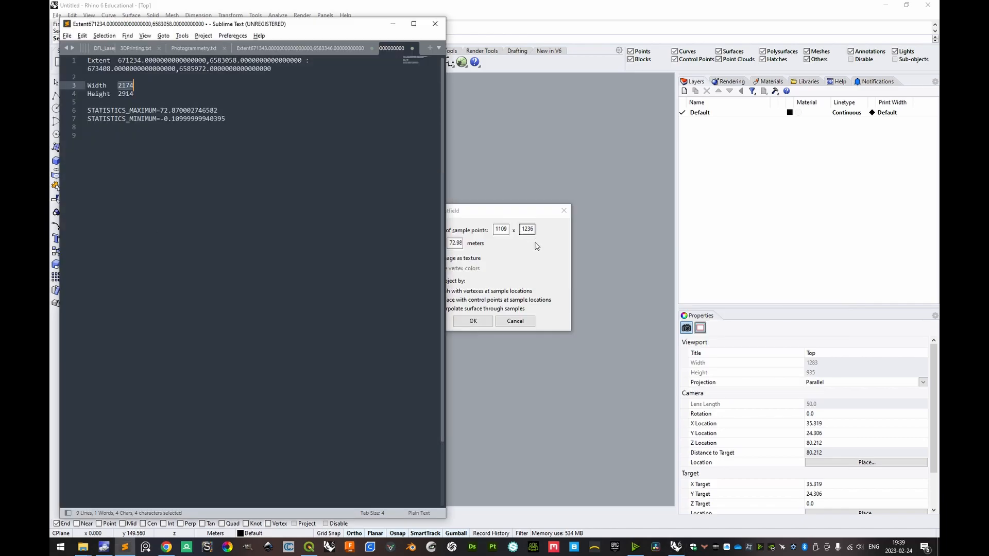
pyautogui.click(134, 87)
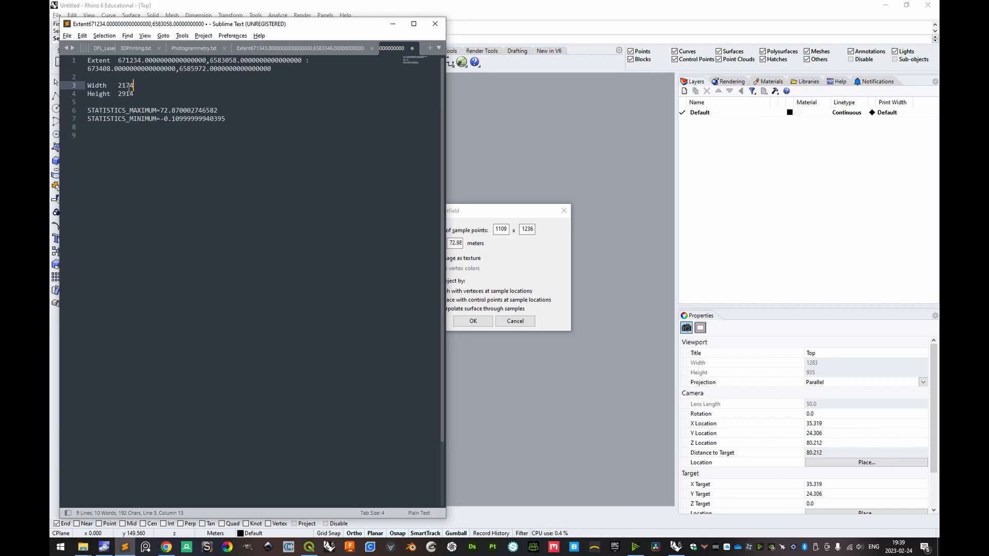
pyautogui.moveTo(133, 85); pyautogui.dragTo(126, 85)
pyautogui.click(473, 230)
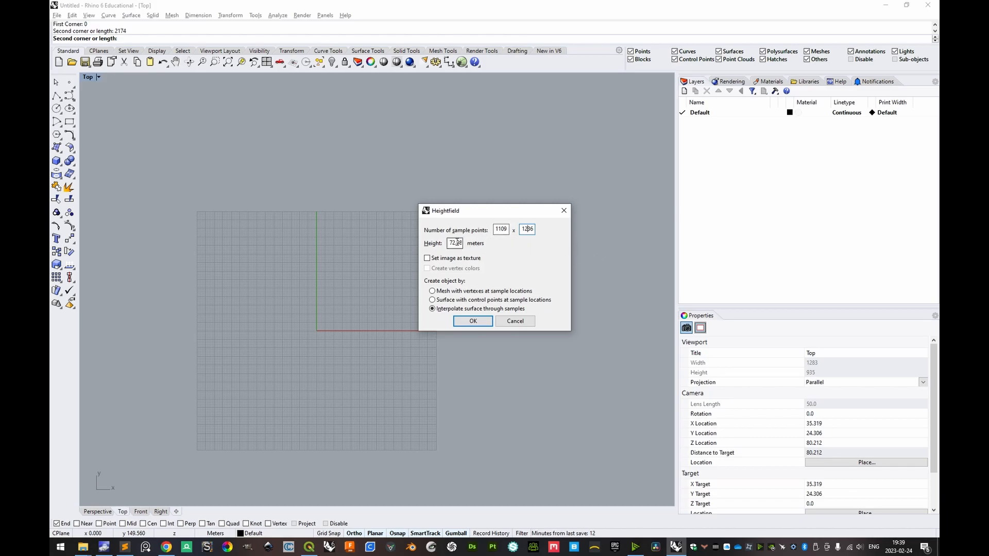
# Examine the raster's maximum and minimum elevation statistics in the Sublime Text notes.
pyautogui.hotkey('alt', 'Tab')
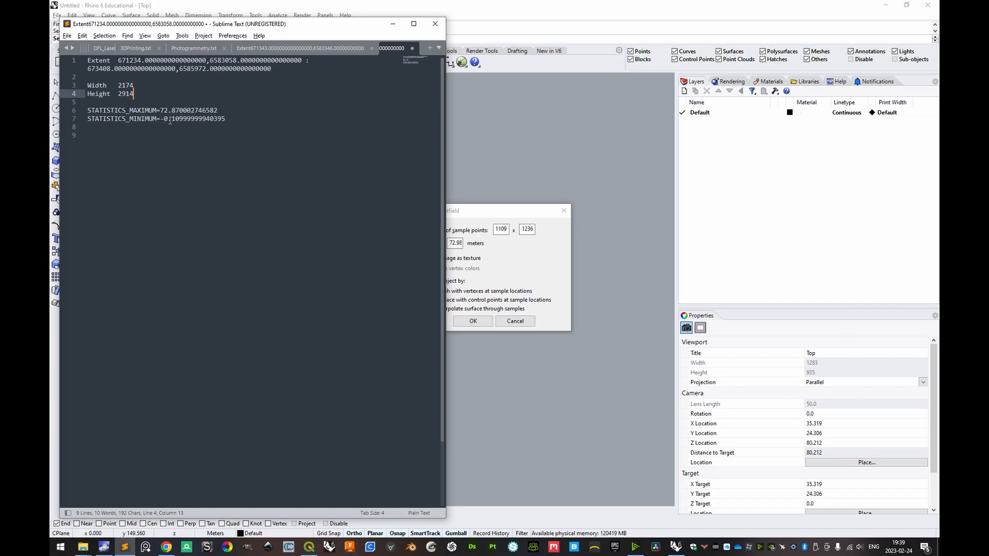
pyautogui.moveTo(226, 120); pyautogui.dragTo(171, 120)
pyautogui.click(164, 119)
pyautogui.click(180, 111)
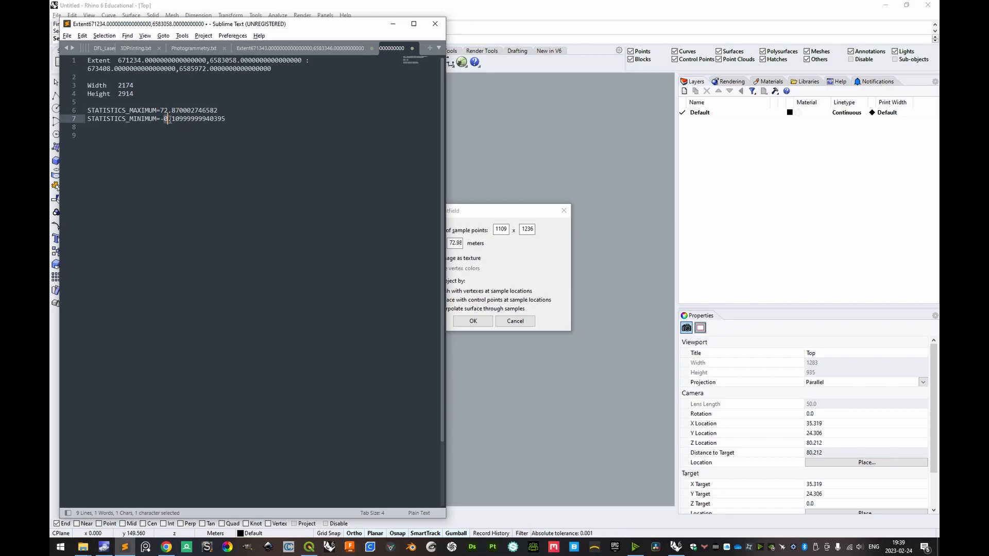
pyautogui.click(184, 119)
# Return to Rhino and create the heightfield with 1109 x 1236 sample points, 72.98 m height and interpolated surface, without saving the model.
pyautogui.hotkey('alt', 'Tab')
pyautogui.doubleClick(456, 243)
pyautogui.click(456, 242)
pyautogui.click(447, 311)
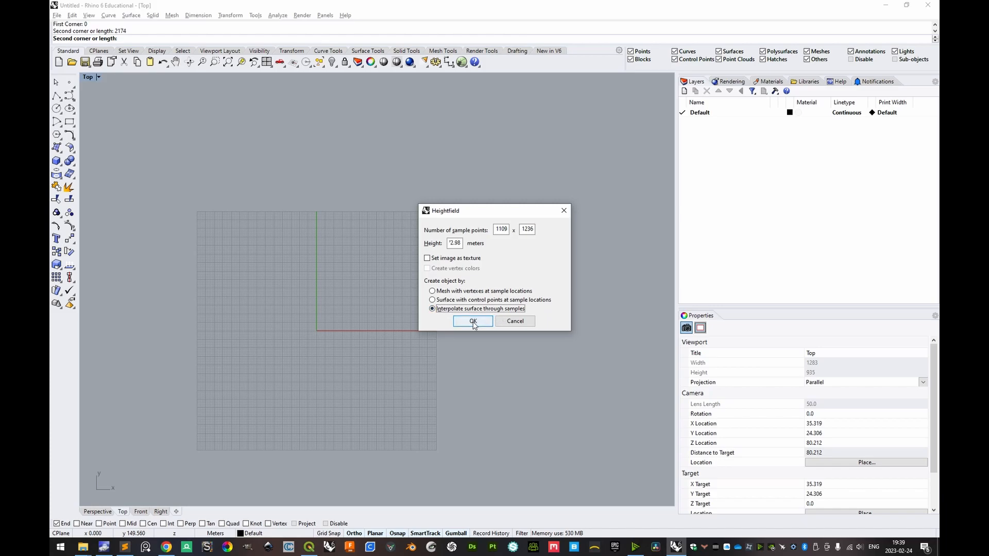
pyautogui.click(473, 322)
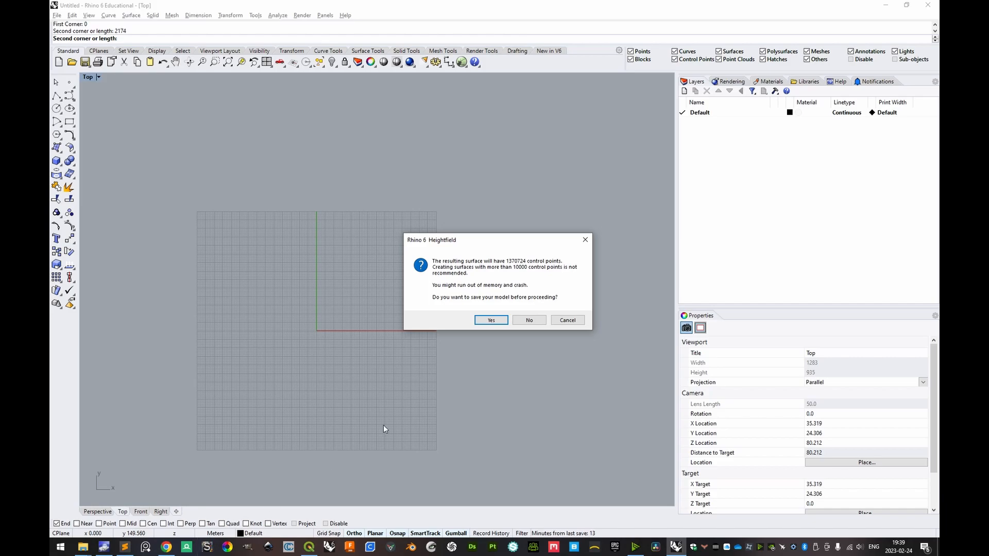
pyautogui.click(536, 321)
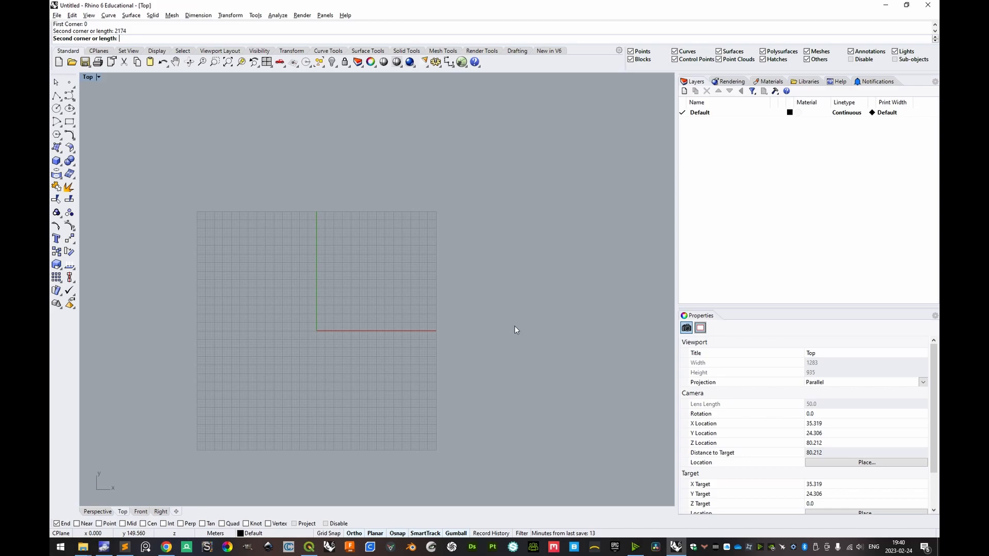
pyautogui.press('Return')
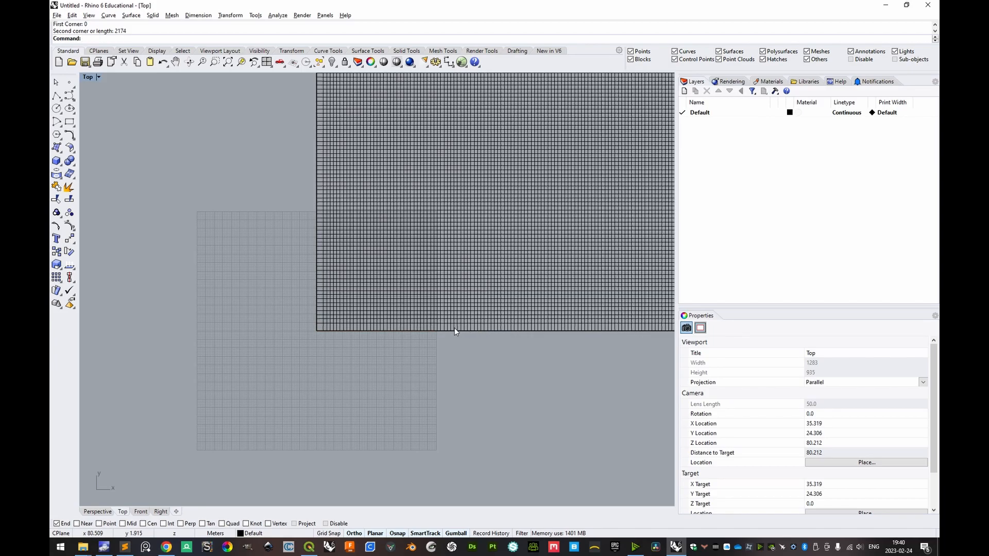
# Examine the full extent of the heightfield surface in the Top view.
pyautogui.scroll(-14, 459, 319)
pyautogui.moveTo(485, 283); pyautogui.dragTo(382, 314)
pyautogui.scroll(-10, 405, 268)
pyautogui.moveTo(476, 248); pyautogui.dragTo(425, 315)
pyautogui.scroll(4, 385, 206)
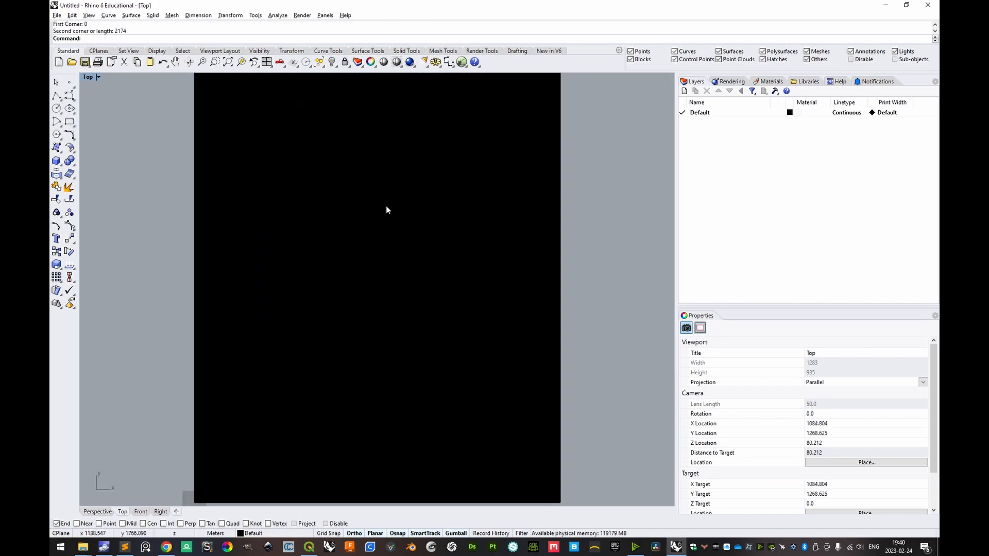
pyautogui.scroll(-5, 386, 219)
pyautogui.scroll(3, 386, 227)
pyautogui.click(98, 77)
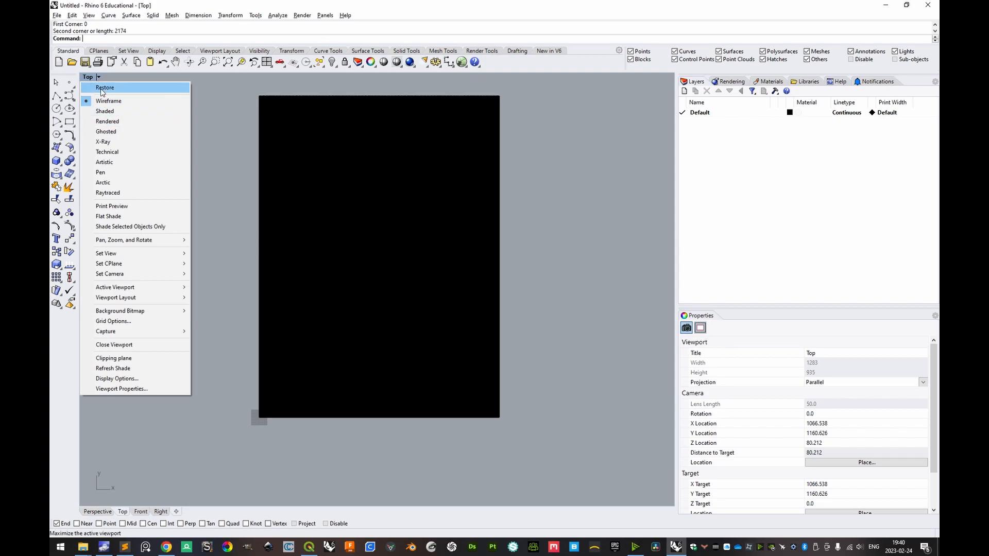
# Switch to the Perspective view and examine the relief of the whole heightfield surface.
pyautogui.click(105, 513)
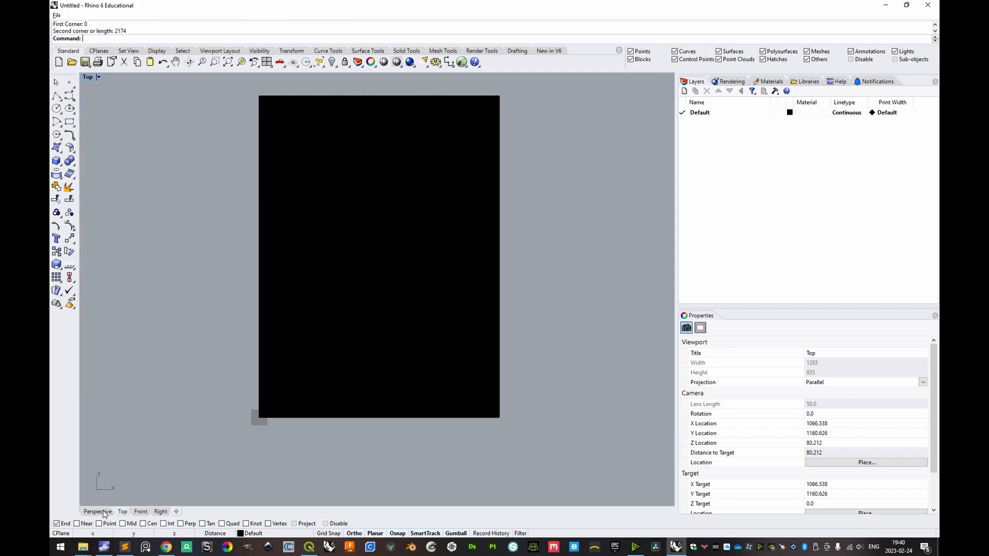
pyautogui.click(104, 514)
pyautogui.scroll(-10, 462, 265)
pyautogui.moveTo(533, 256); pyautogui.dragTo(335, 287)
pyautogui.moveTo(539, 273); pyautogui.dragTo(409, 273)
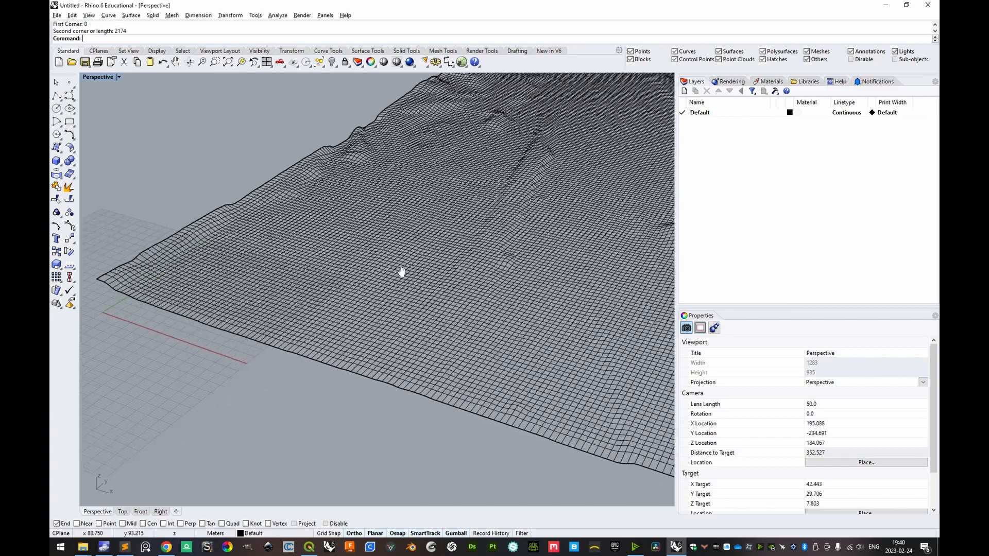
pyautogui.scroll(-10, 417, 262)
pyautogui.moveTo(516, 273); pyautogui.dragTo(395, 286)
pyautogui.moveTo(559, 280); pyautogui.dragTo(314, 276)
pyautogui.scroll(-10, 423, 283)
pyautogui.moveTo(491, 291); pyautogui.dragTo(340, 291)
pyautogui.moveTo(361, 297); pyautogui.dragTo(412, 303)
pyautogui.moveTo(331, 322); pyautogui.dragTo(436, 304)
# Inspect how the heightfield's corner sits relative to the origin and construction plane.
pyautogui.scroll(4, 222, 330)
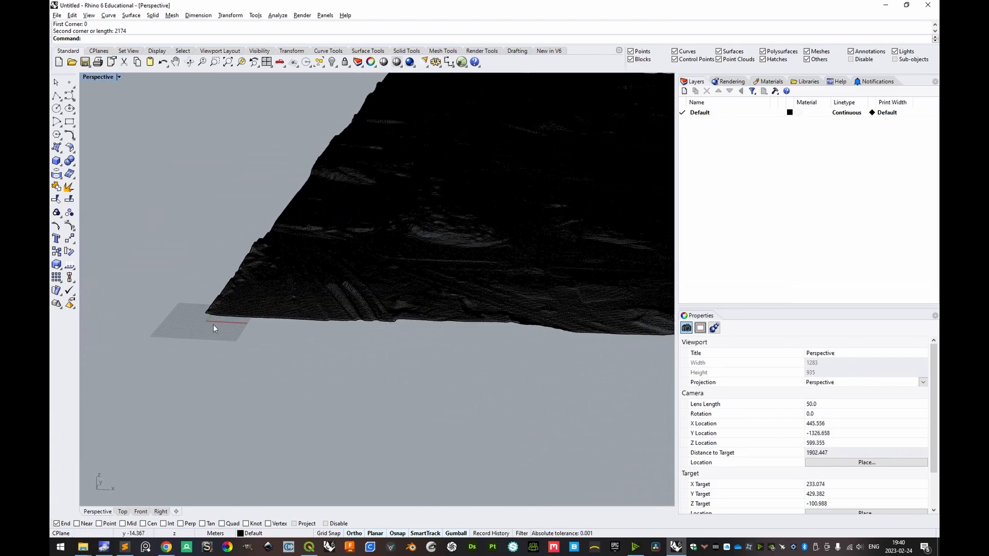
pyautogui.scroll(3, 212, 328)
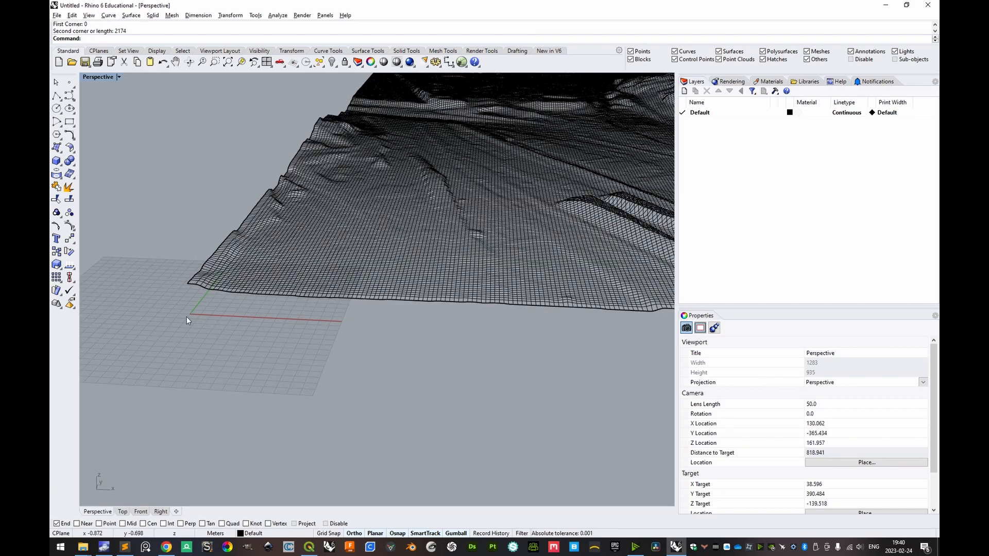
pyautogui.scroll(-5, 189, 317)
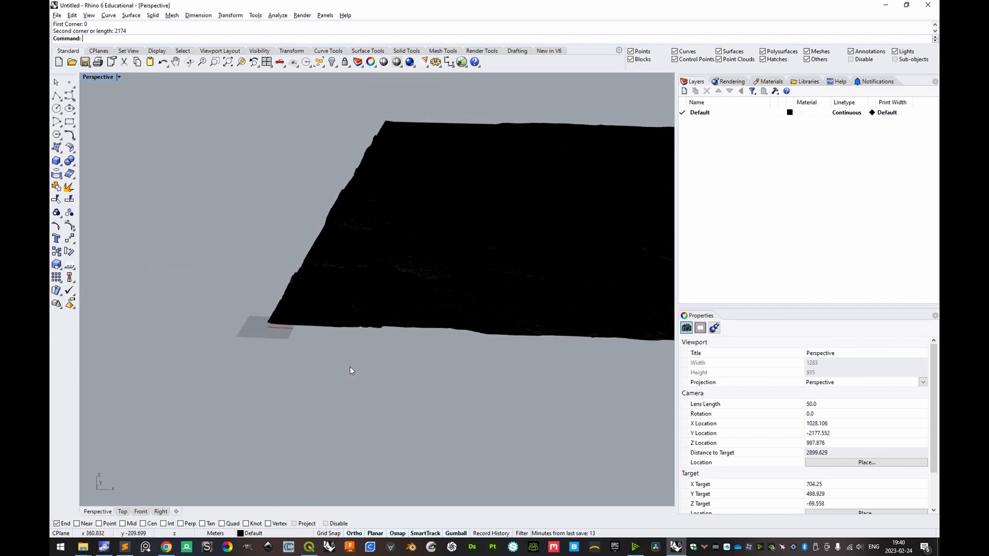
pyautogui.scroll(2, 274, 321)
pyautogui.moveTo(434, 334); pyautogui.dragTo(323, 371)
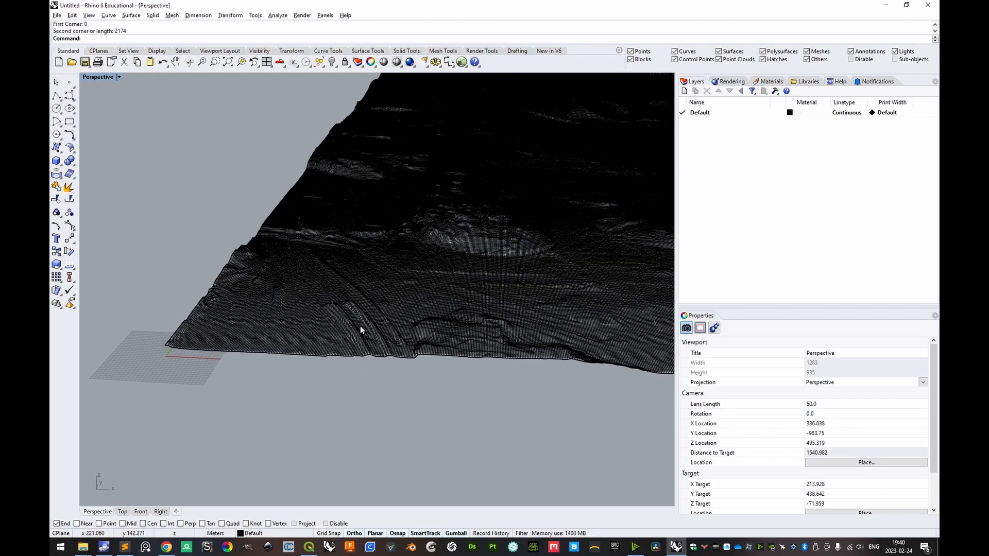
# Check the minimum elevation in the Sublime Text notes and offset the terrain surface vertically in Rhino to match it.
pyautogui.hotkey('alt', 'Tab')
pyautogui.moveTo(227, 120); pyautogui.dragTo(162, 119)
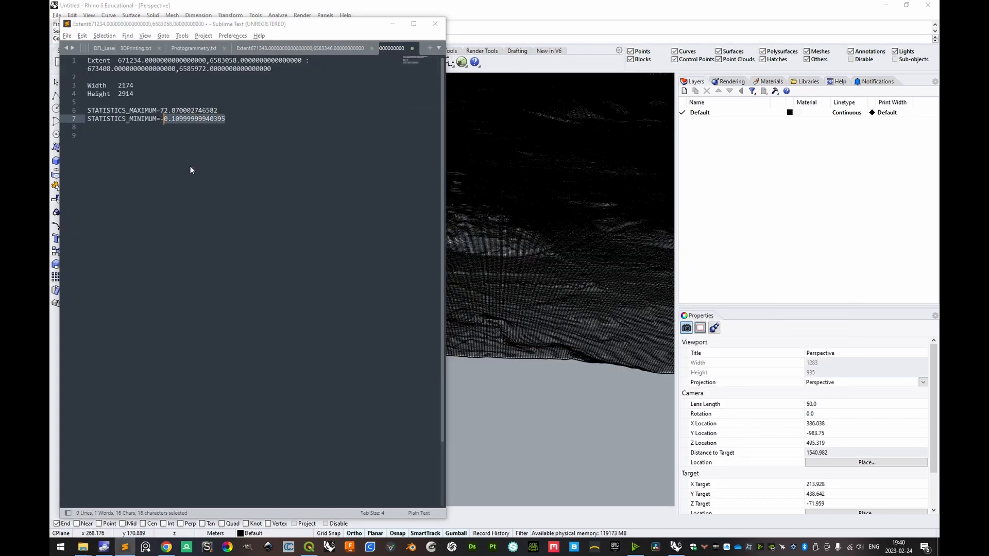
pyautogui.hotkey('alt', 'Tab')
pyautogui.click(393, 197)
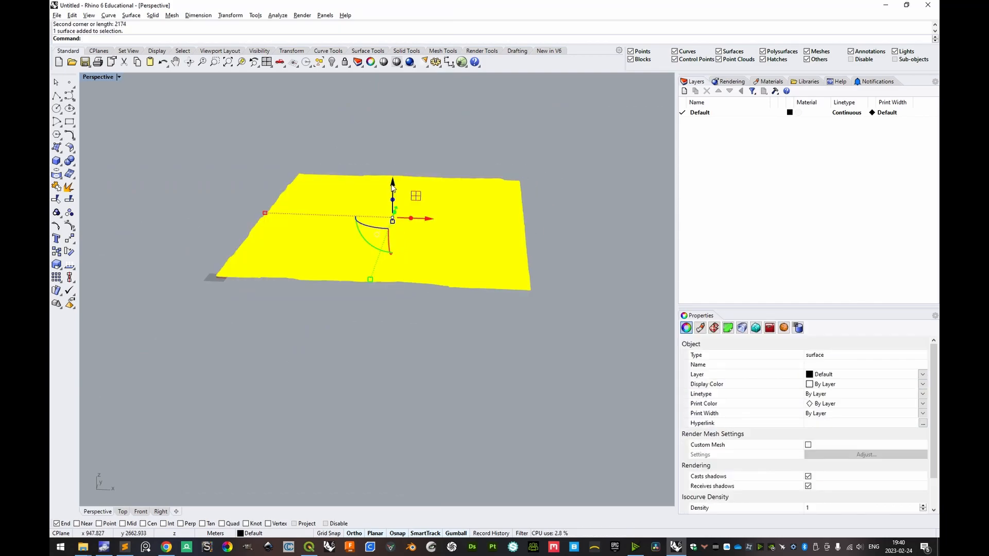
pyautogui.click(393, 193)
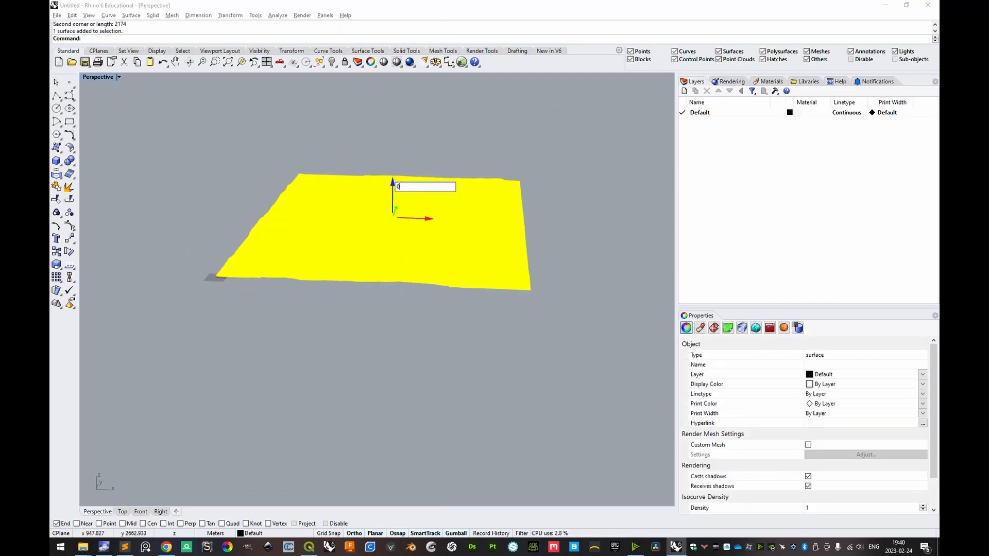
pyautogui.write('0')
pyautogui.press('Return')
# Recheck the STATISTICS_MINIMUM value in the Sublime Text notes, move the terrain surface vertically by -0.11 m in Rhino and deselect it.
pyautogui.hotkey('alt', 'Tab')
pyautogui.click(178, 132)
pyautogui.moveTo(164, 119); pyautogui.dragTo(230, 119)
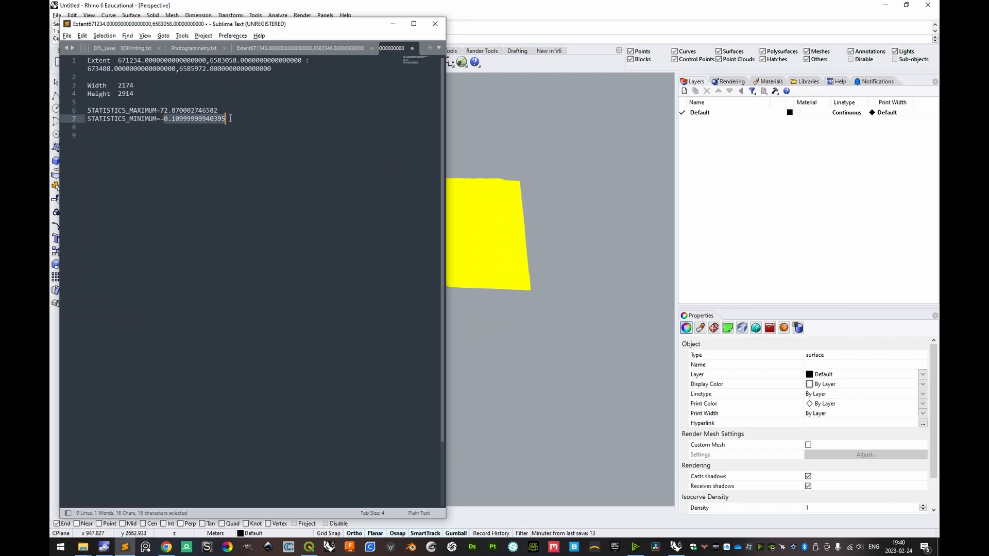
pyautogui.click(161, 119)
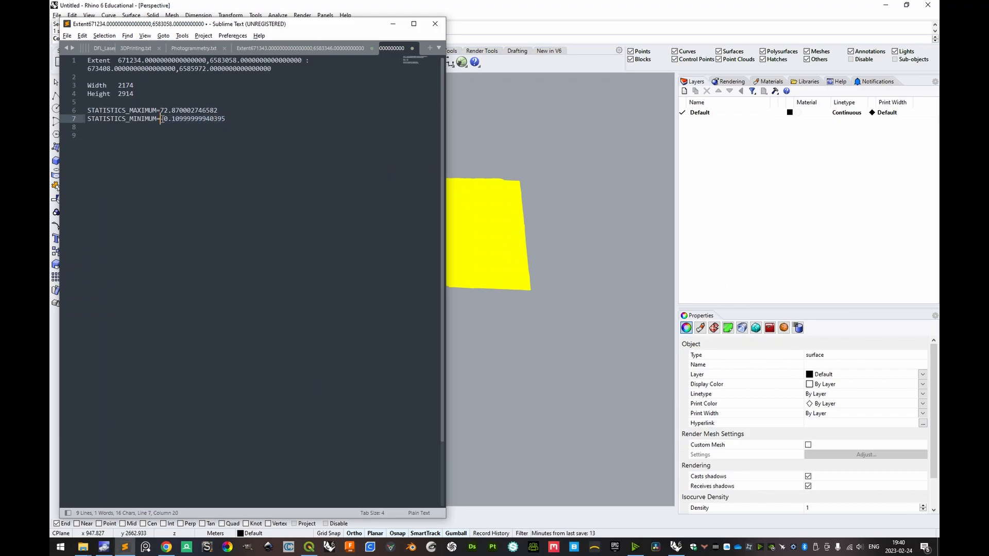
pyautogui.hotkey('alt', 'Tab')
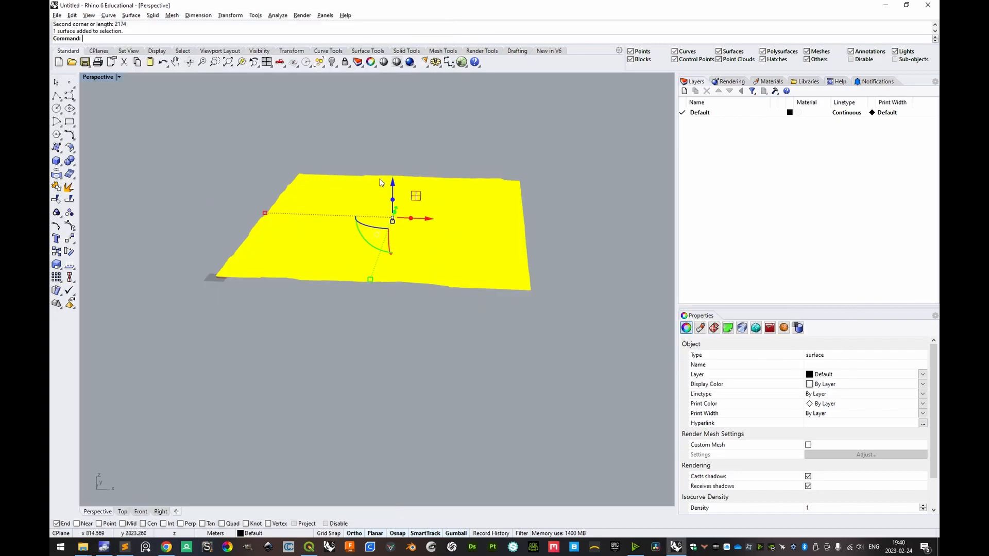
pyautogui.click(393, 184)
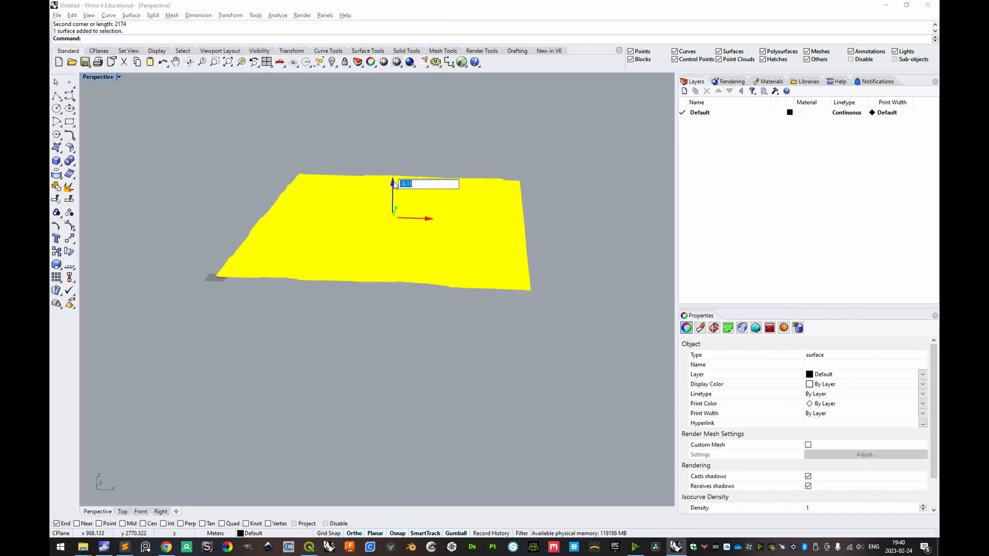
pyautogui.press('Return')
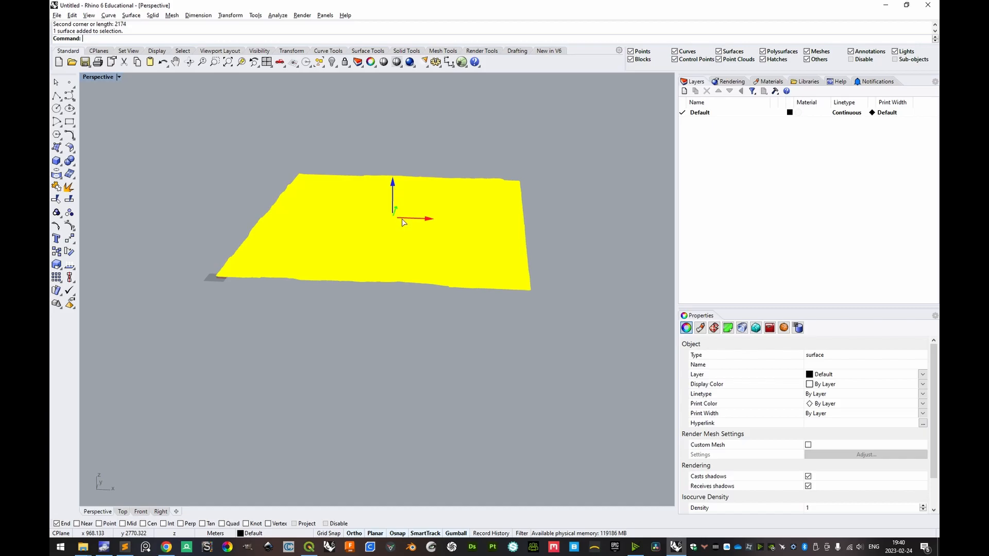
pyautogui.press('Escape')
# Set the Top viewport to Rendered display mode and inspect the terrain surface.
pyautogui.scroll(8, 309, 234)
pyautogui.scroll(-3, 310, 235)
pyautogui.scroll(6, 371, 273)
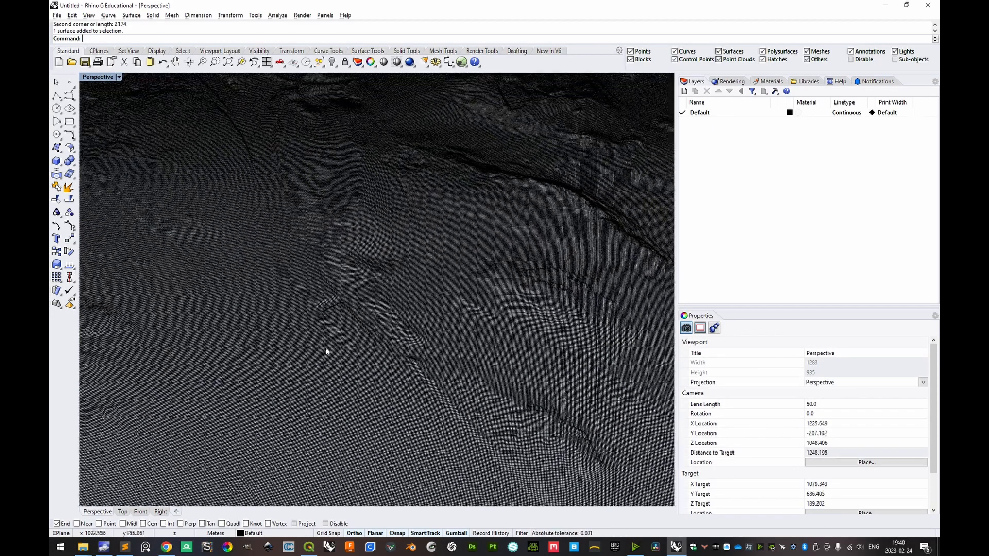
pyautogui.click(124, 513)
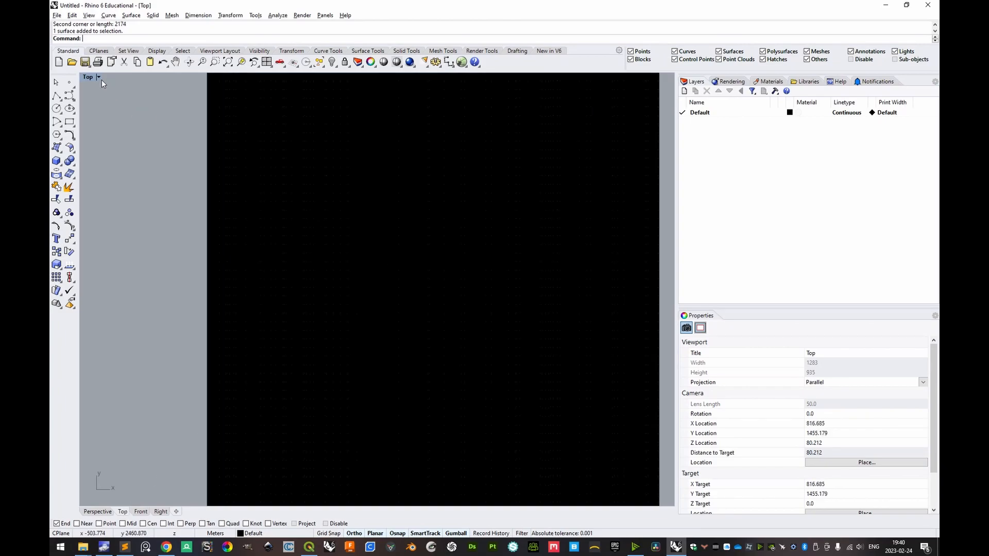
pyautogui.click(100, 77)
pyautogui.click(105, 121)
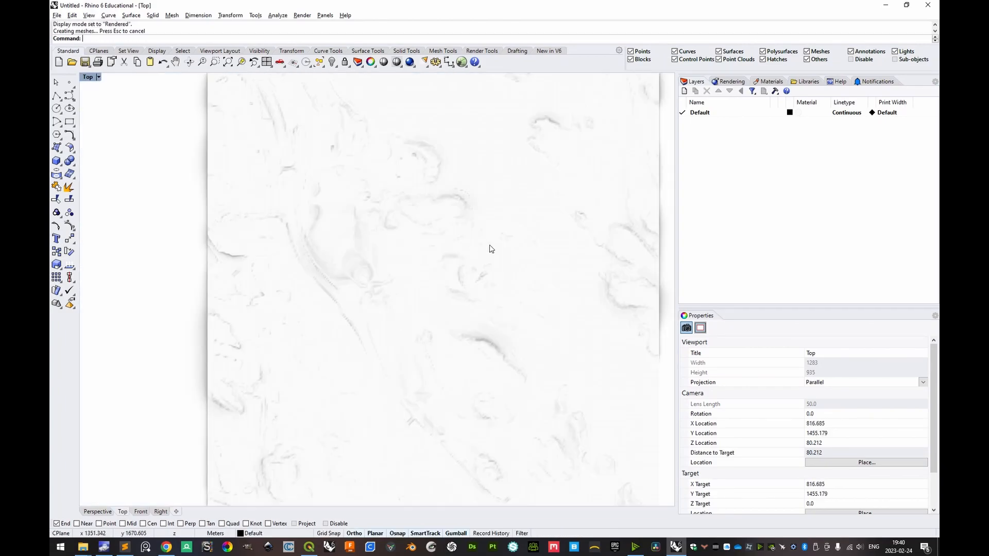
pyautogui.moveTo(506, 248); pyautogui.dragTo(467, 272)
pyautogui.scroll(-2, 450, 260)
pyautogui.scroll(2, 417, 267)
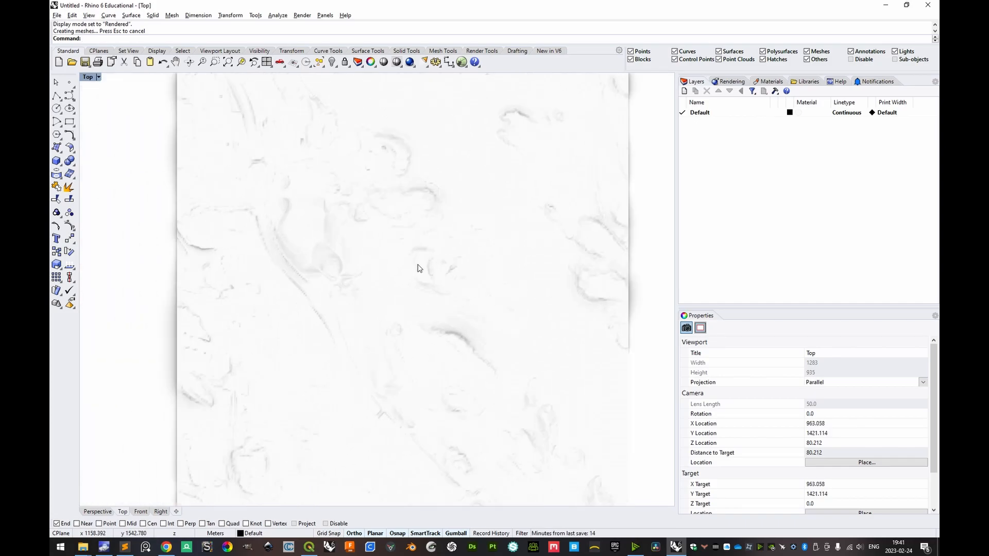
# Set the Top viewport to Shaded display mode with the whole terrain in view.
pyautogui.click(99, 77)
pyautogui.click(111, 100)
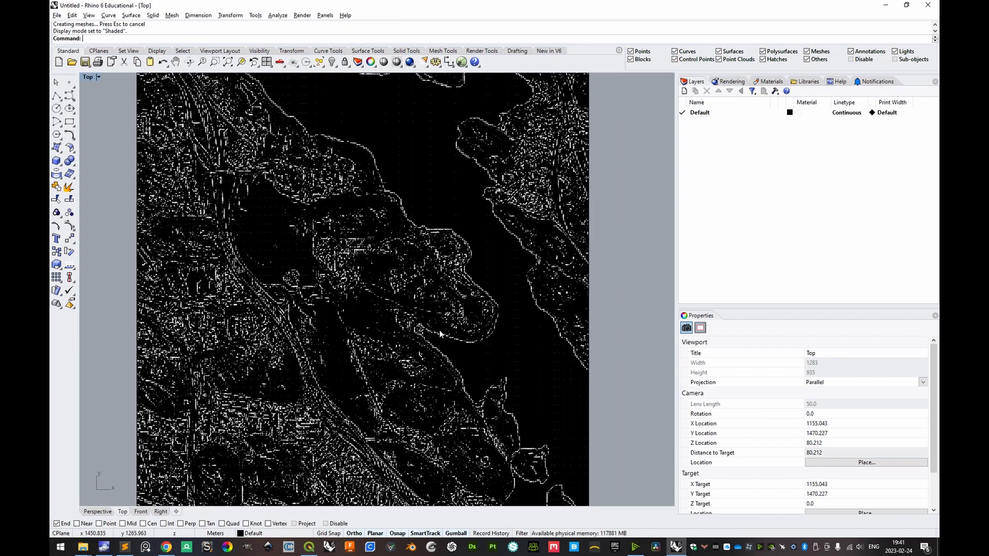
pyautogui.scroll(-1, 440, 330)
pyautogui.moveTo(446, 333); pyautogui.dragTo(423, 285)
pyautogui.scroll(-1, 396, 246)
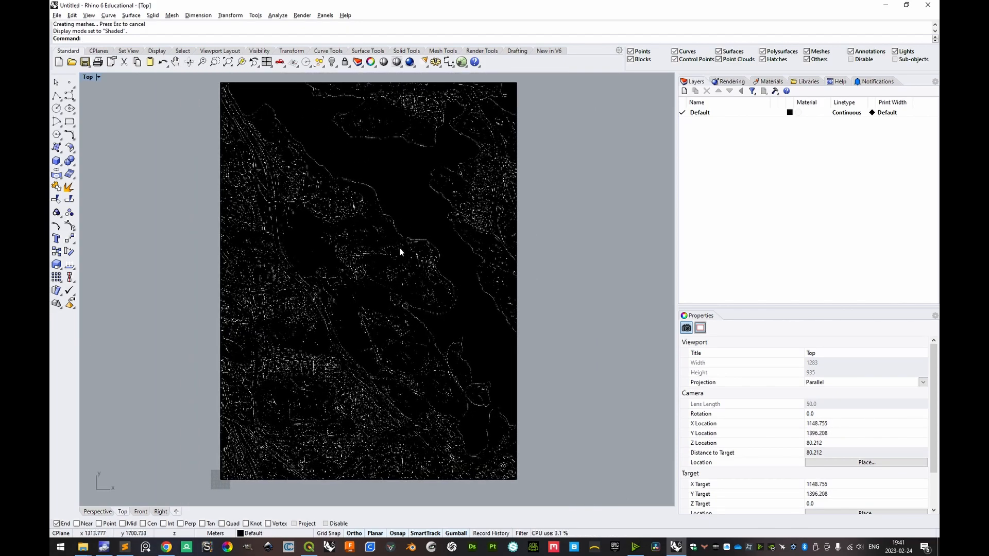
# Draw a closed four-point polyline over the middle of the terrain in the Top view.
pyautogui.write('olyline')
pyautogui.press('Return')
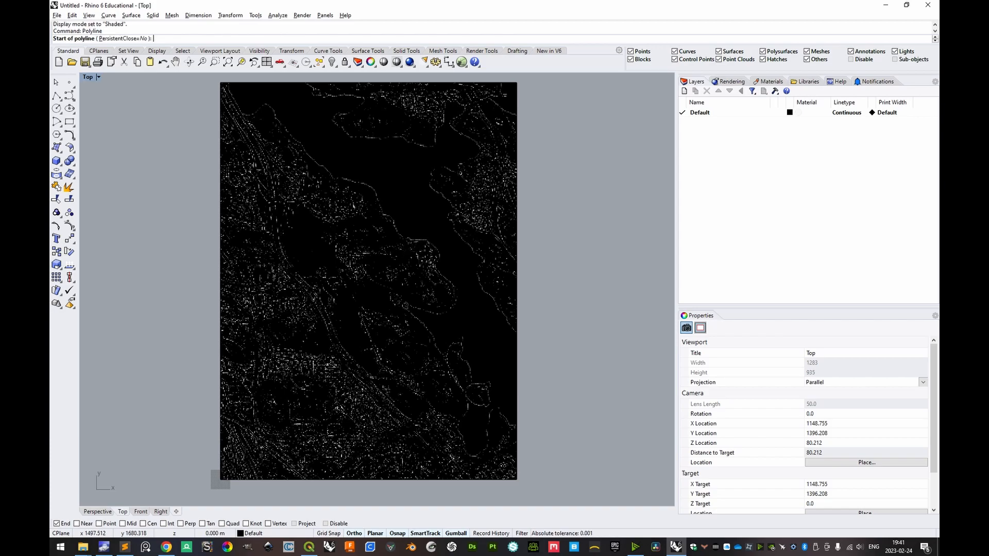
pyautogui.click(487, 317)
pyautogui.click(370, 153)
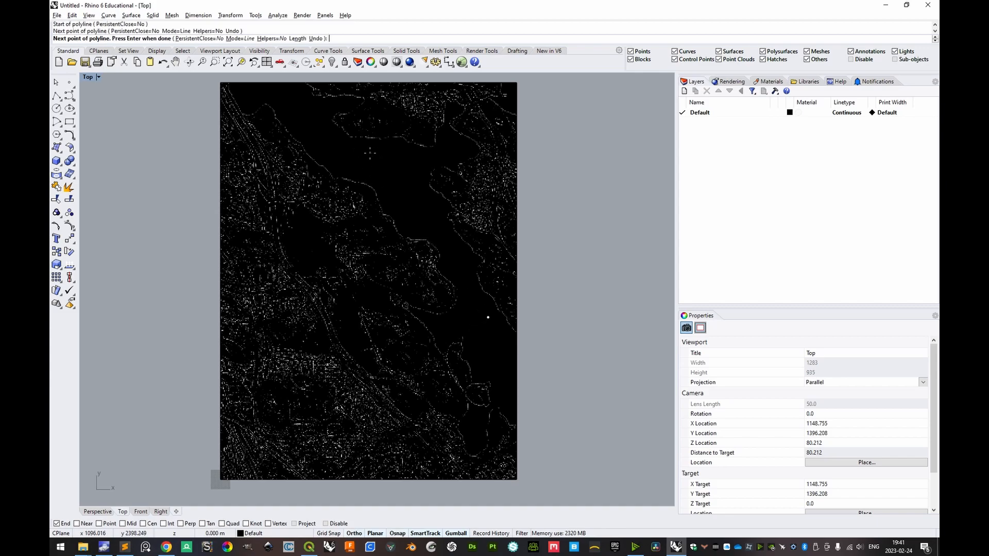
pyautogui.click(258, 220)
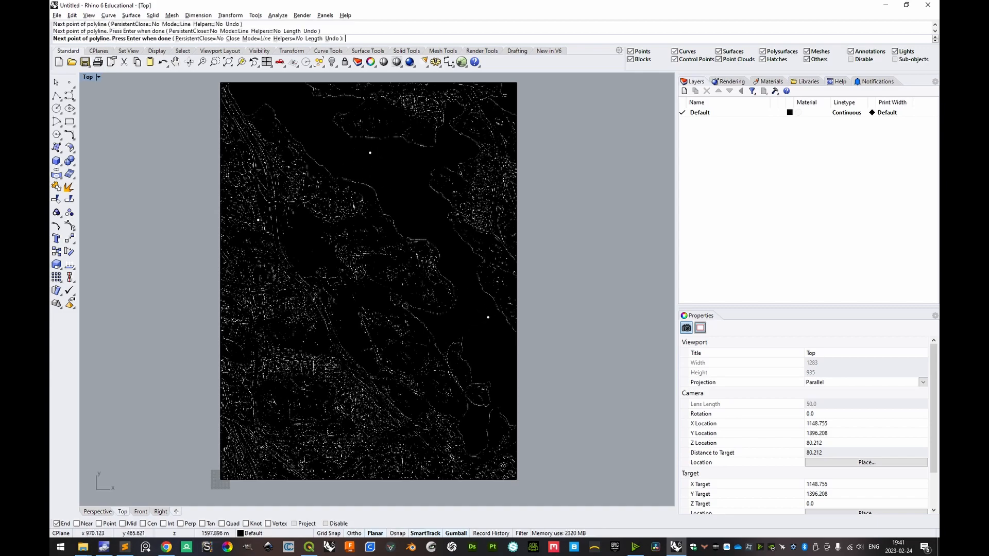
pyautogui.click(353, 394)
pyautogui.write('c')
pyautogui.press('Return')
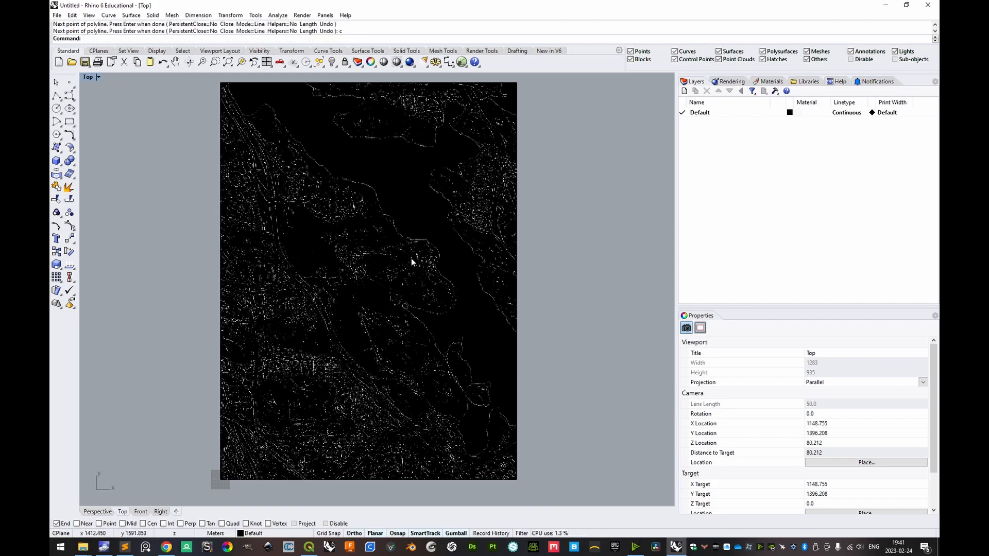
# Split the terrain surface using the closed four-point polyline as the cutting object.
pyautogui.click(499, 260)
pyautogui.hotkey('ctrl', 'shift', 's')
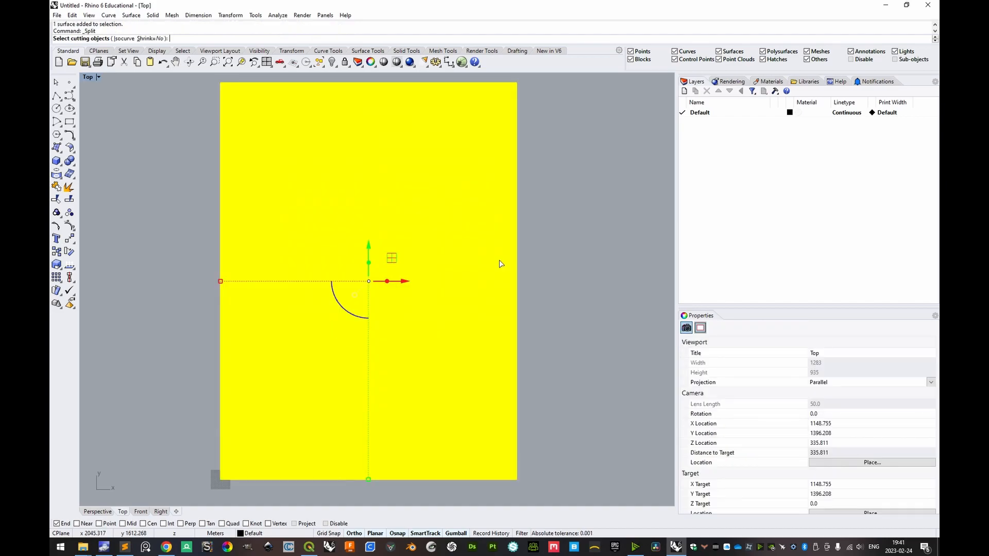
pyautogui.scroll(5, 494, 348)
pyautogui.click(463, 237)
pyautogui.press('Return')
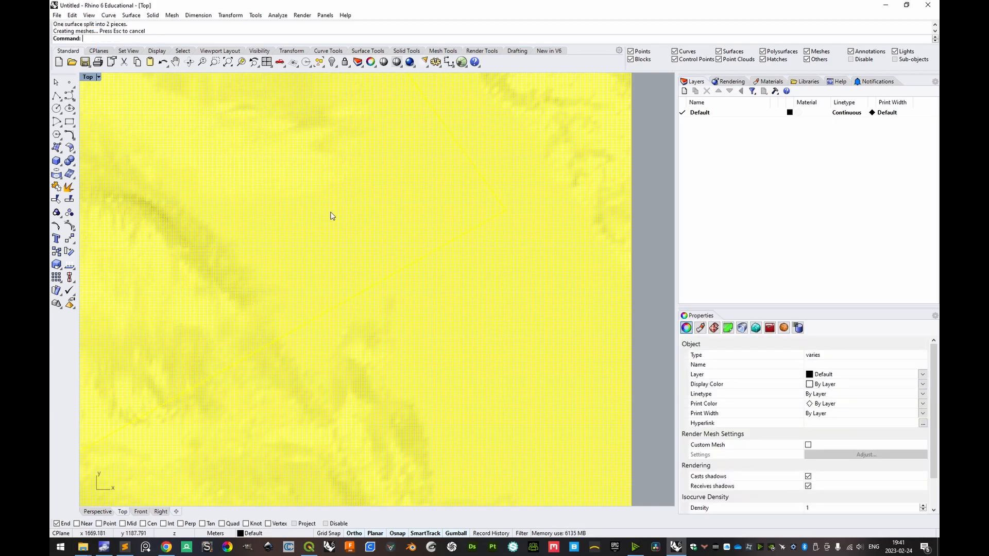
# Delete the terrain piece outside the outline and the cutting polyline, keeping only the enclosed area.
pyautogui.keyDown('ctrl'); pyautogui.click(347, 202); pyautogui.keyUp('ctrl')
pyautogui.press('Delete')
pyautogui.scroll(-10, 338, 198)
pyautogui.scroll(8, 340, 188)
pyautogui.click(416, 215)
pyautogui.click(444, 240)
pyautogui.press('Delete')
pyautogui.moveTo(240, 174); pyautogui.dragTo(449, 318)
pyautogui.scroll(3, 429, 256)
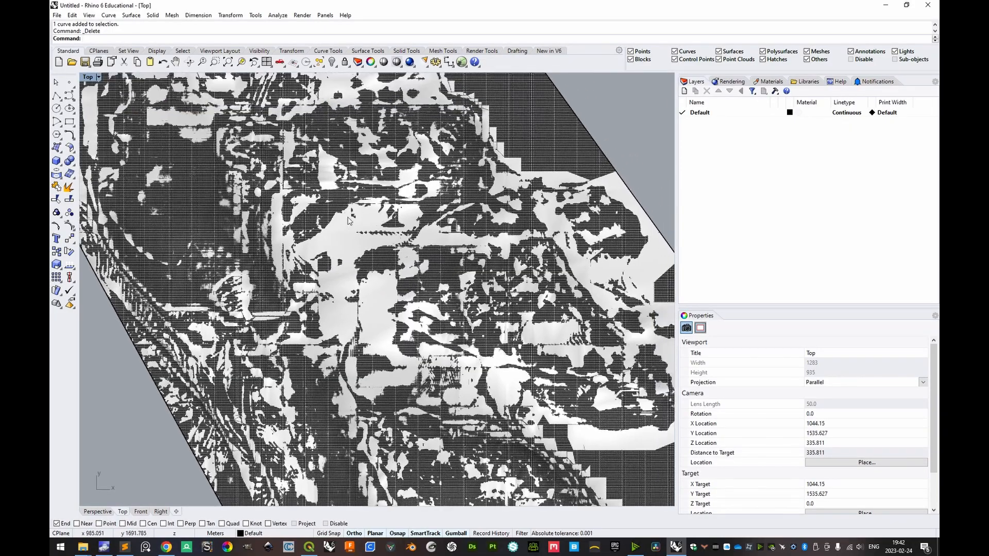
# Inspect the cropped terrain surface up close in the Perspective view using Shaded display mode.
pyautogui.click(105, 513)
pyautogui.moveTo(387, 199); pyautogui.dragTo(384, 396)
pyautogui.scroll(8, 388, 198)
pyautogui.scroll(-5, 437, 288)
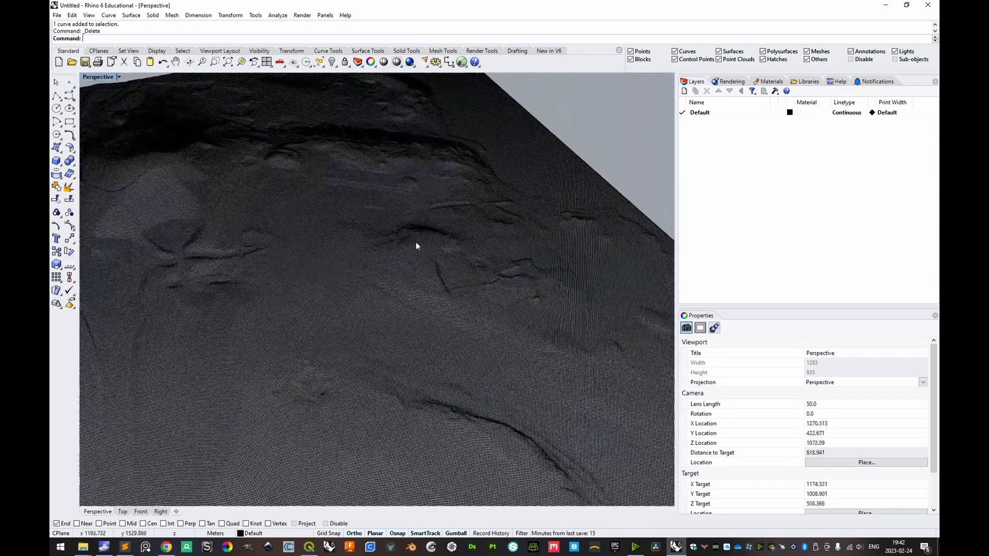
pyautogui.click(118, 76)
pyautogui.click(106, 111)
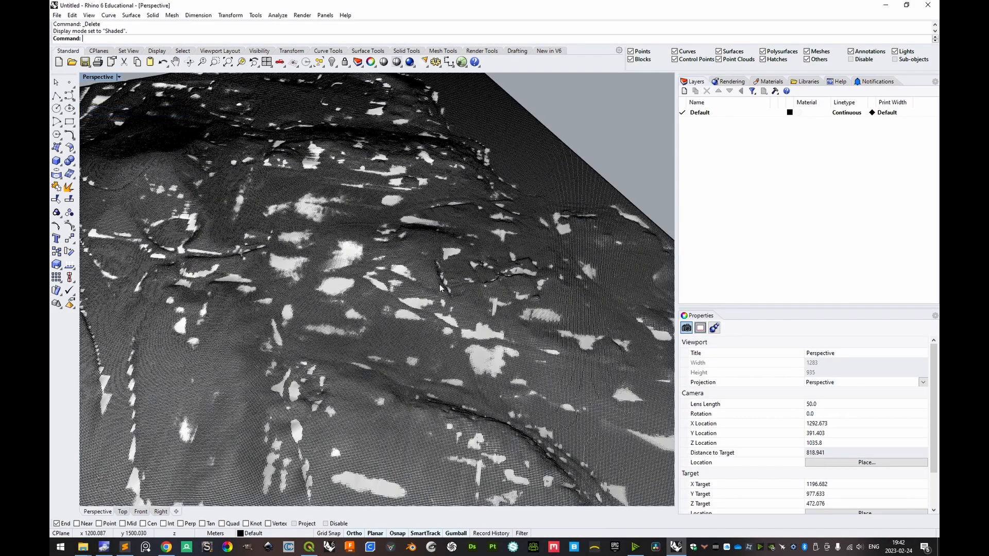
pyautogui.scroll(15, 411, 247)
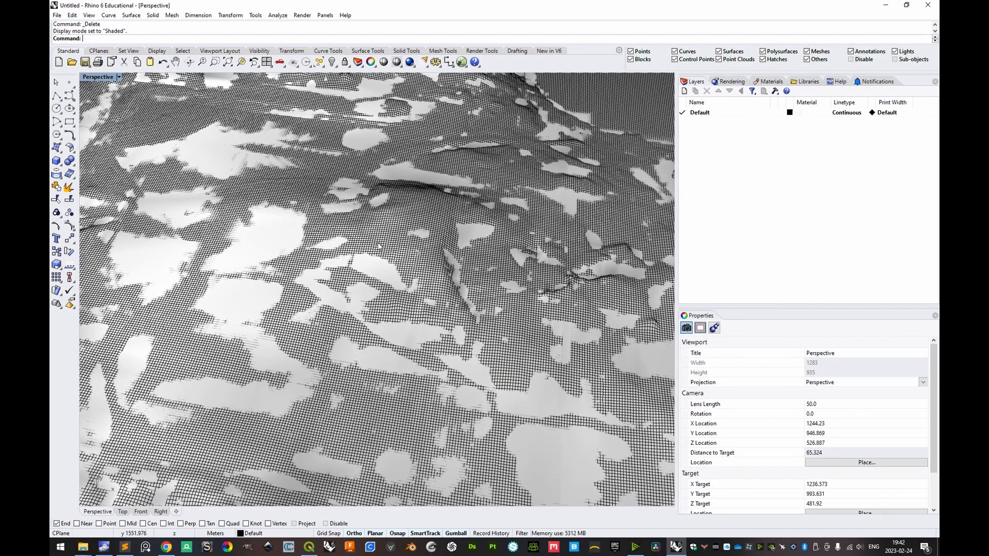
pyautogui.scroll(-7, 386, 250)
# View the cropped terrain in Wireframe and Rendered display modes, then return the Perspective viewport to Shaded.
pyautogui.click(118, 76)
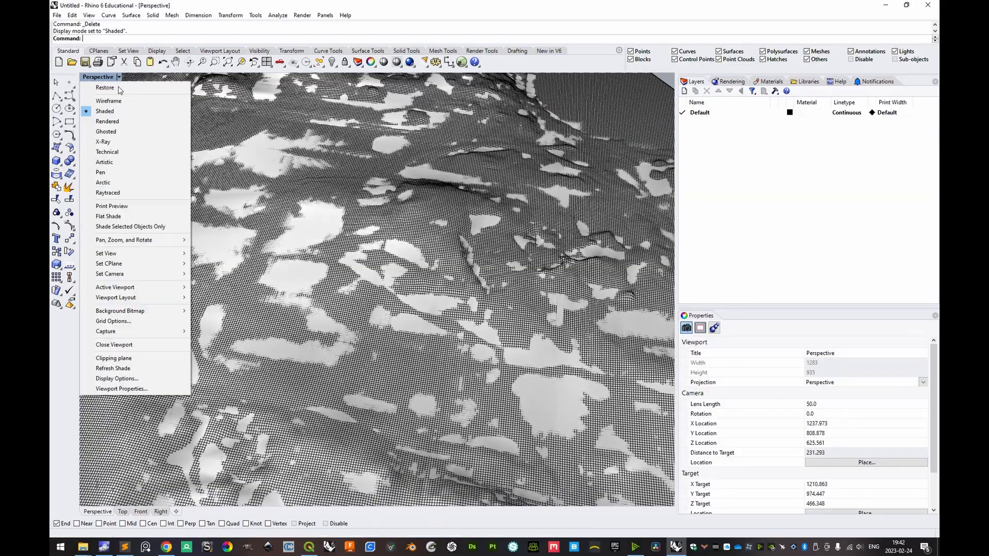
pyautogui.click(105, 99)
pyautogui.scroll(-5, 376, 282)
pyautogui.scroll(-5, 376, 282)
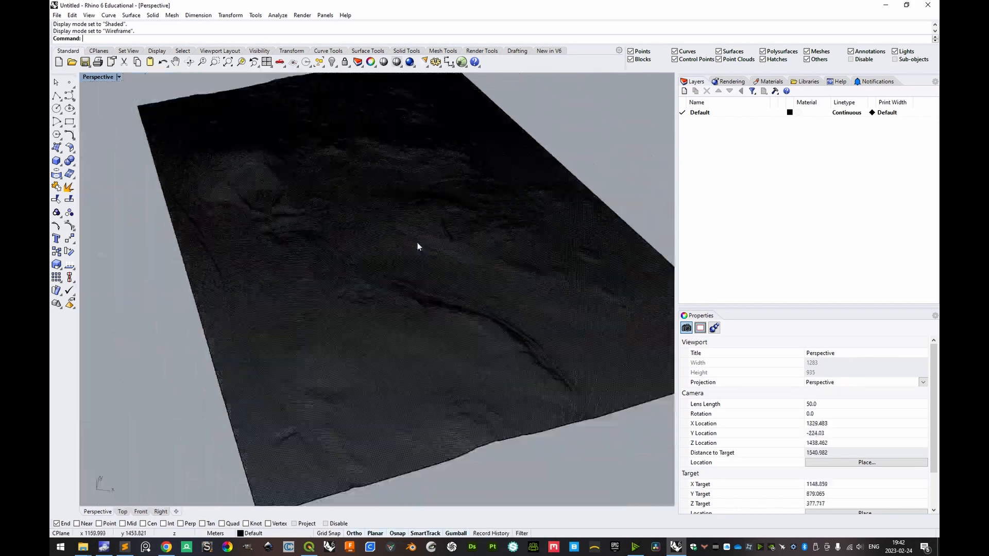
pyautogui.click(118, 77)
pyautogui.click(109, 121)
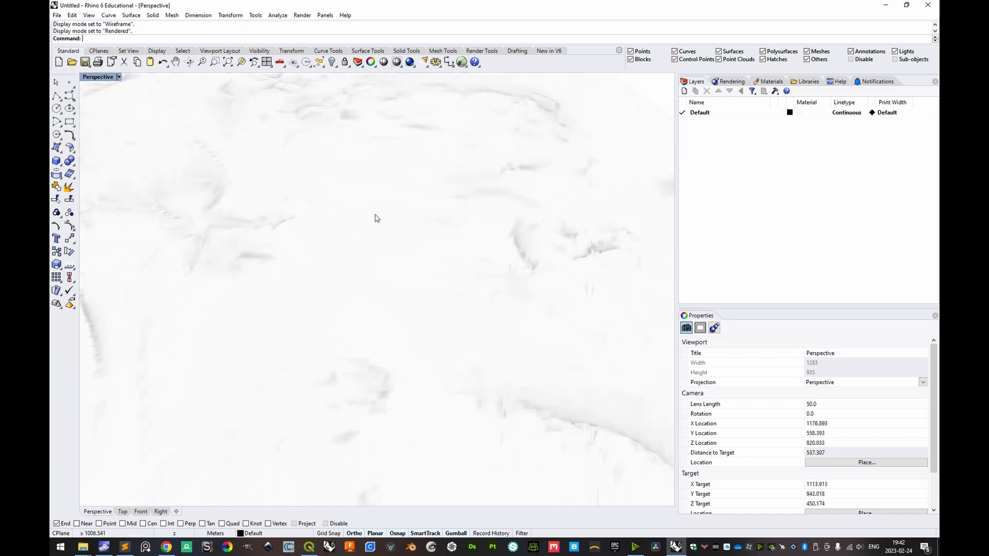
pyautogui.click(119, 77)
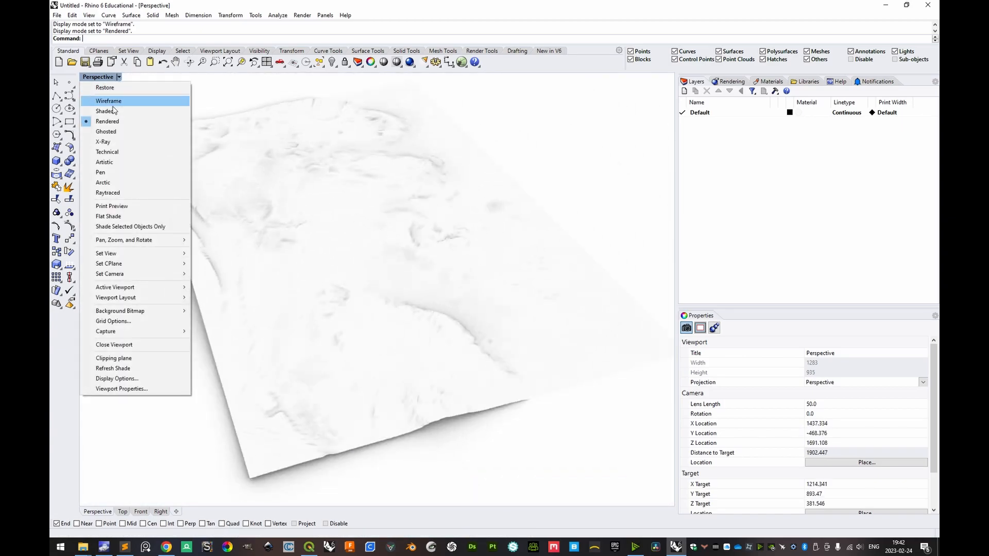
pyautogui.click(108, 110)
# Create a polygon mesh from the cropped terrain surface with density 1.0, maximum angle 4.0 and maximum aspect ratio 6.0.
pyautogui.moveTo(330, 227); pyautogui.dragTo(438, 240)
pyautogui.click(454, 244)
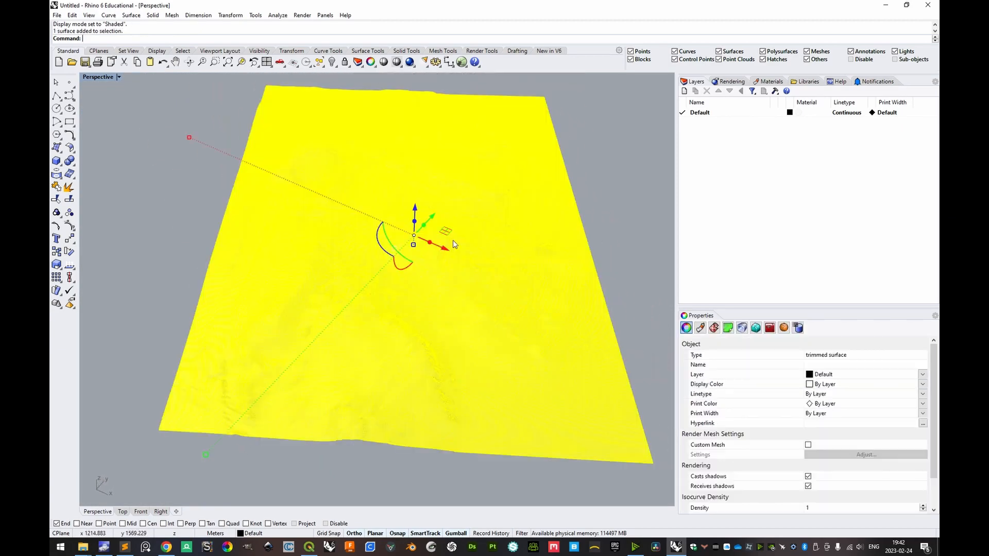
pyautogui.write('Mesh')
pyautogui.press('Return')
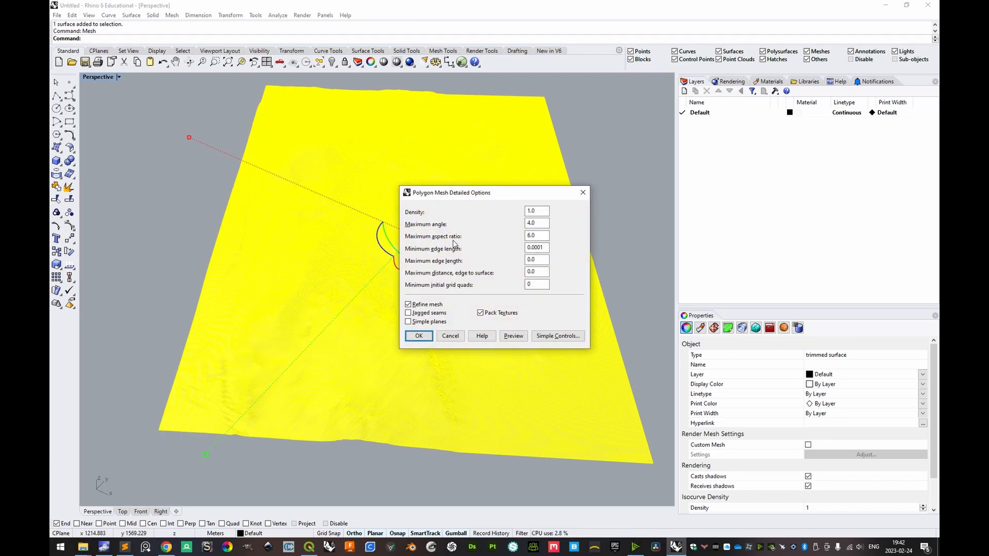
pyautogui.click(536, 223)
pyautogui.click(544, 236)
pyautogui.click(425, 335)
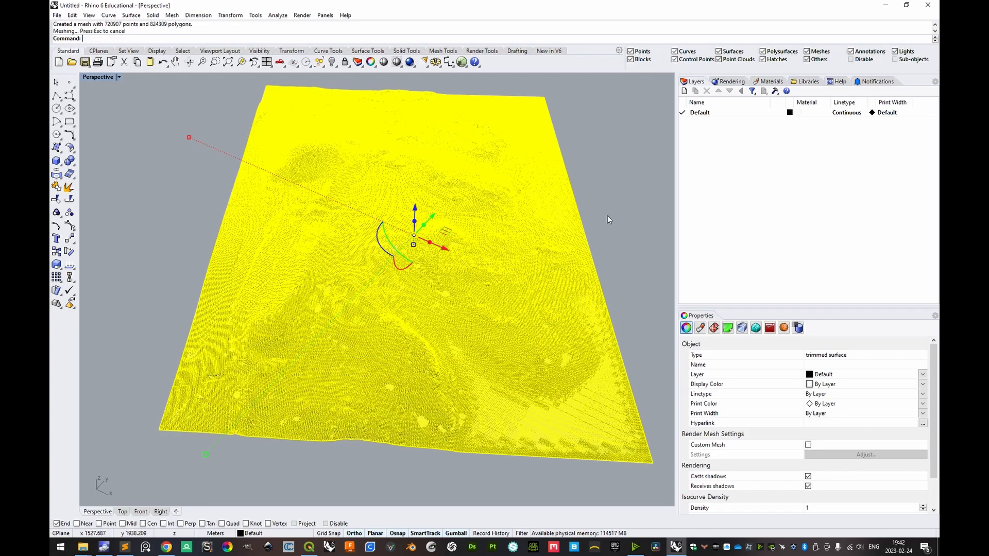
# Select the newly created mesh, move it beside the original terrain surface and deselect it.
pyautogui.write('Sec')
pyautogui.write('lLast')
pyautogui.press('Return')
pyautogui.scroll(-8, 533, 260)
pyautogui.moveTo(527, 260); pyautogui.dragTo(536, 302)
pyautogui.scroll(4, 536, 304)
pyautogui.moveTo(479, 319); pyautogui.dragTo(433, 248)
pyautogui.press('Escape')
# Set the Perspective viewport to Rendered display mode and zoom to the selected terrain mesh.
pyautogui.scroll(9, 316, 299)
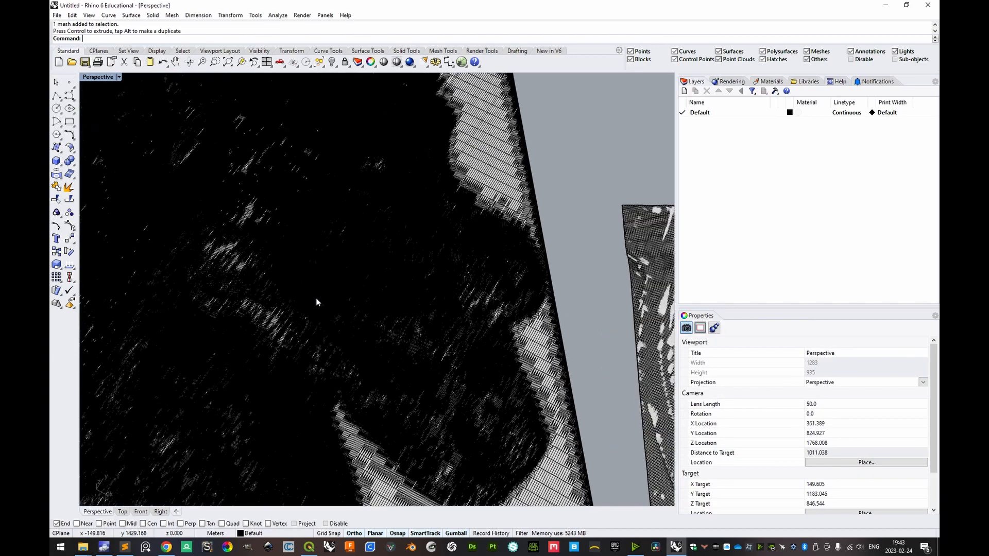
pyautogui.scroll(-5, 441, 308)
pyautogui.click(118, 77)
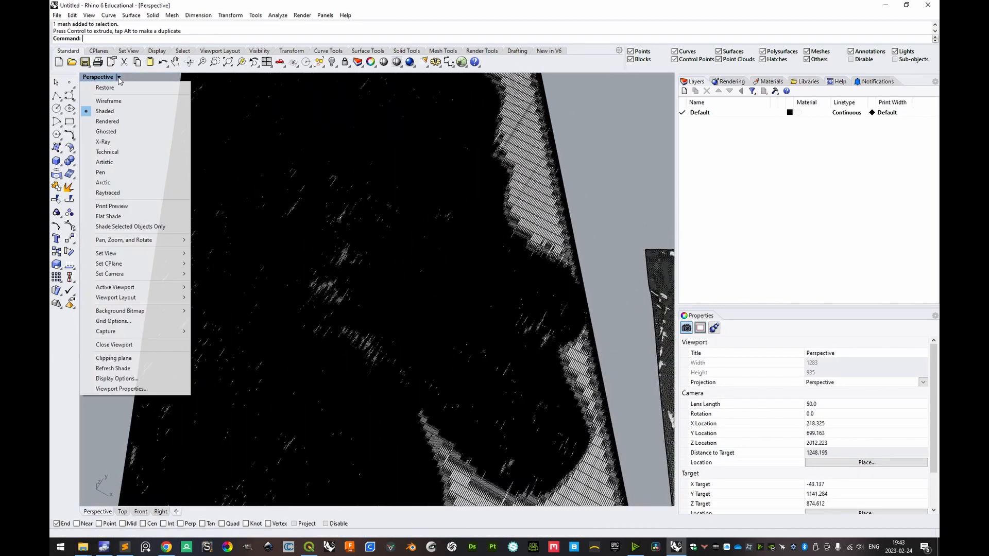
pyautogui.click(114, 124)
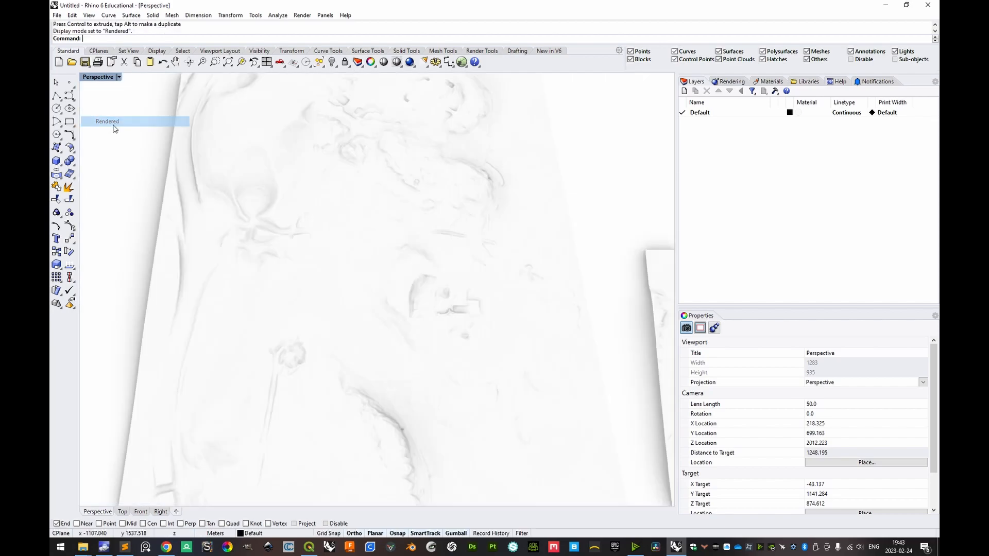
pyautogui.click(430, 314)
pyautogui.write('ZS')
pyautogui.press('Return')
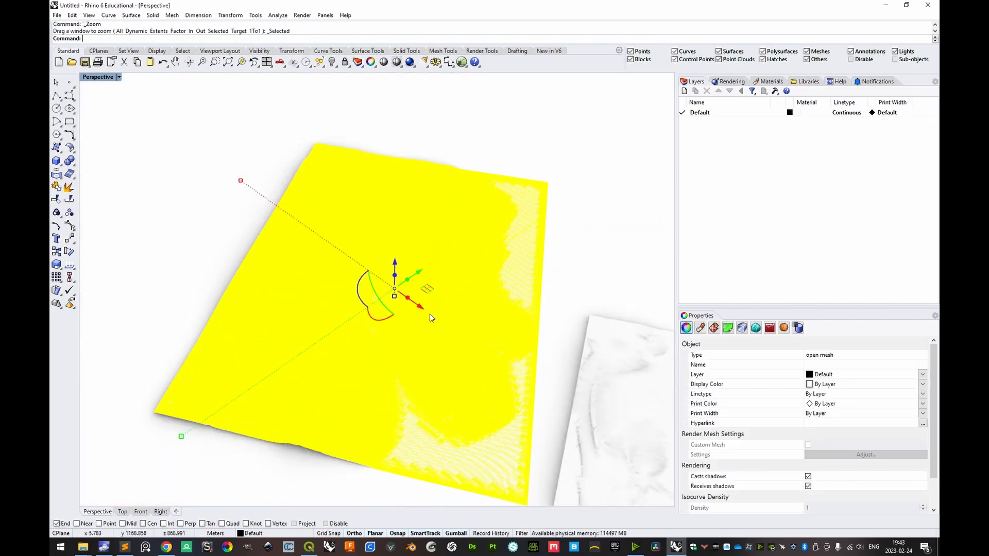
# Examine the rendered terrain mesh up close and compare it with the original surface.
pyautogui.click(562, 288)
pyautogui.scroll(12, 363, 325)
pyautogui.moveTo(365, 325); pyautogui.dragTo(244, 301)
pyautogui.scroll(-8, 412, 329)
pyautogui.scroll(-5, 364, 324)
pyautogui.scroll(-7, 364, 325)
pyautogui.scroll(-7, 303, 306)
pyautogui.scroll(8, 286, 286)
pyautogui.click(461, 313)
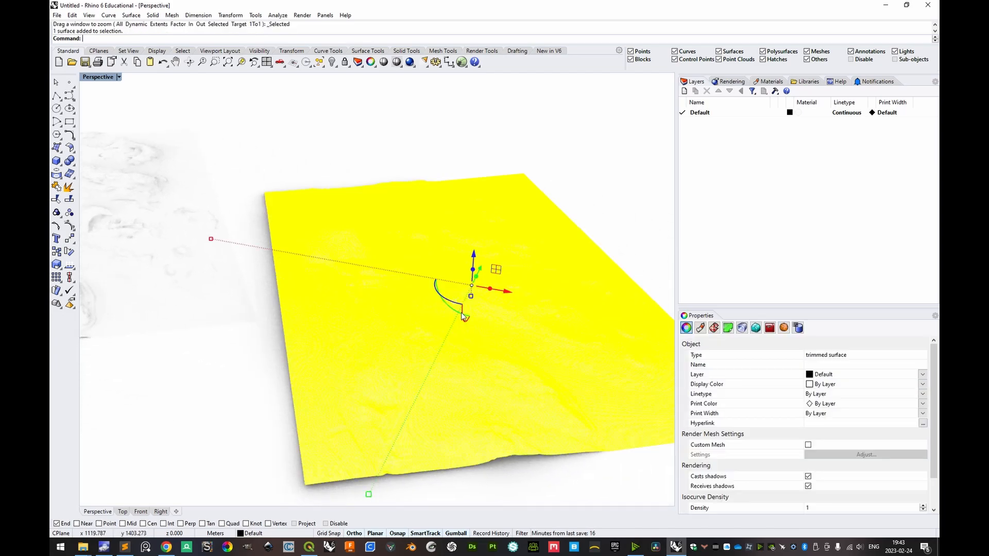
# Switch the Perspective viewport to Shaded display mode and examine the terrain surface's isocurve grid.
pyautogui.click(118, 77)
pyautogui.click(103, 106)
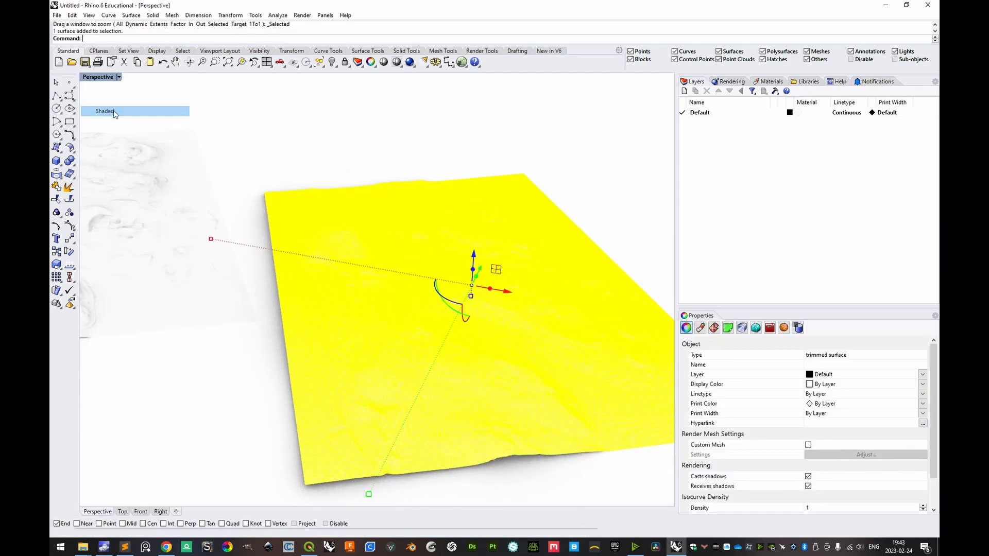
pyautogui.scroll(5, 533, 287)
pyautogui.press('Escape')
pyautogui.moveTo(555, 264); pyautogui.dragTo(416, 339)
pyautogui.scroll(10, 502, 255)
pyautogui.scroll(-10, 434, 300)
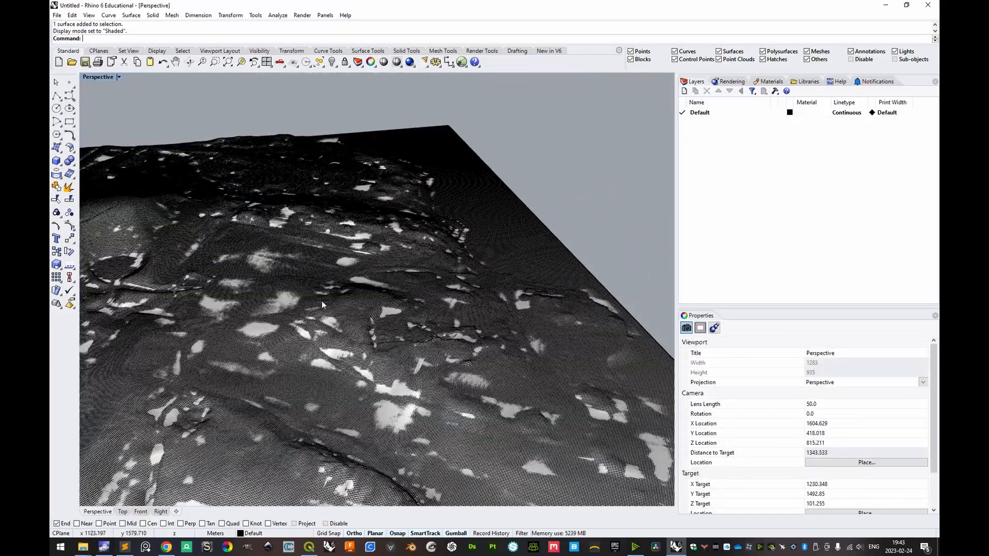
# Compare the terrain surface and the mesh in Wireframe display mode.
pyautogui.click(117, 77)
pyautogui.click(103, 97)
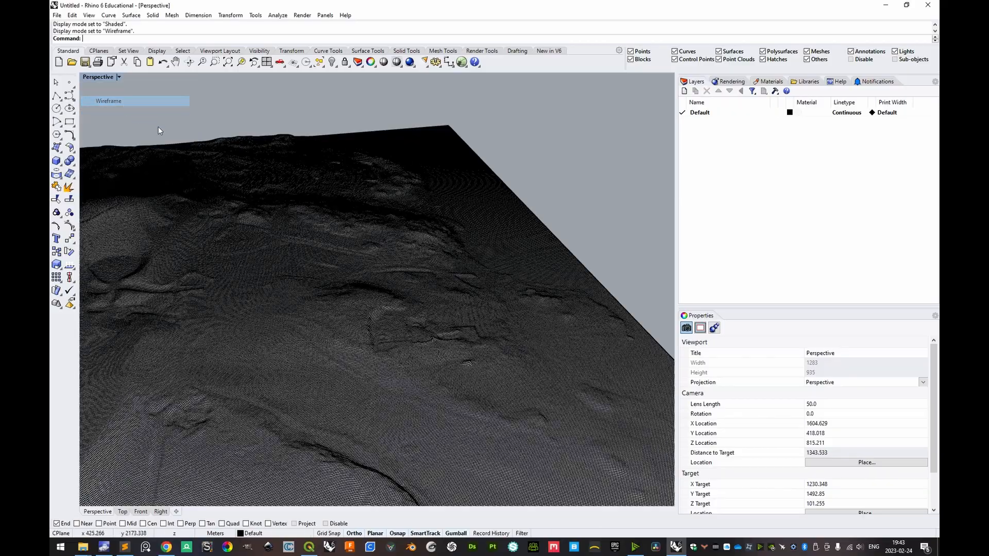
pyautogui.scroll(5, 360, 298)
pyautogui.scroll(-10, 384, 318)
pyautogui.scroll(10, 426, 305)
pyautogui.scroll(-10, 286, 290)
pyautogui.scroll(3, 230, 279)
pyautogui.scroll(5, 230, 279)
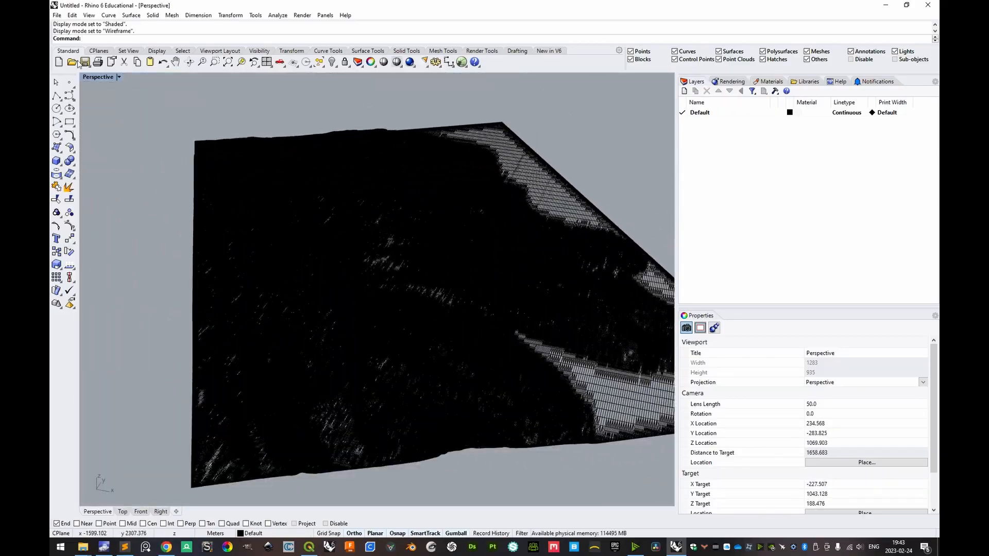
# Switch the Perspective viewport to Shaded and then Rendered display mode to compare both terrain versions.
pyautogui.click(119, 77)
pyautogui.click(106, 108)
pyautogui.click(100, 77)
pyautogui.click(106, 118)
pyautogui.scroll(3, 486, 276)
pyautogui.moveTo(485, 270); pyautogui.dragTo(344, 303)
pyautogui.scroll(-10, 428, 287)
pyautogui.moveTo(428, 287); pyautogui.dragTo(395, 273)
# Set the Perspective viewport to Shaded and duplicate the border of the terrain surface as a curve with DupBorder.
pyautogui.click(119, 77)
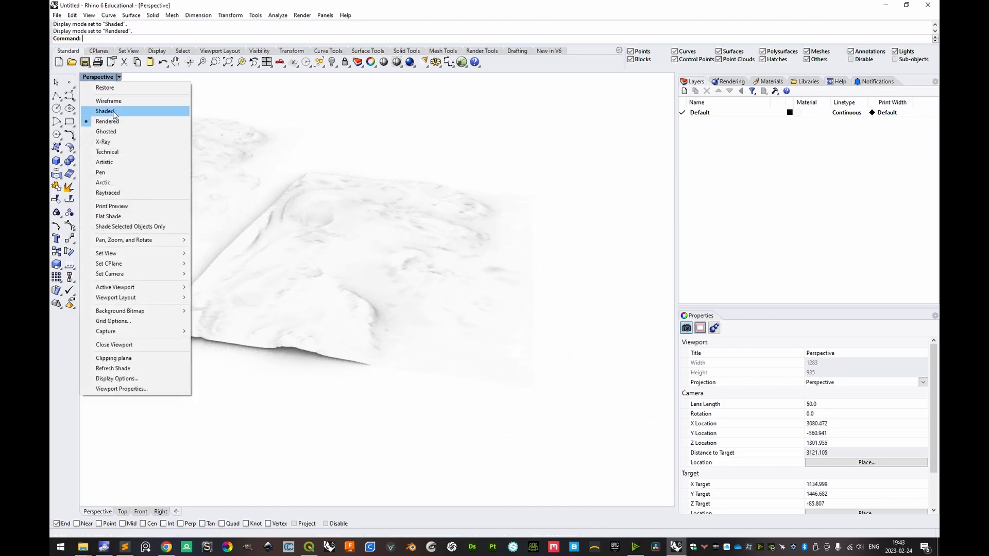
pyautogui.click(105, 105)
pyautogui.click(417, 273)
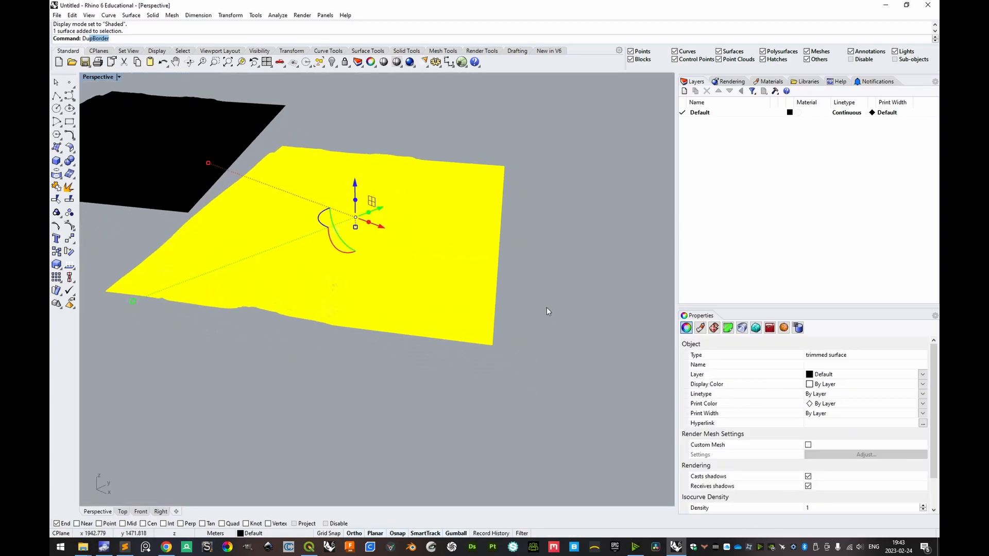
pyautogui.press('Return')
# Extrude the terrain's border curve straight down with ExtrudeCrv to form side walls, then delete the border curve.
pyautogui.write('Ex')
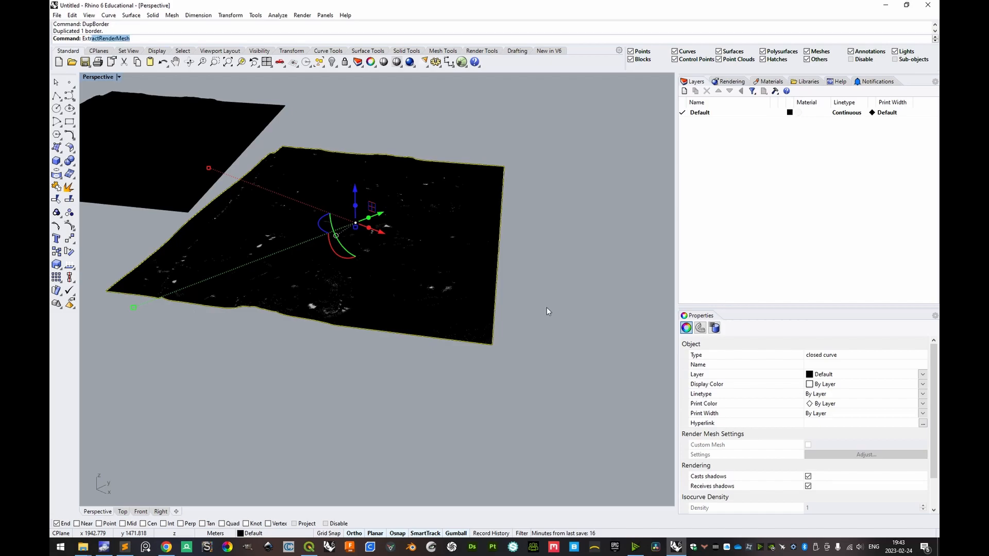
pyautogui.write('trufde')
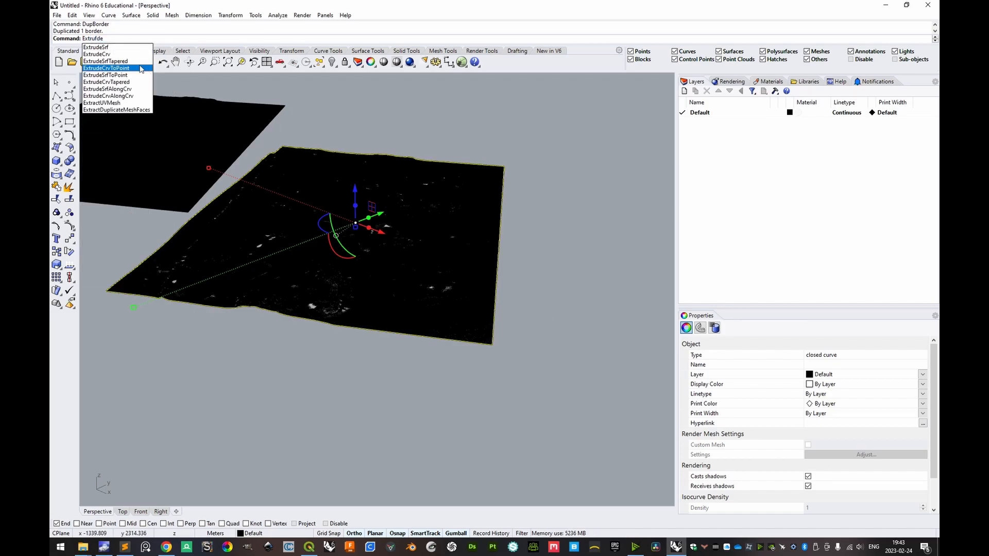
pyautogui.click(120, 53)
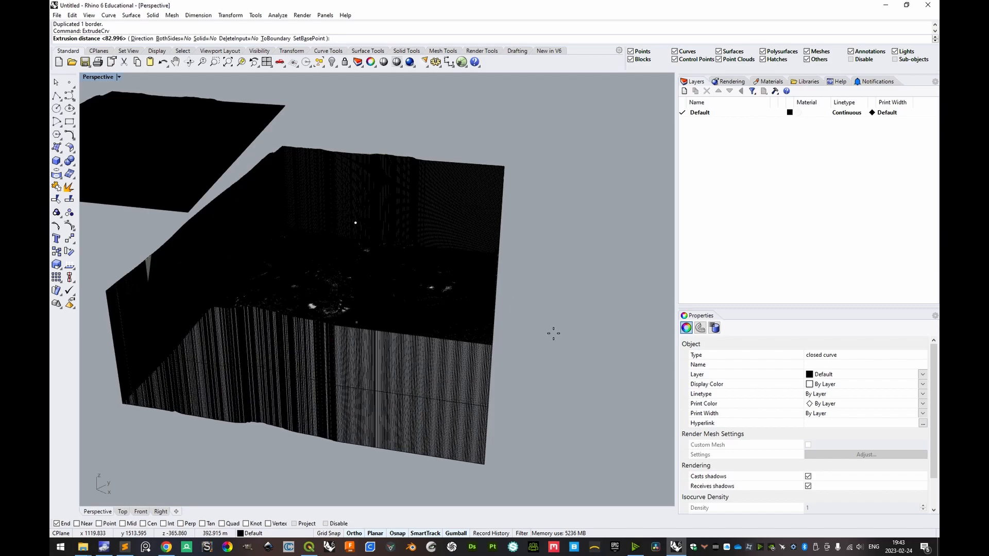
pyautogui.click(558, 317)
pyautogui.moveTo(537, 358); pyautogui.dragTo(554, 299)
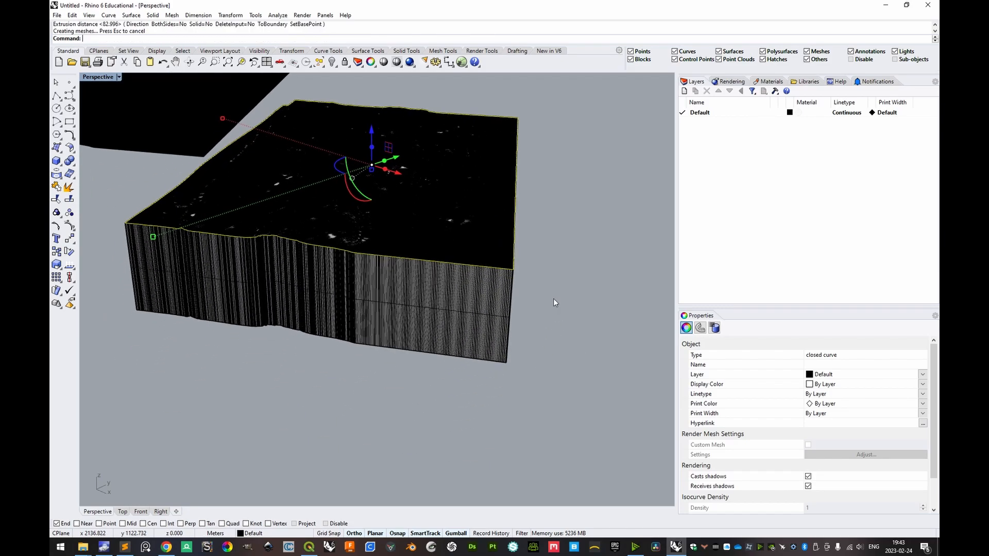
pyautogui.press('Delete')
# Create a horizontal plane large enough to cut through all the extruded side walls below the terrain.
pyautogui.moveTo(499, 326); pyautogui.dragTo(517, 397)
pyautogui.write('Plane')
pyautogui.press('Return')
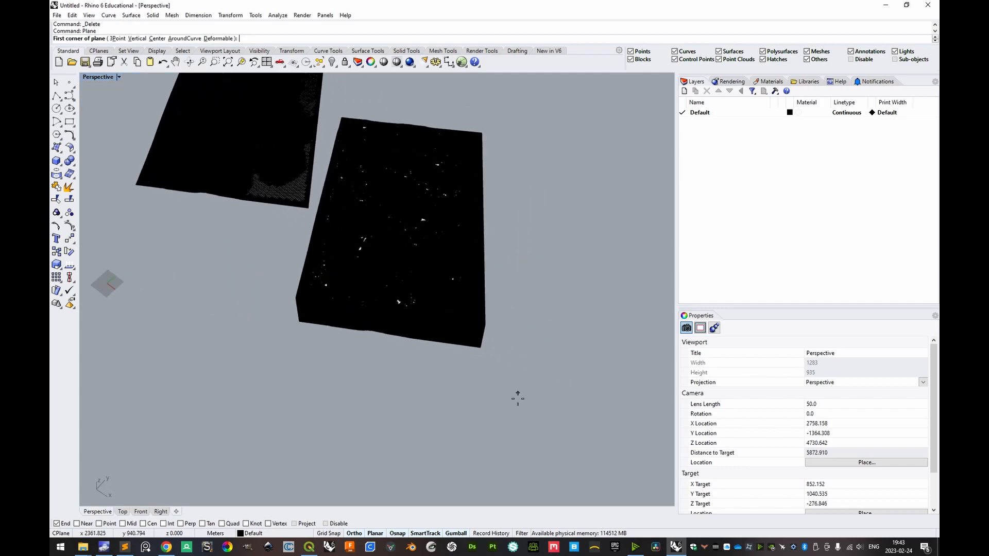
pyautogui.click(500, 428)
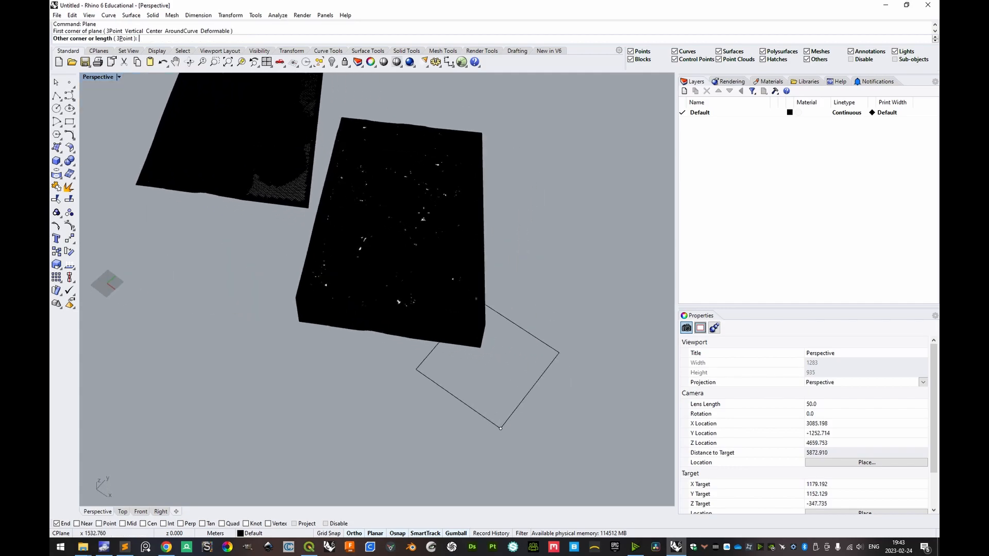
pyautogui.click(449, 80)
pyautogui.click(597, 216)
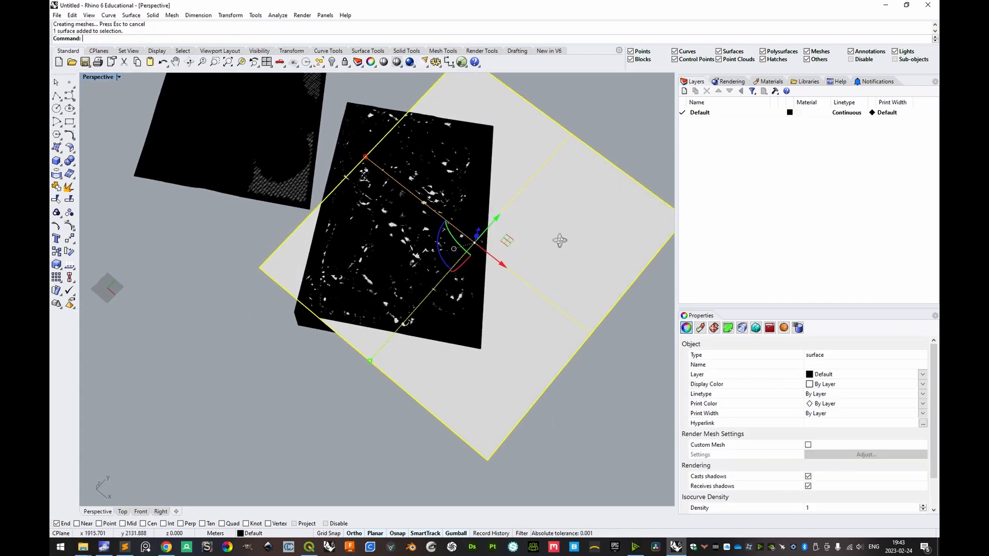
# Split the extruded side walls with the plane and delete the wall portion below it.
pyautogui.moveTo(510, 242); pyautogui.dragTo(321, 187)
pyautogui.click(457, 277)
pyautogui.press('Return')
pyautogui.click(507, 266)
pyautogui.press('Return')
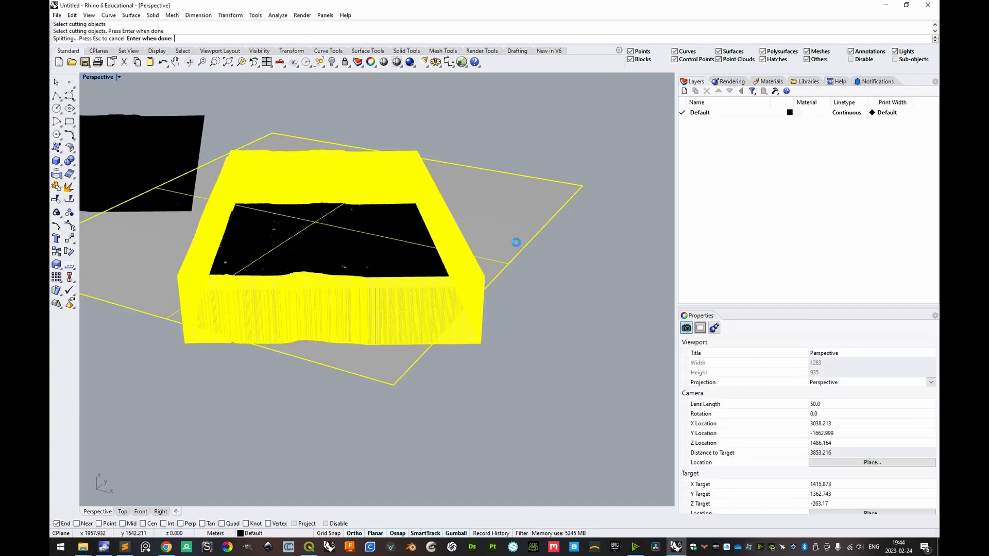
pyautogui.keyDown('ctrl'); pyautogui.click(428, 280); pyautogui.keyUp('ctrl')
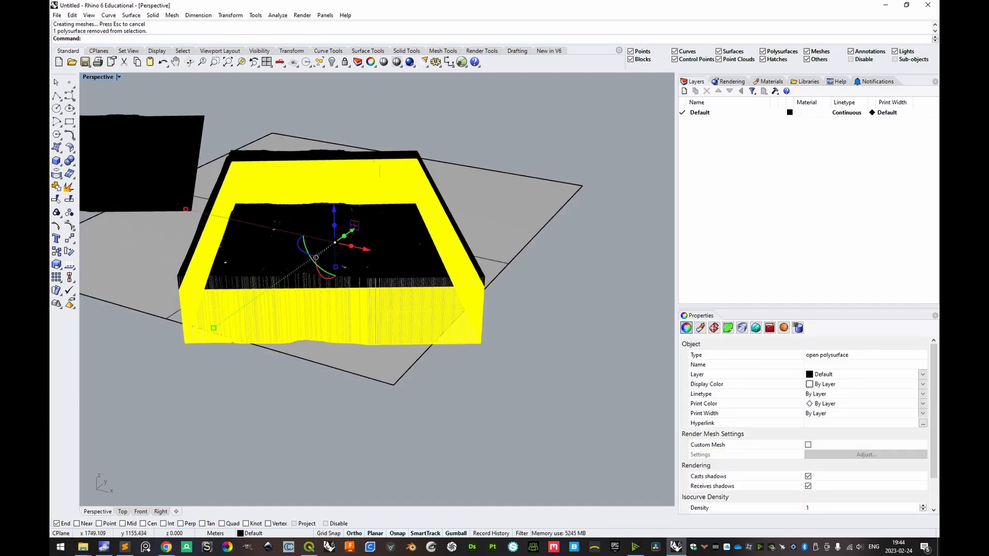
pyautogui.press('Delete')
# Split the horizontal plane with the side walls and delete the part outside the terrain footprint.
pyautogui.click(497, 256)
pyautogui.press('Return')
pyautogui.click(465, 283)
pyautogui.press('Return')
pyautogui.keyDown('ctrl'); pyautogui.click(455, 292); pyautogui.keyUp('ctrl')
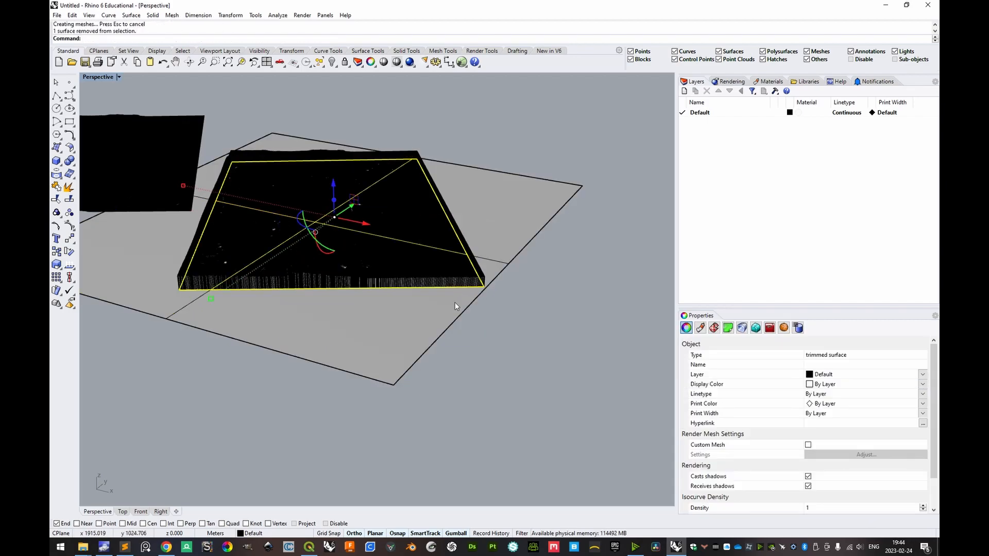
pyautogui.keyDown('shift'); pyautogui.click(498, 226); pyautogui.keyUp('shift')
pyautogui.press('Delete')
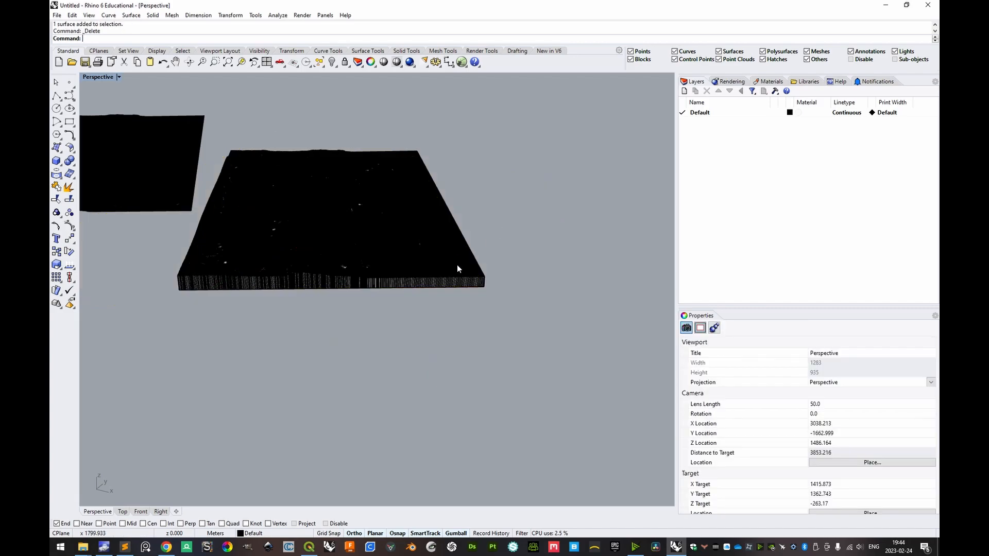
# Join the terrain surface, the side walls and the flat base into one closed polysurface.
pyautogui.scroll(5, 457, 266)
pyautogui.scroll(-5, 462, 271)
pyautogui.moveTo(284, 198); pyautogui.dragTo(382, 224)
pyautogui.moveTo(274, 130); pyautogui.dragTo(616, 354)
pyautogui.hotkey('ctrl', 'j')
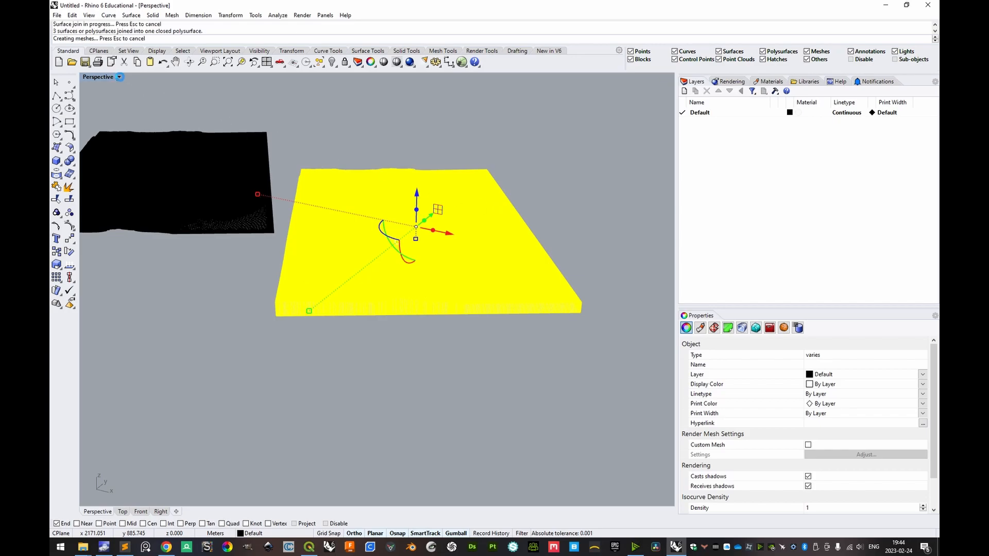
# Set the Perspective viewport's display mode to Rendered and deselect the joined terrain solid.
pyautogui.click(120, 76)
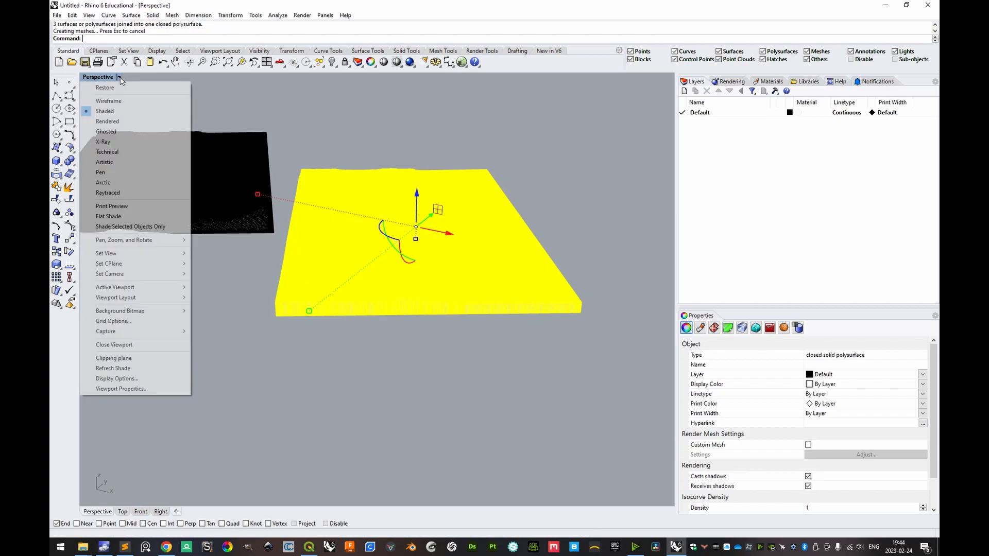
pyautogui.click(111, 121)
pyautogui.click(614, 203)
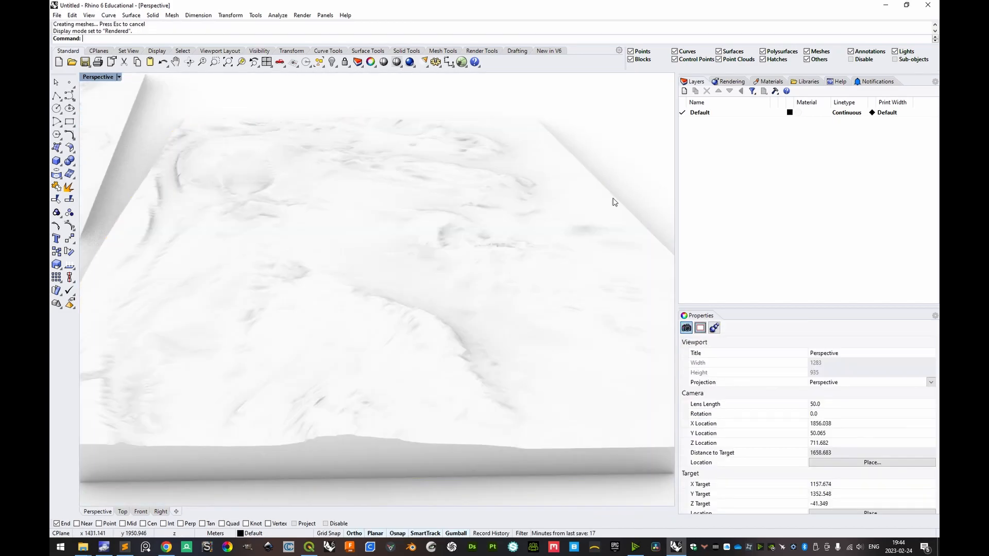
# Examine the surface relief and edges of the joined terrain solid and the neighbouring terrain mesh from several angles and distances.
pyautogui.moveTo(401, 242); pyautogui.dragTo(384, 252)
pyautogui.moveTo(452, 220); pyautogui.dragTo(353, 227)
pyautogui.scroll(2, 379, 270)
pyautogui.scroll(4, 397, 261)
pyautogui.scroll(-8, 442, 267)
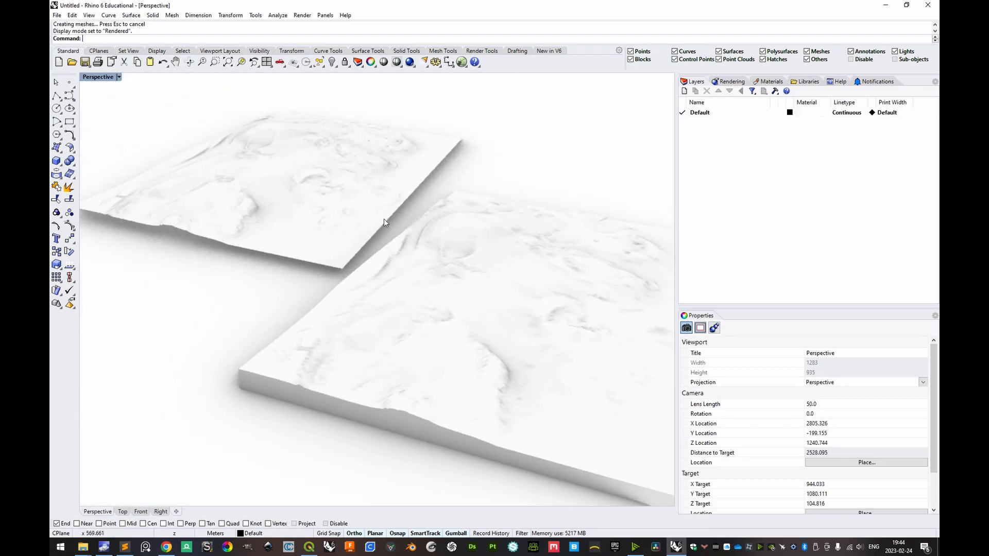
pyautogui.scroll(8, 334, 191)
pyautogui.click(333, 190)
pyautogui.click(551, 165)
pyautogui.moveTo(479, 230); pyautogui.dragTo(432, 217)
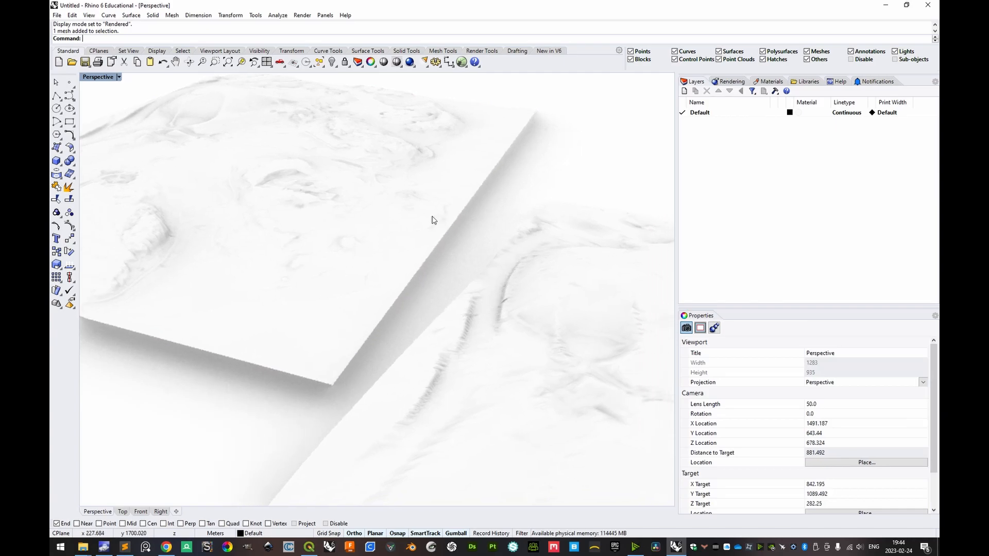
pyautogui.scroll(-4, 344, 181)
pyautogui.scroll(9, 289, 180)
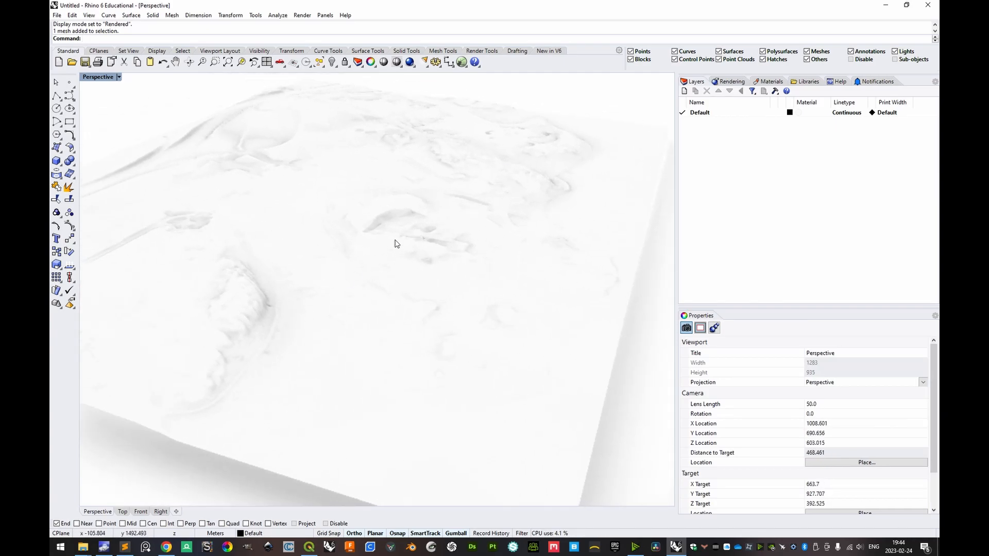
pyautogui.scroll(-8, 395, 242)
pyautogui.moveTo(395, 243); pyautogui.dragTo(214, 168)
pyautogui.moveTo(559, 402); pyautogui.dragTo(466, 316)
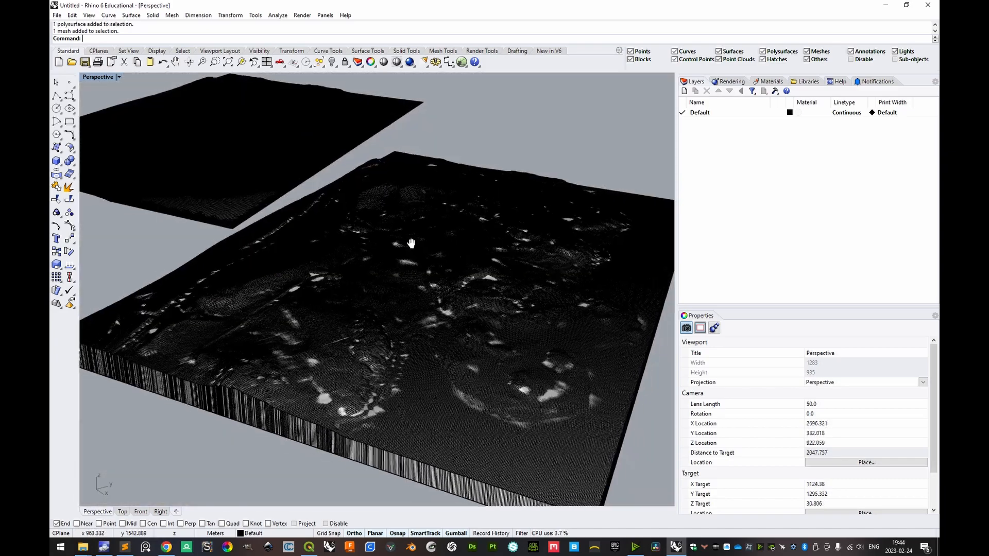
pyautogui.moveTo(411, 242); pyautogui.dragTo(428, 269)
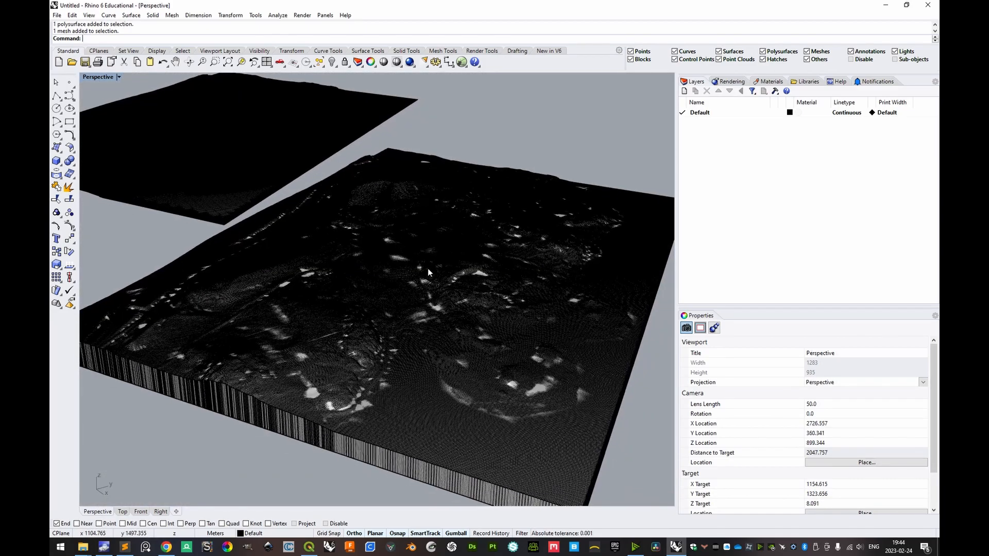